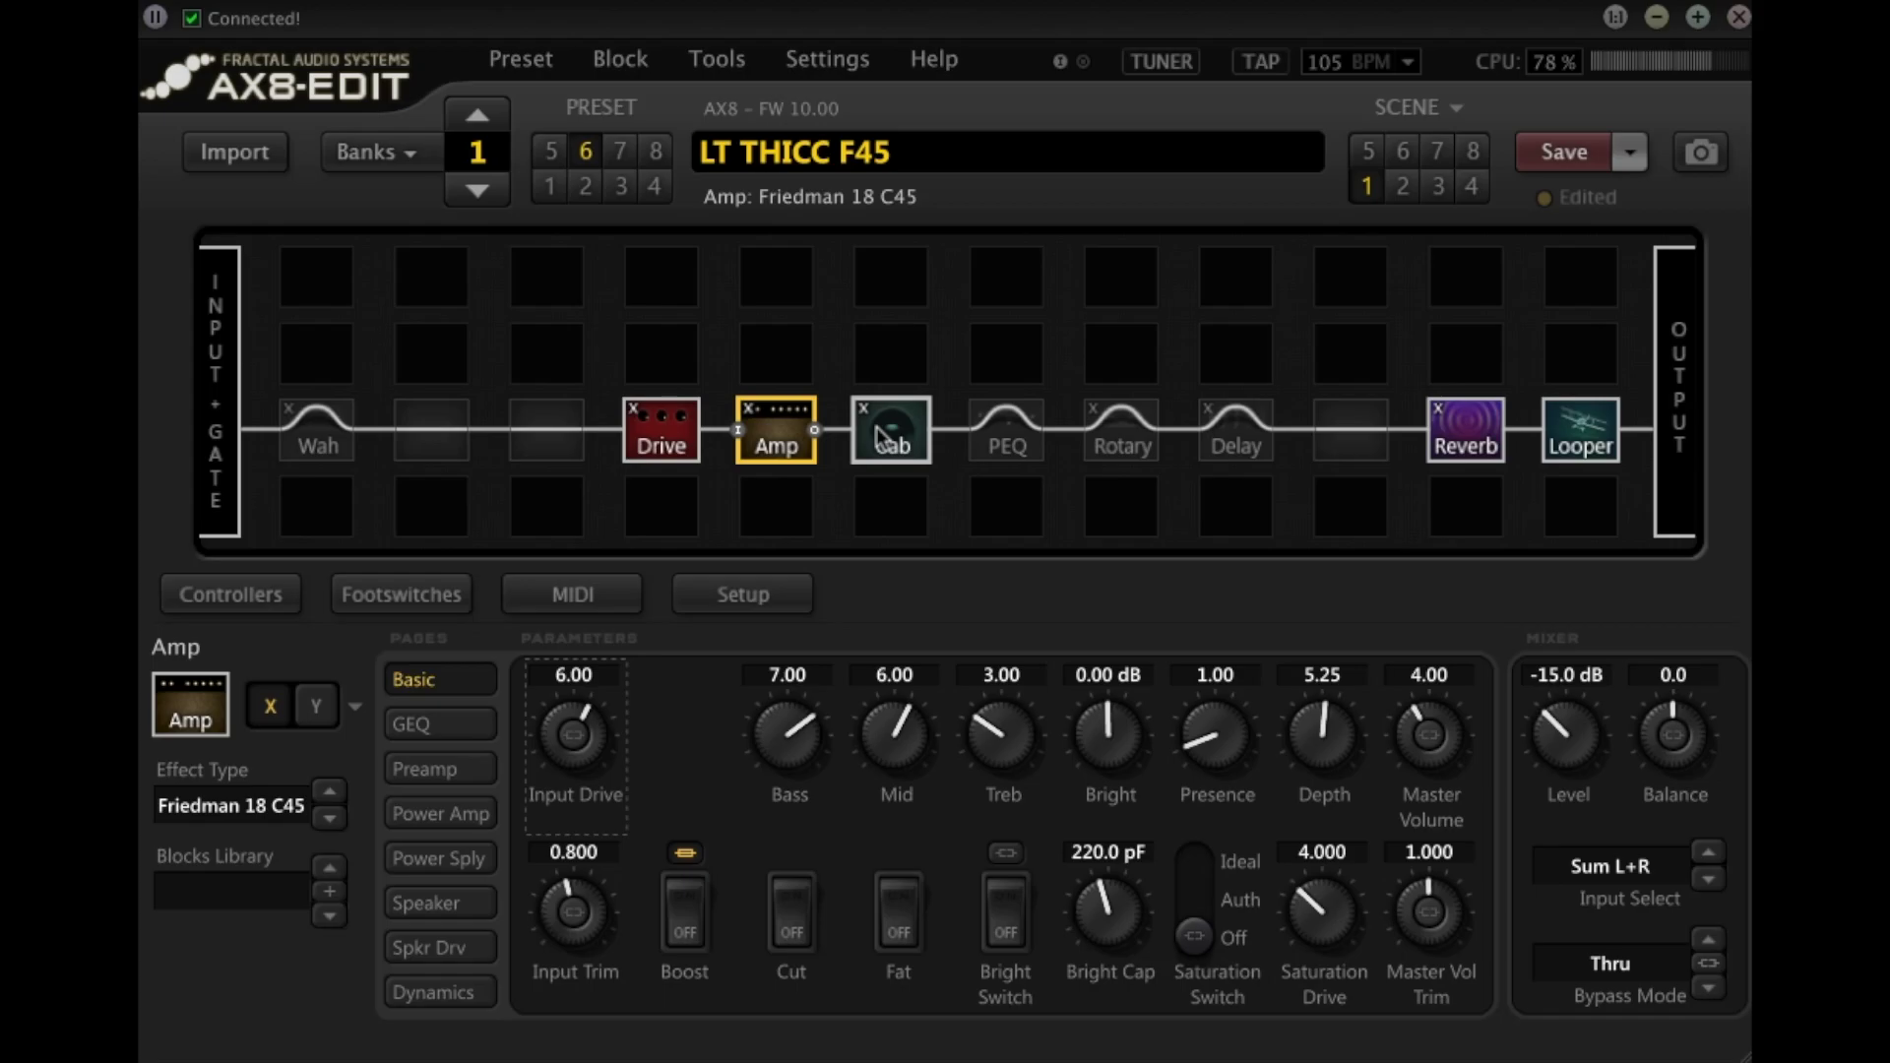
Inspect the Cab, PEQ, Rotary, Amp, Drive and Reverb blocks, ending on Reverb (Rec Studio A, 0.40 sec, 12.0 % mix).
click(881, 434)
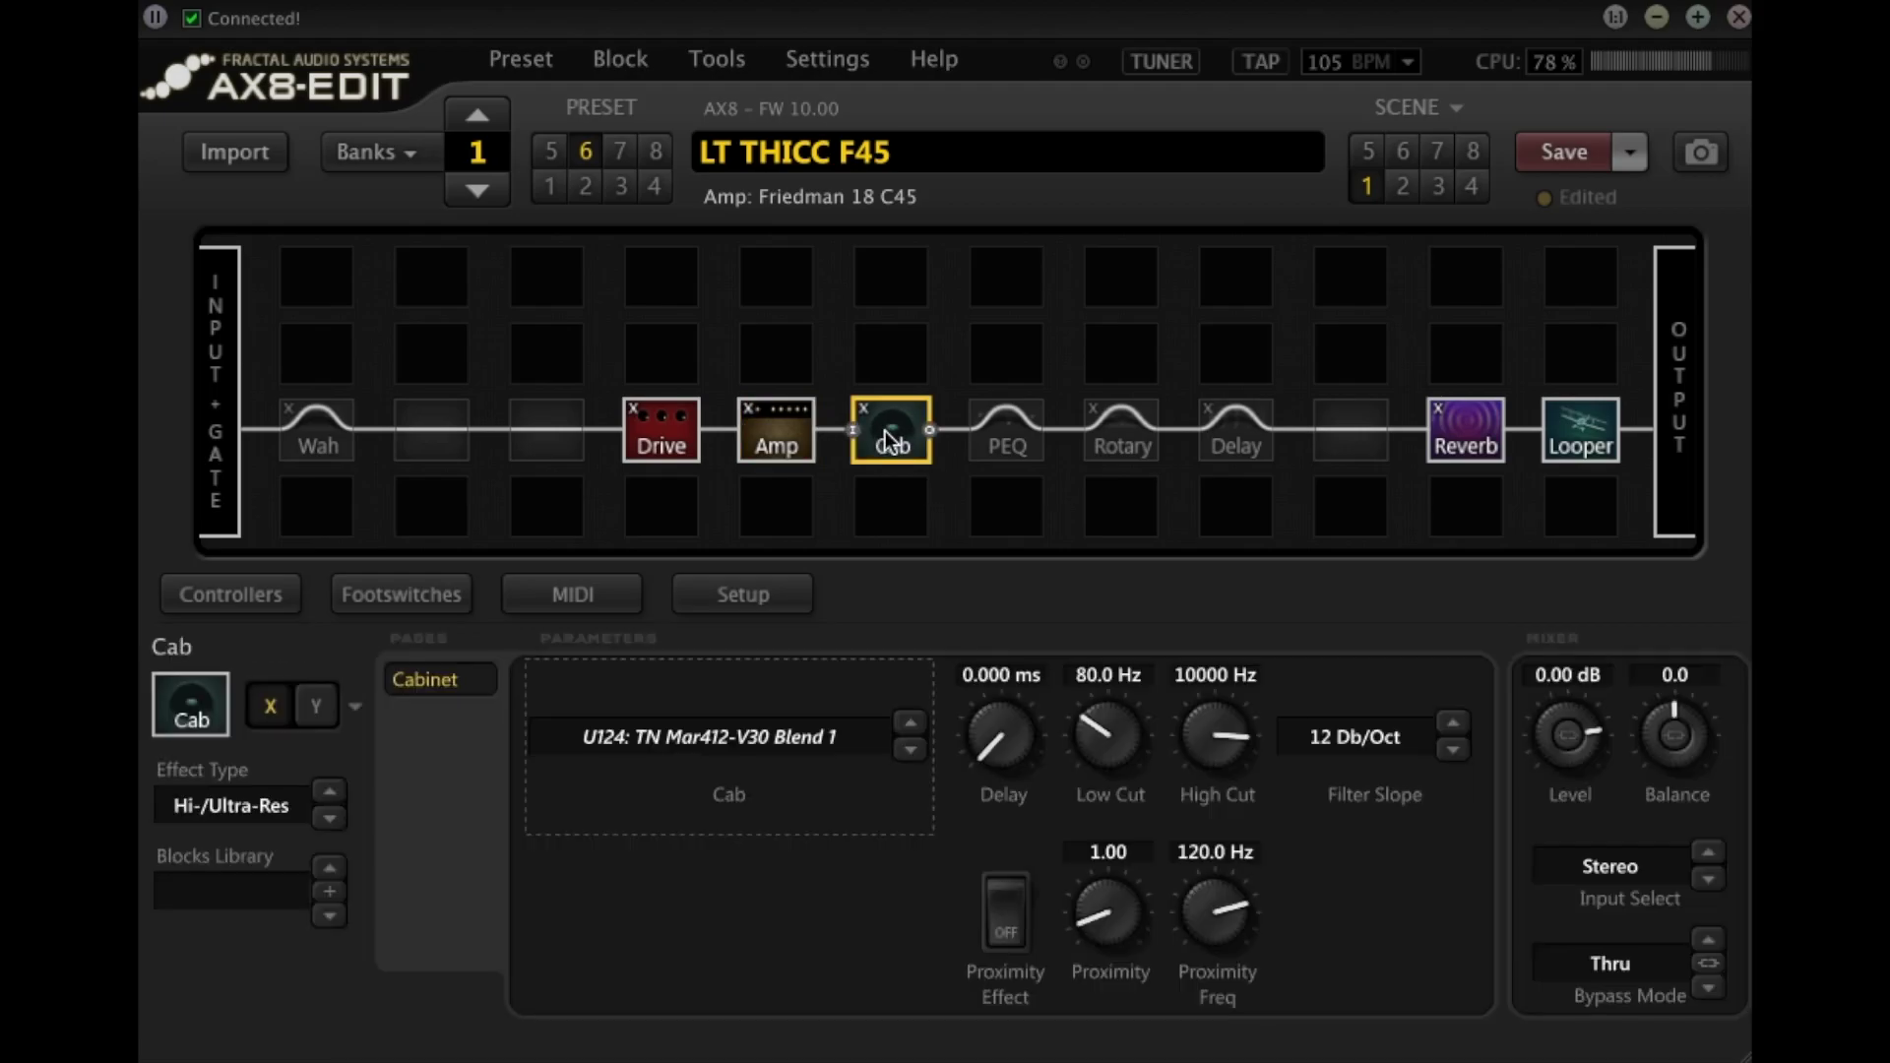
click(1014, 455)
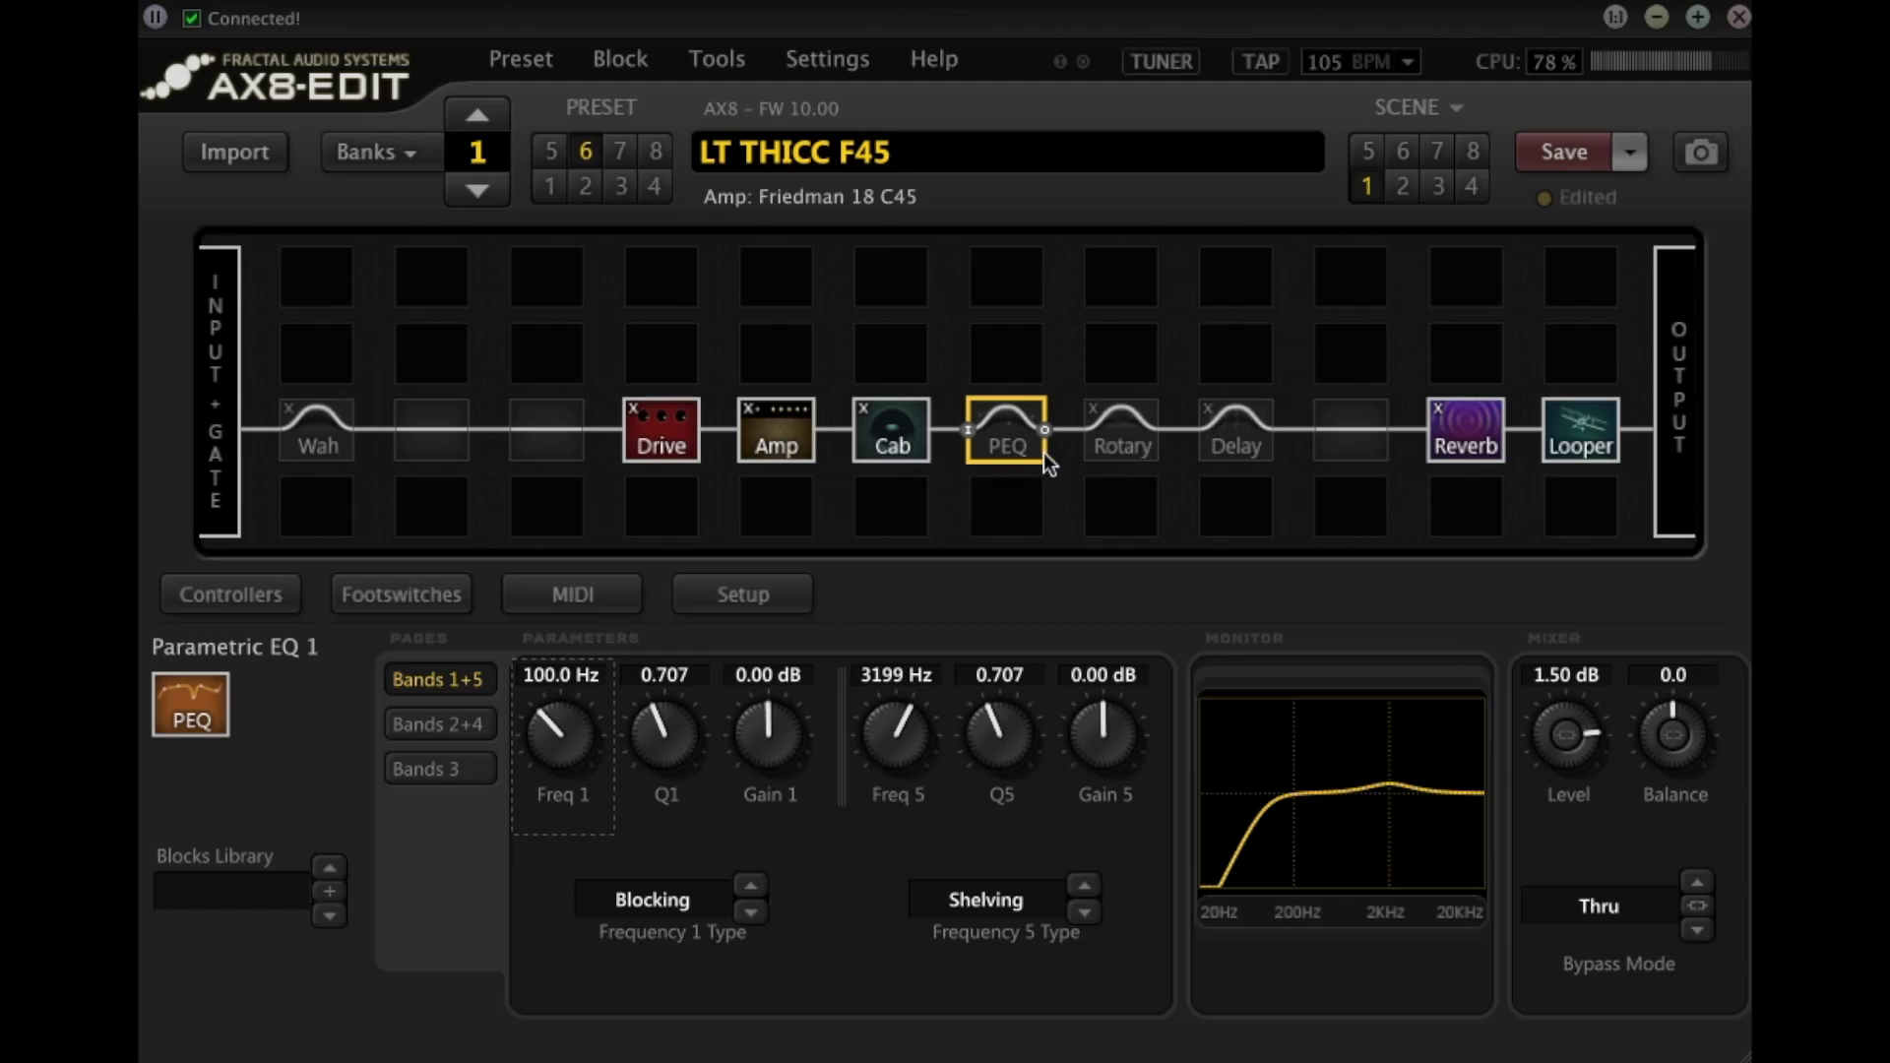
click(1122, 448)
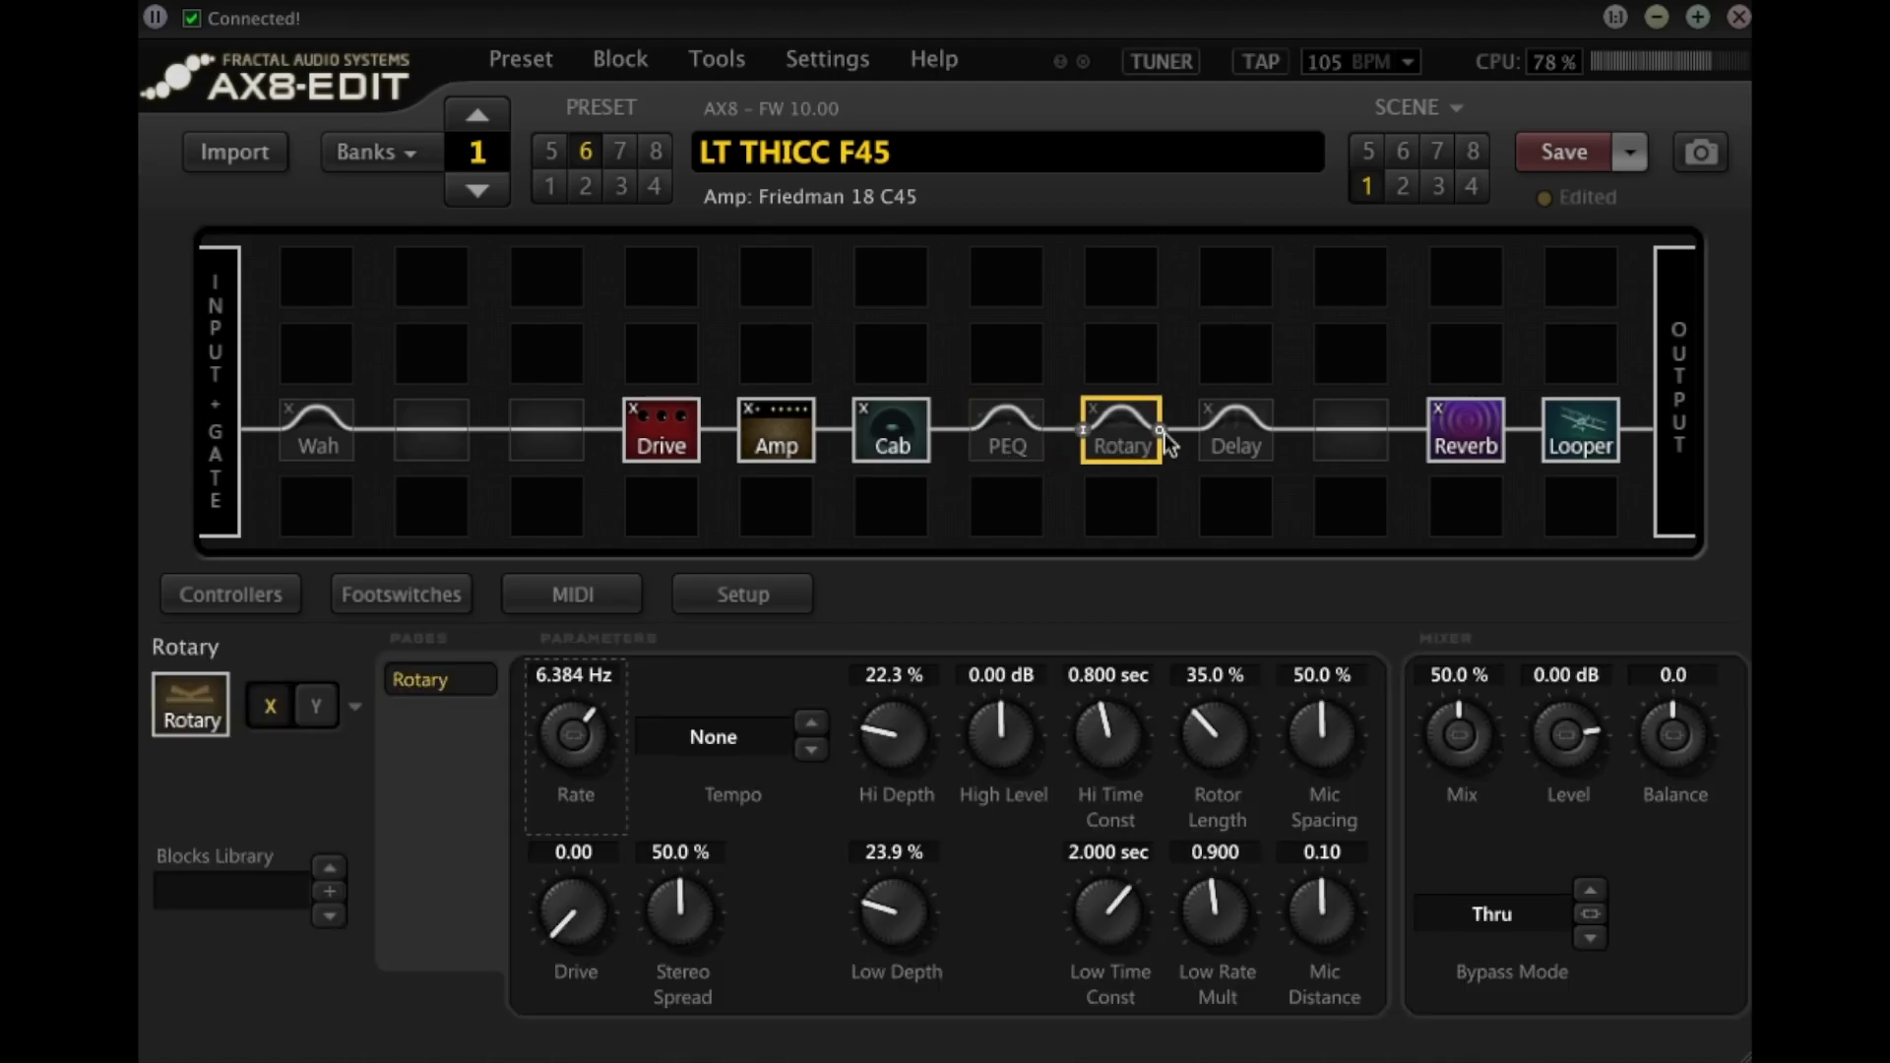
click(801, 443)
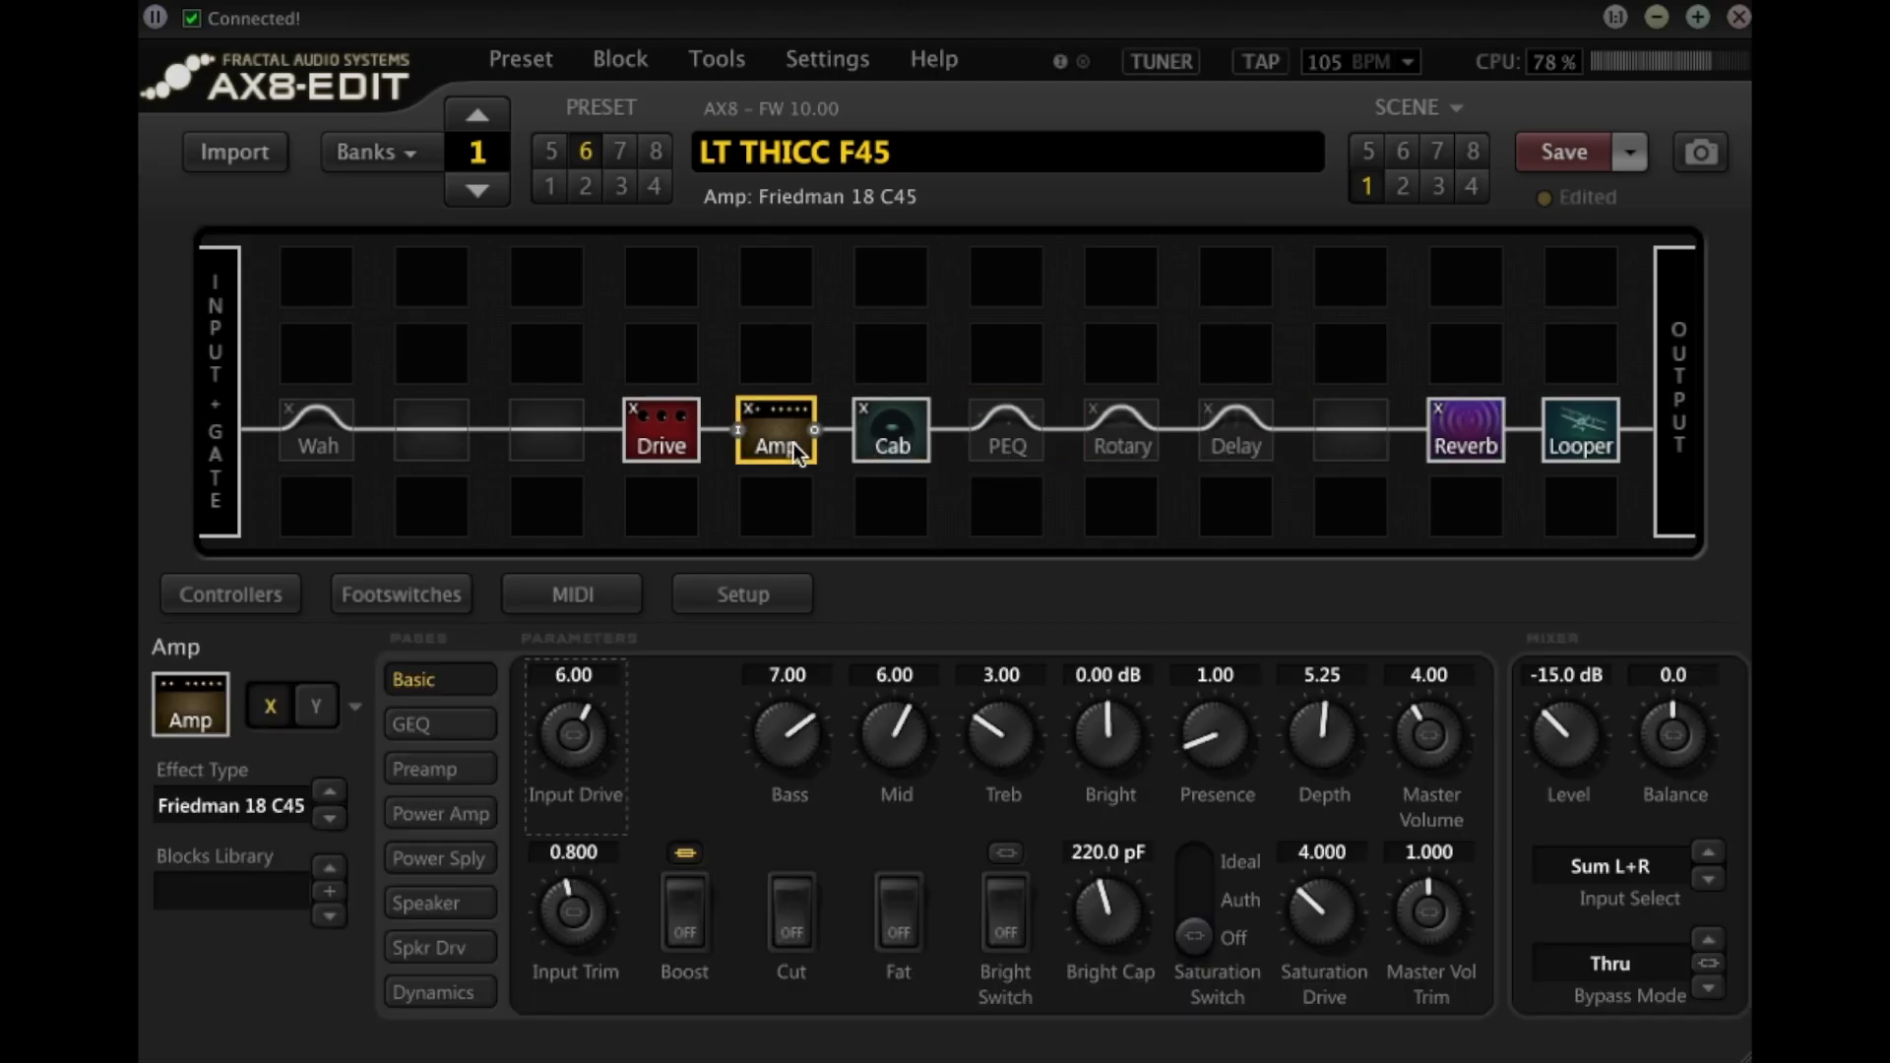
click(893, 451)
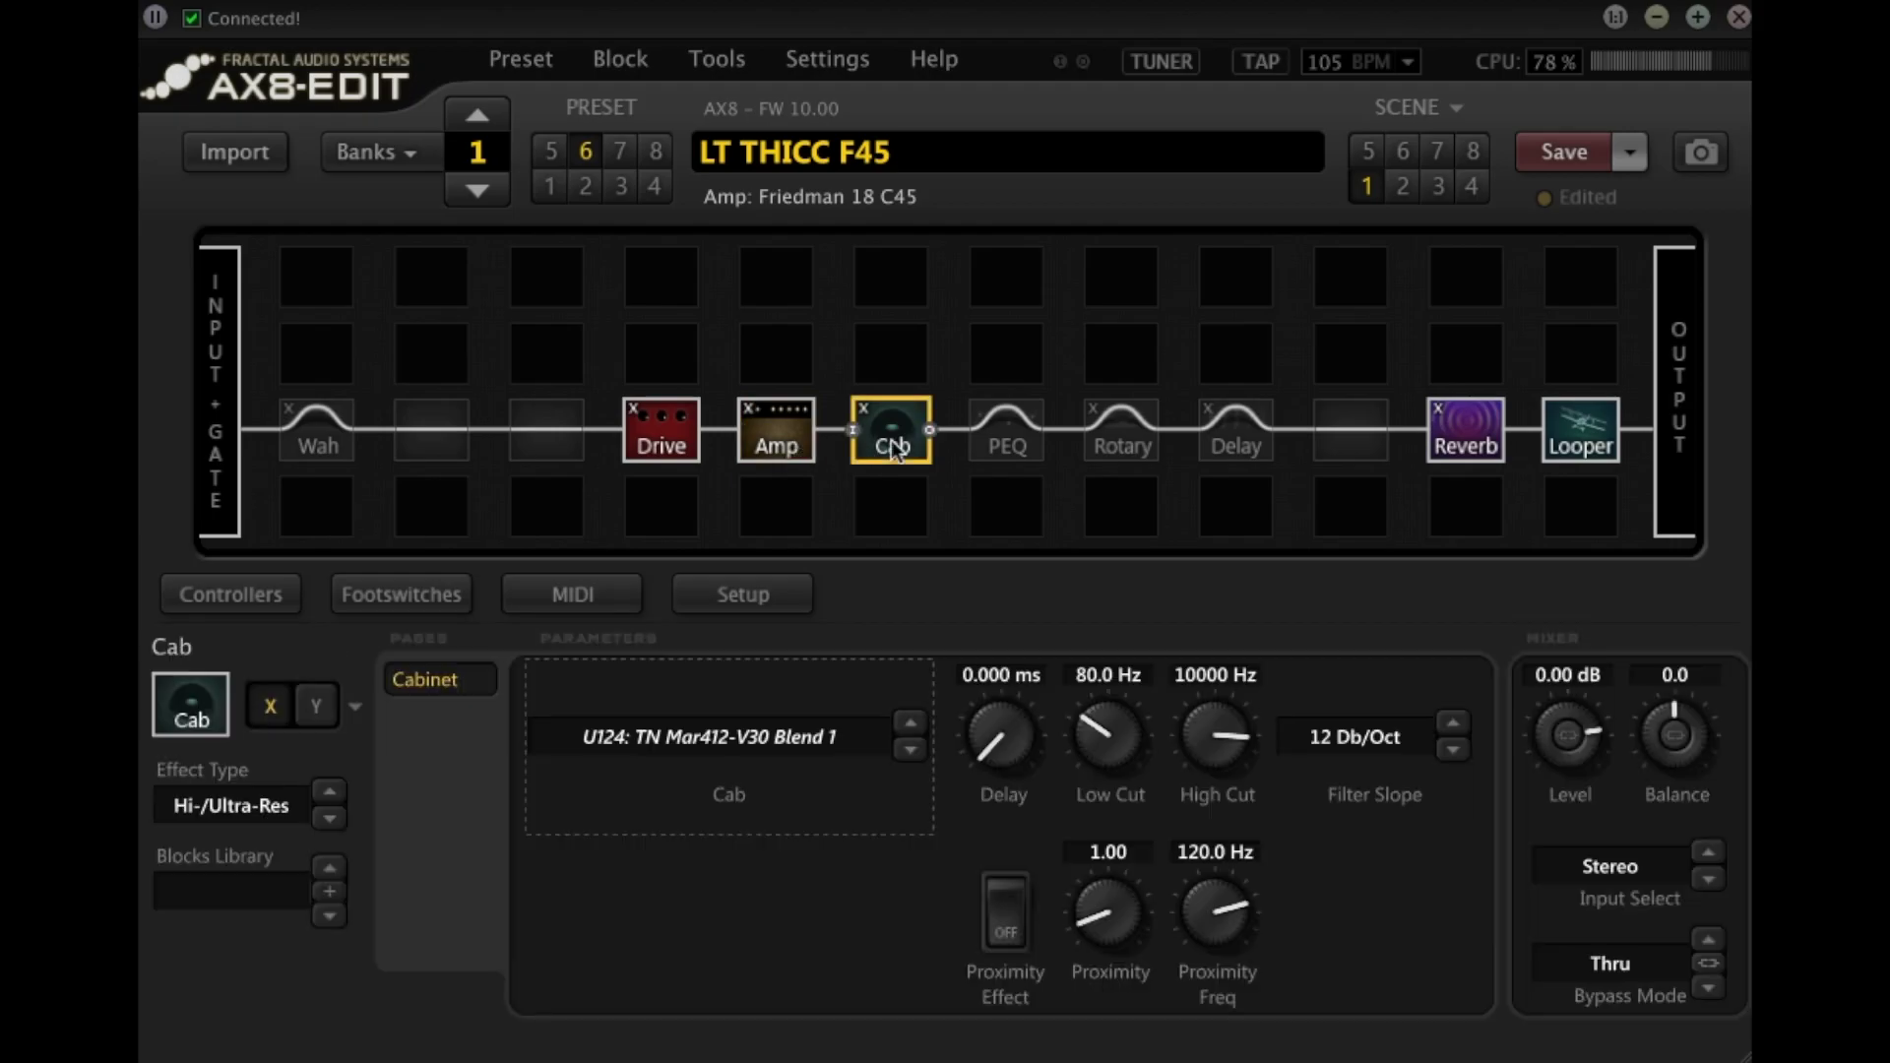
click(670, 443)
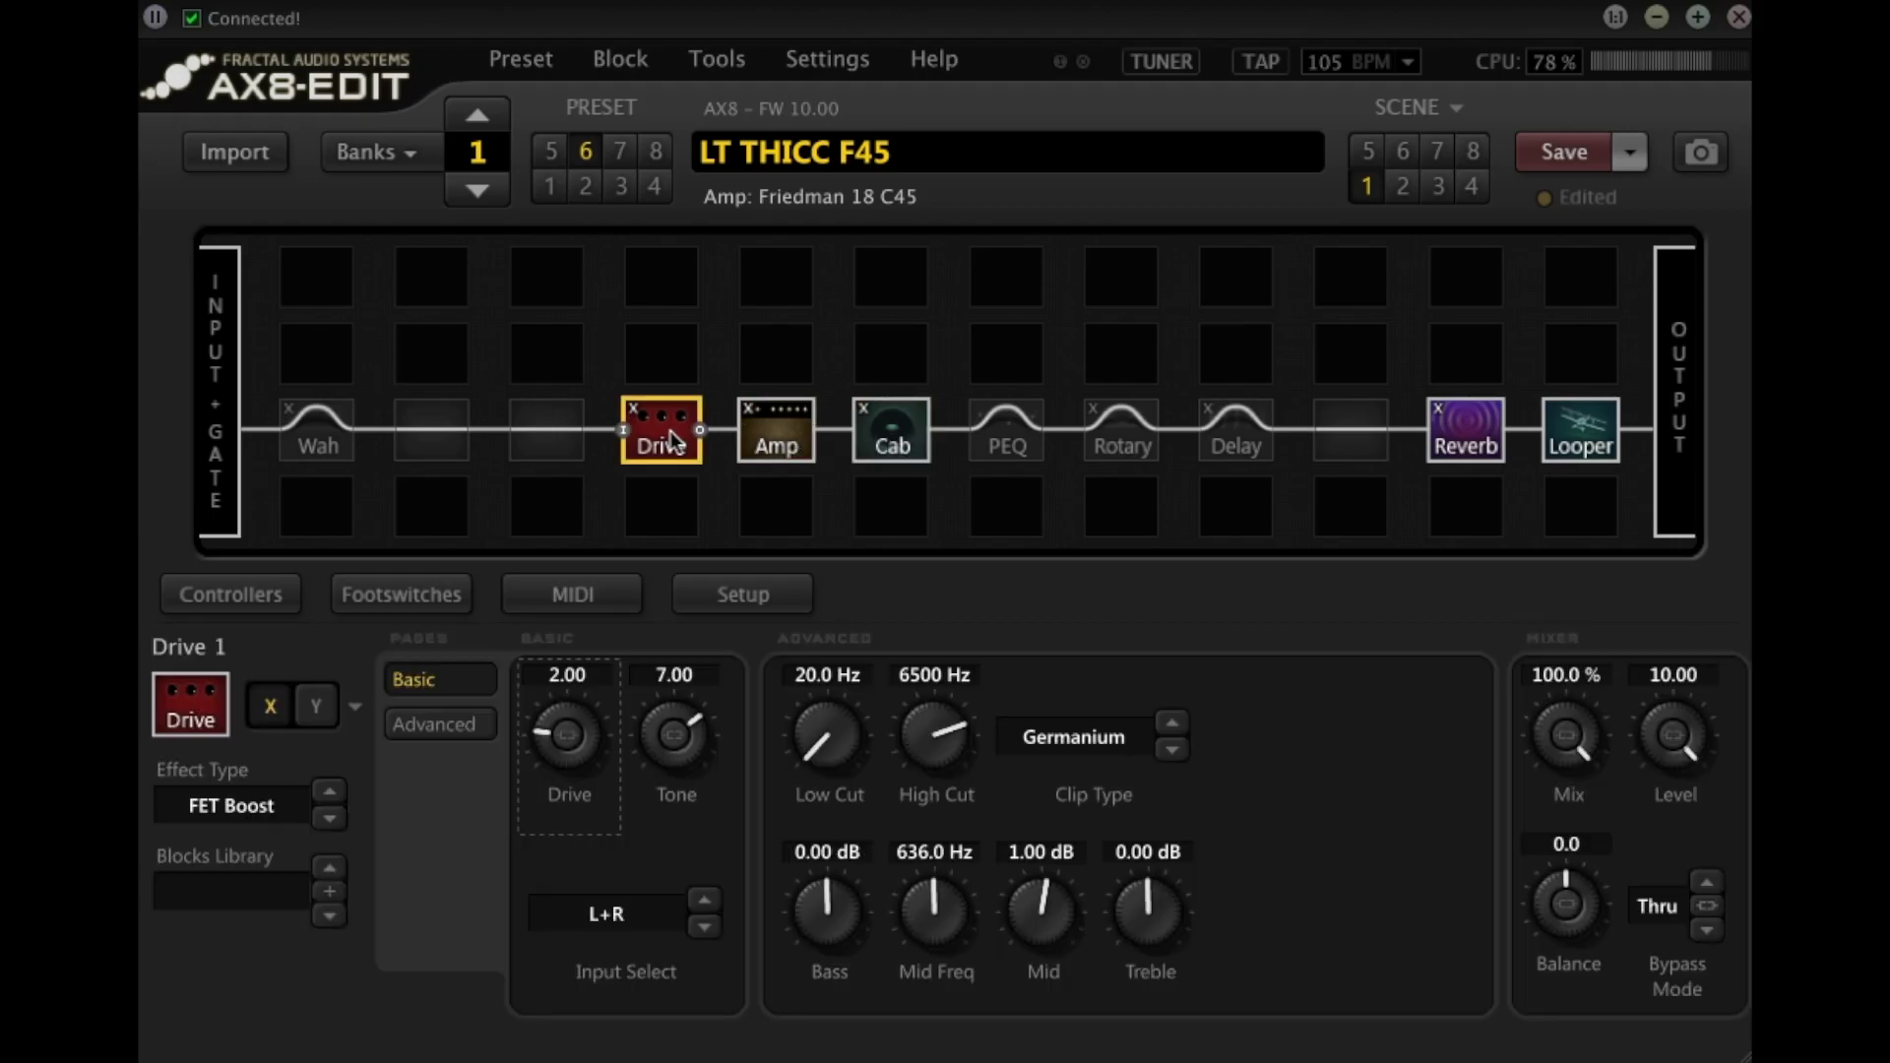
click(1461, 429)
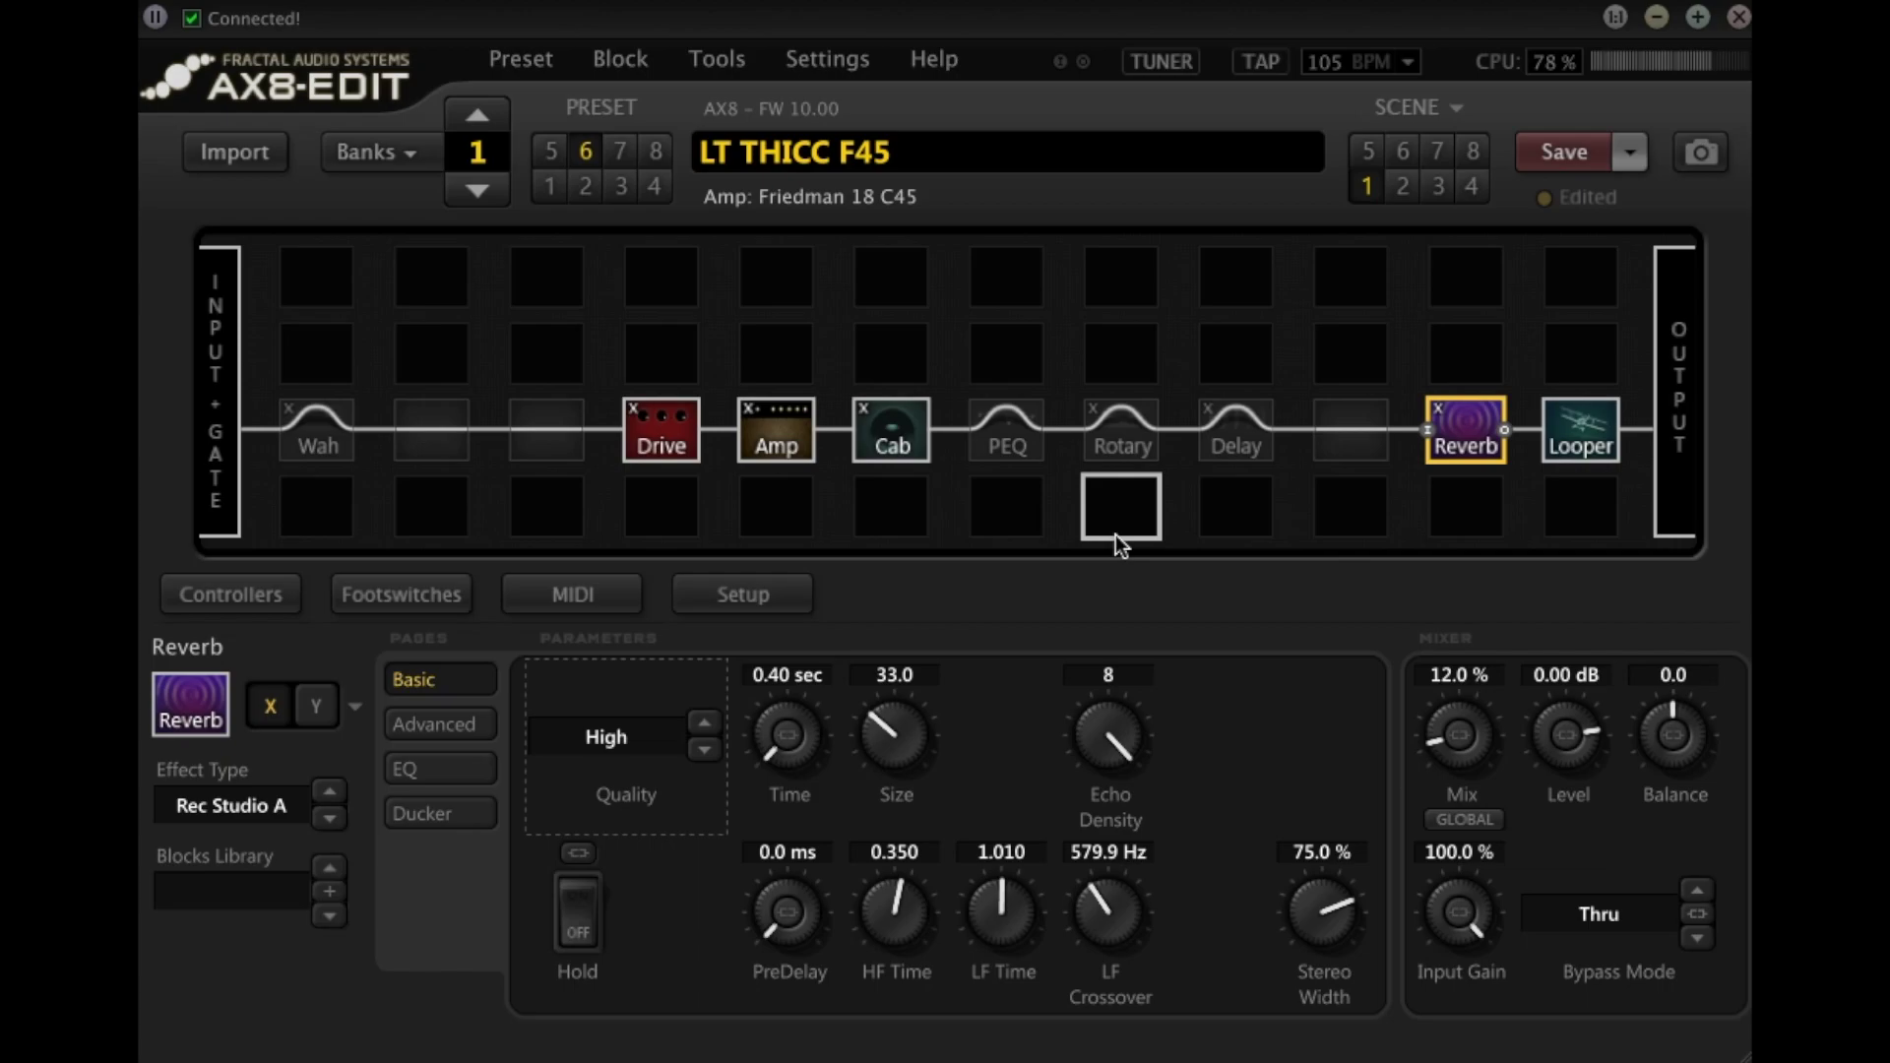
Review scenes 2, 3 and 4, show the PEQ settings, then return to scene 1.
click(1403, 186)
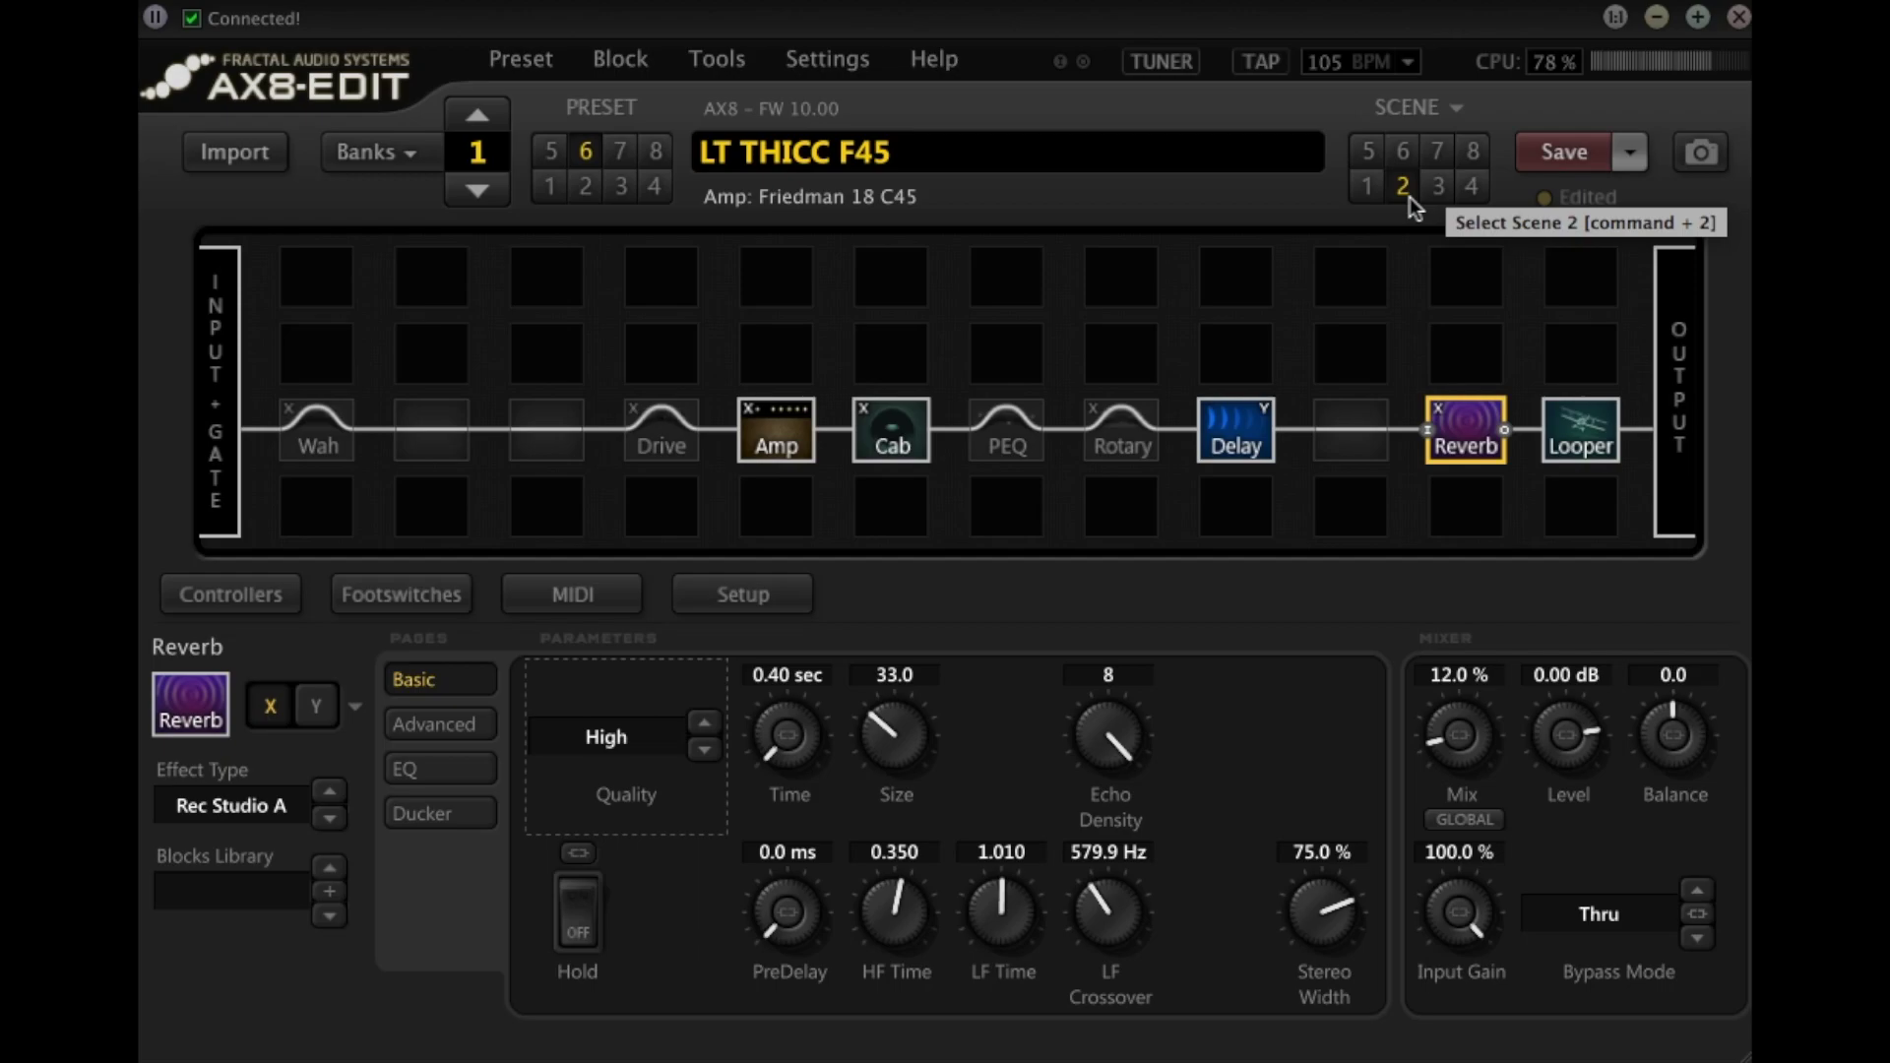
click(1439, 189)
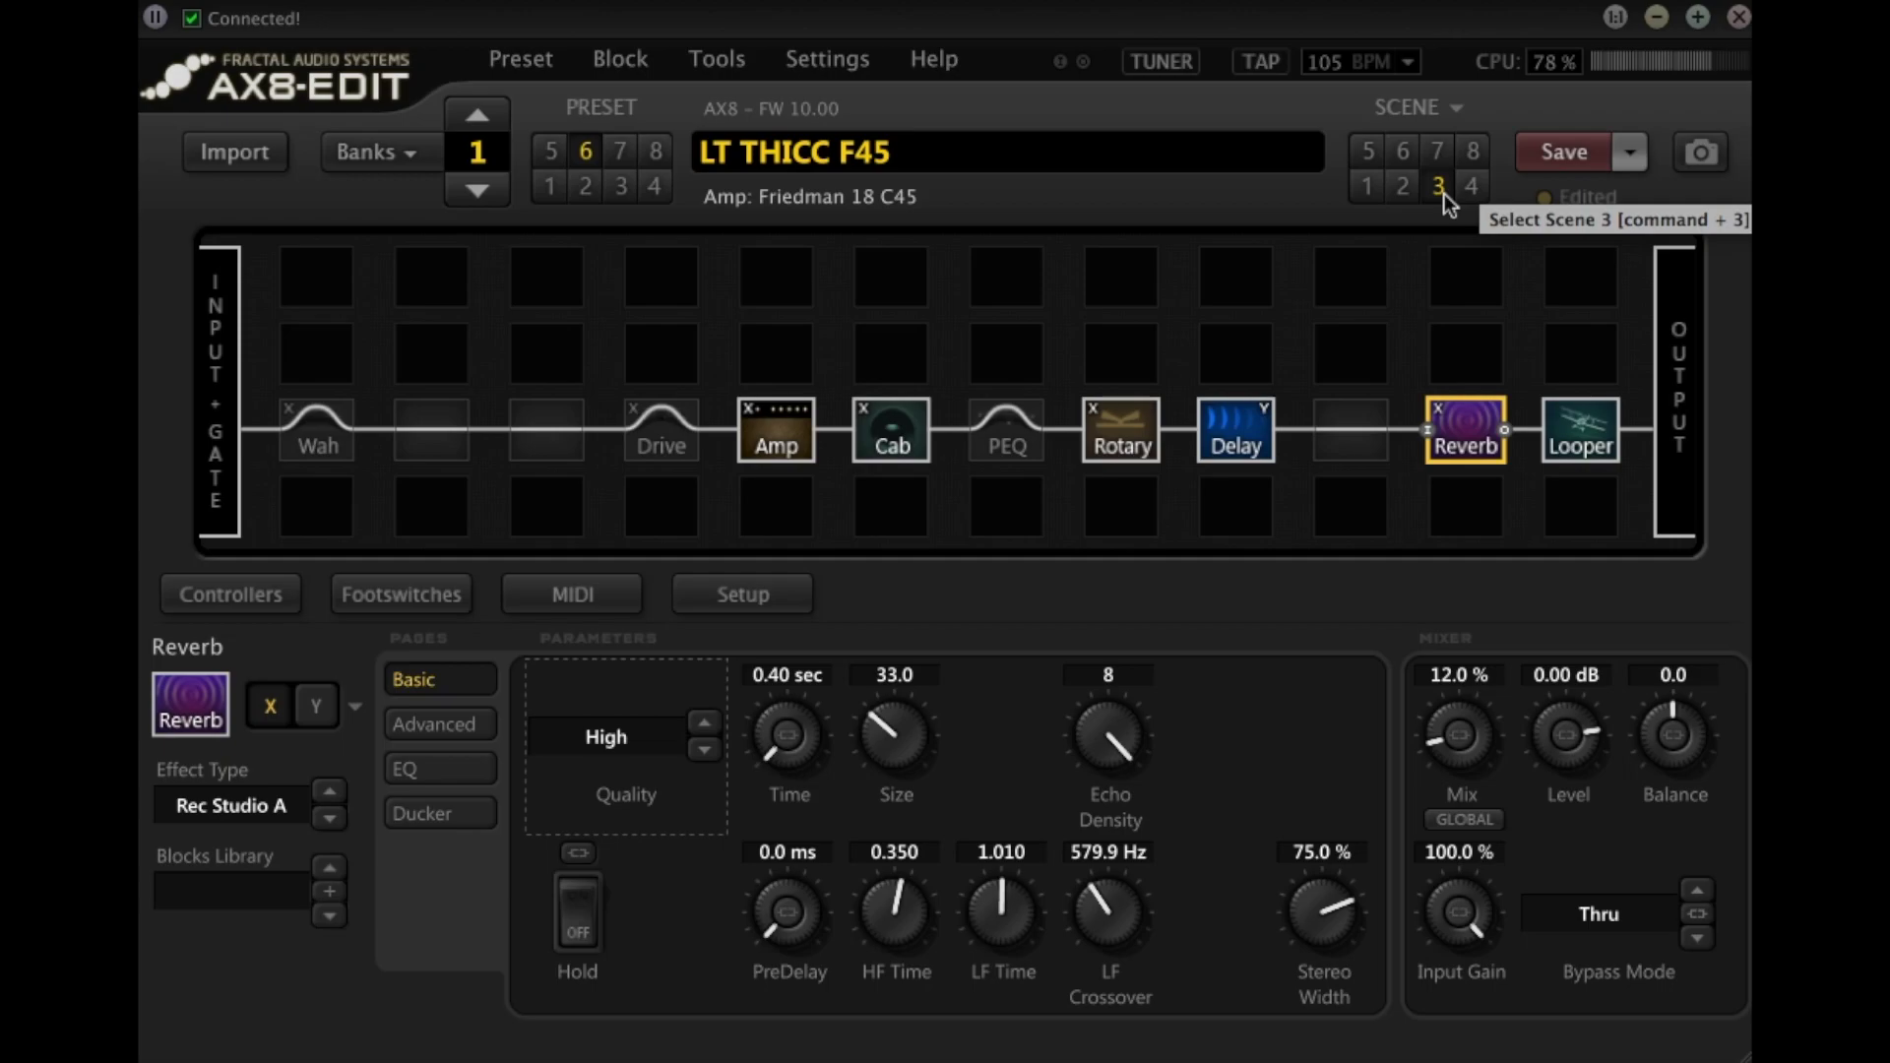
click(1477, 192)
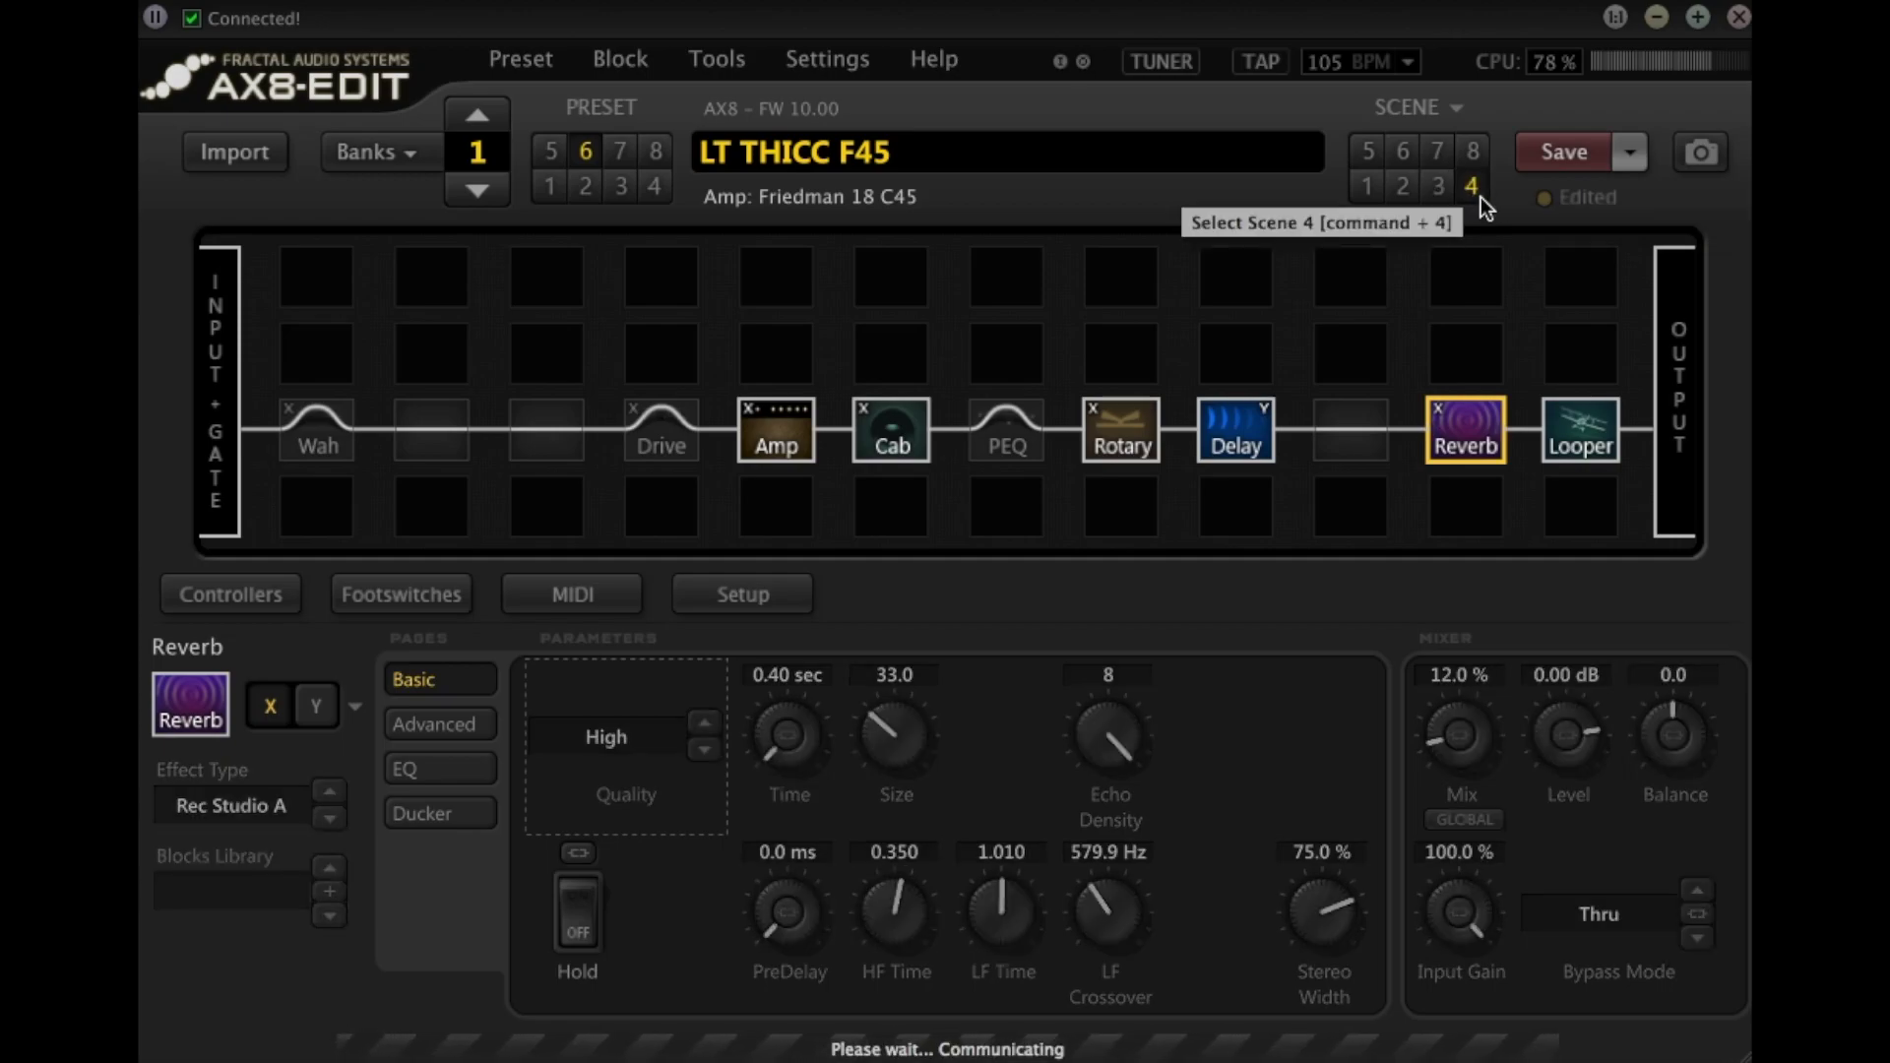
click(1021, 443)
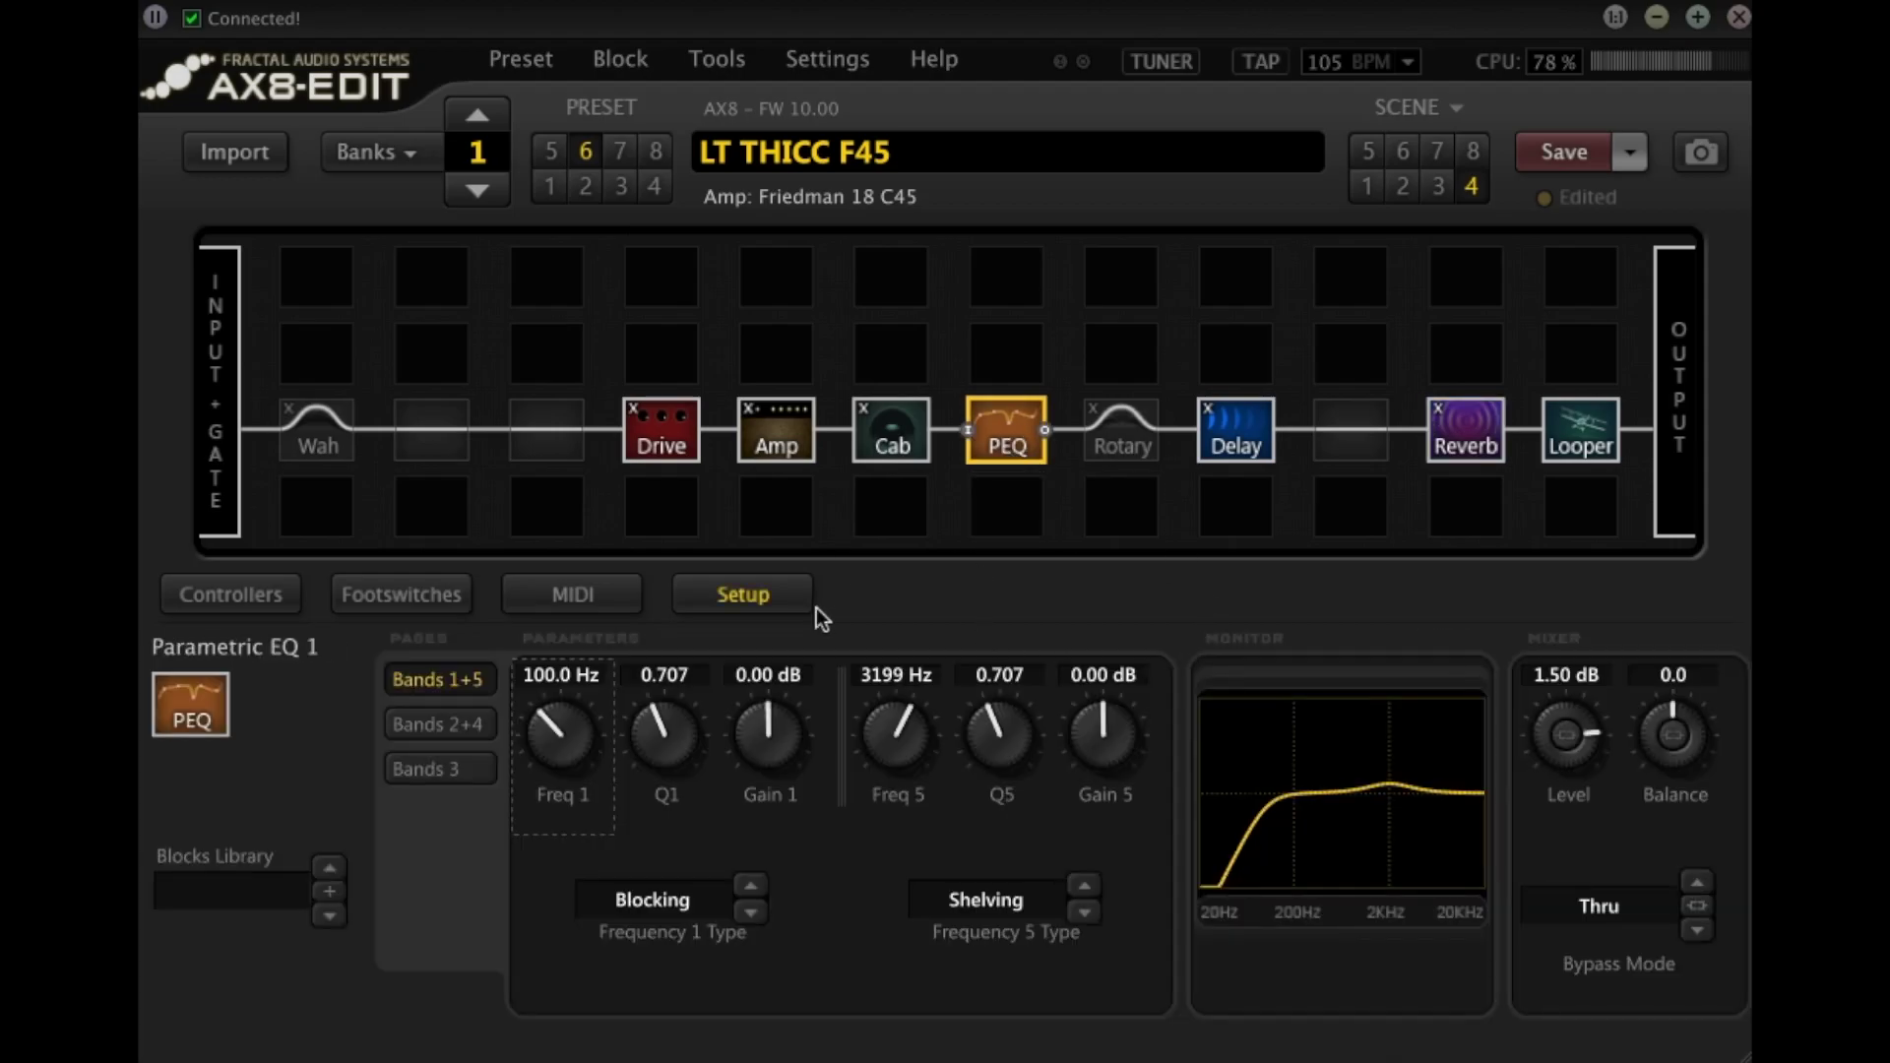
click(1368, 188)
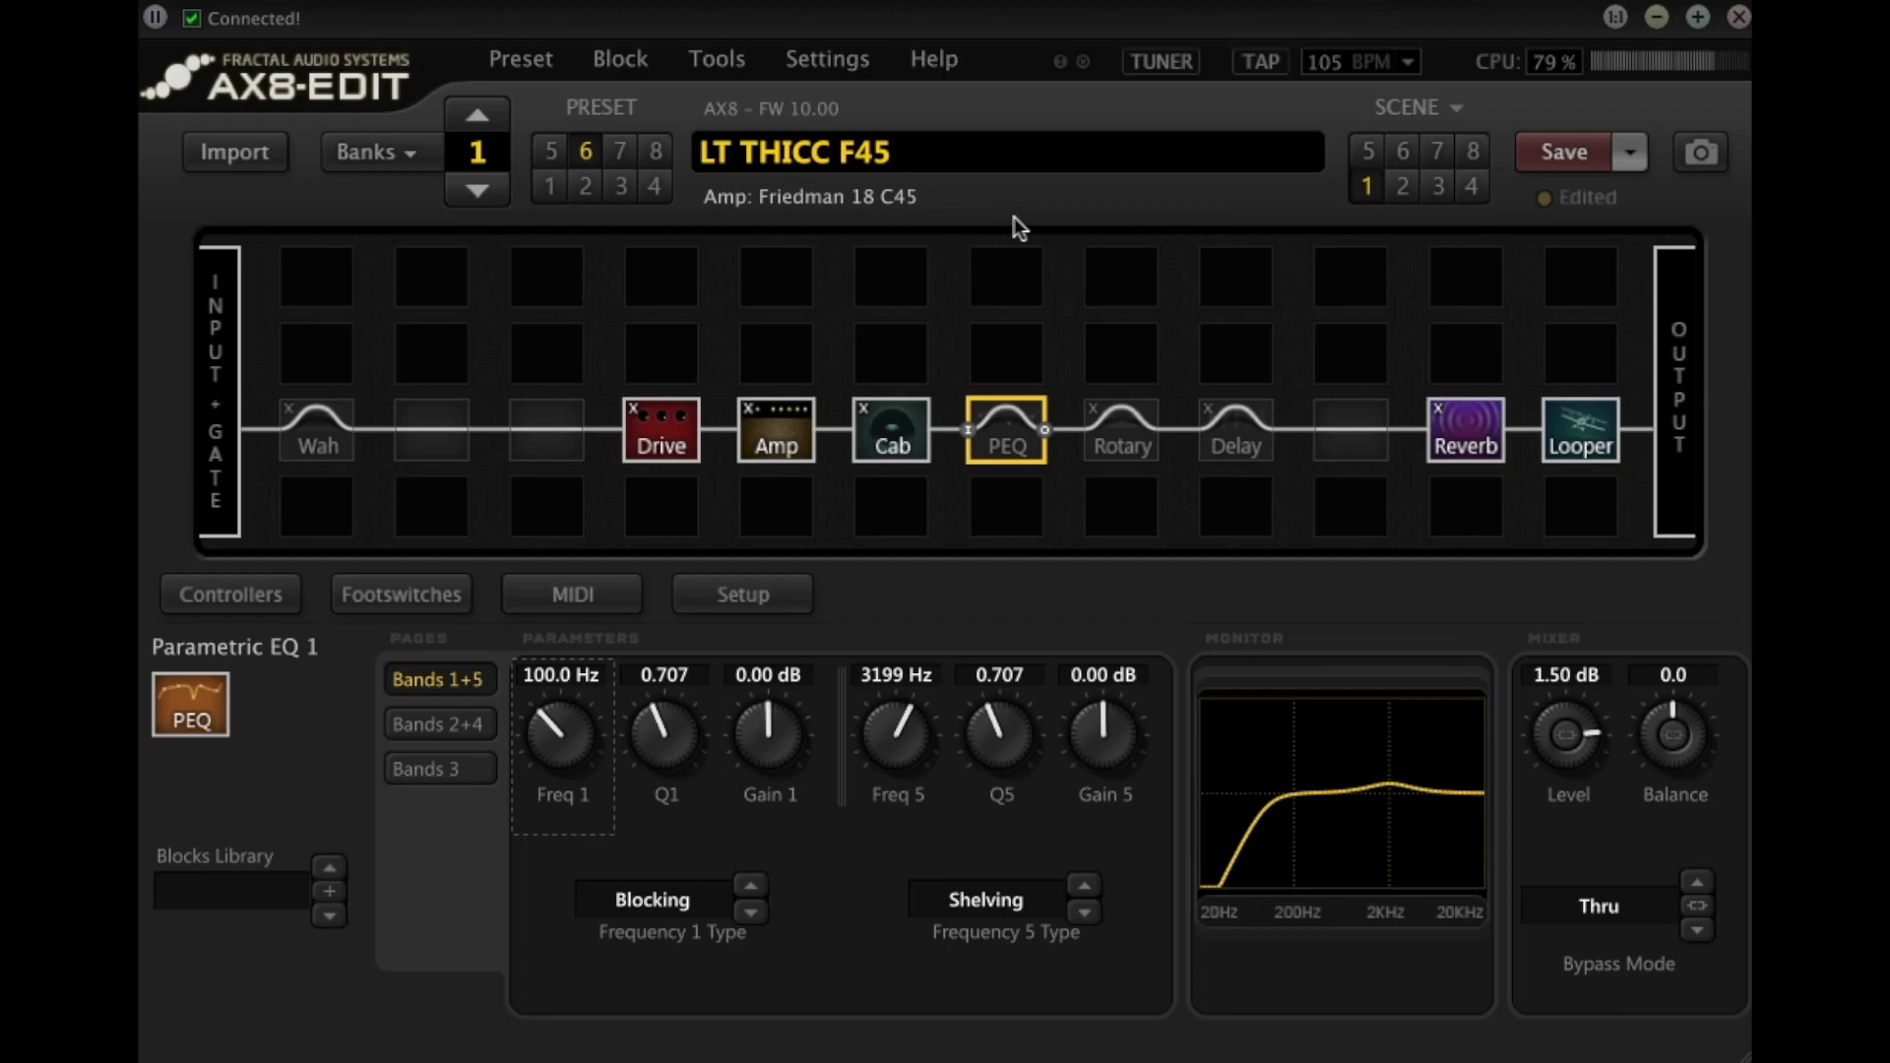
Save the current preset as a template named 'Main Gig' in the templates folder.
click(855, 69)
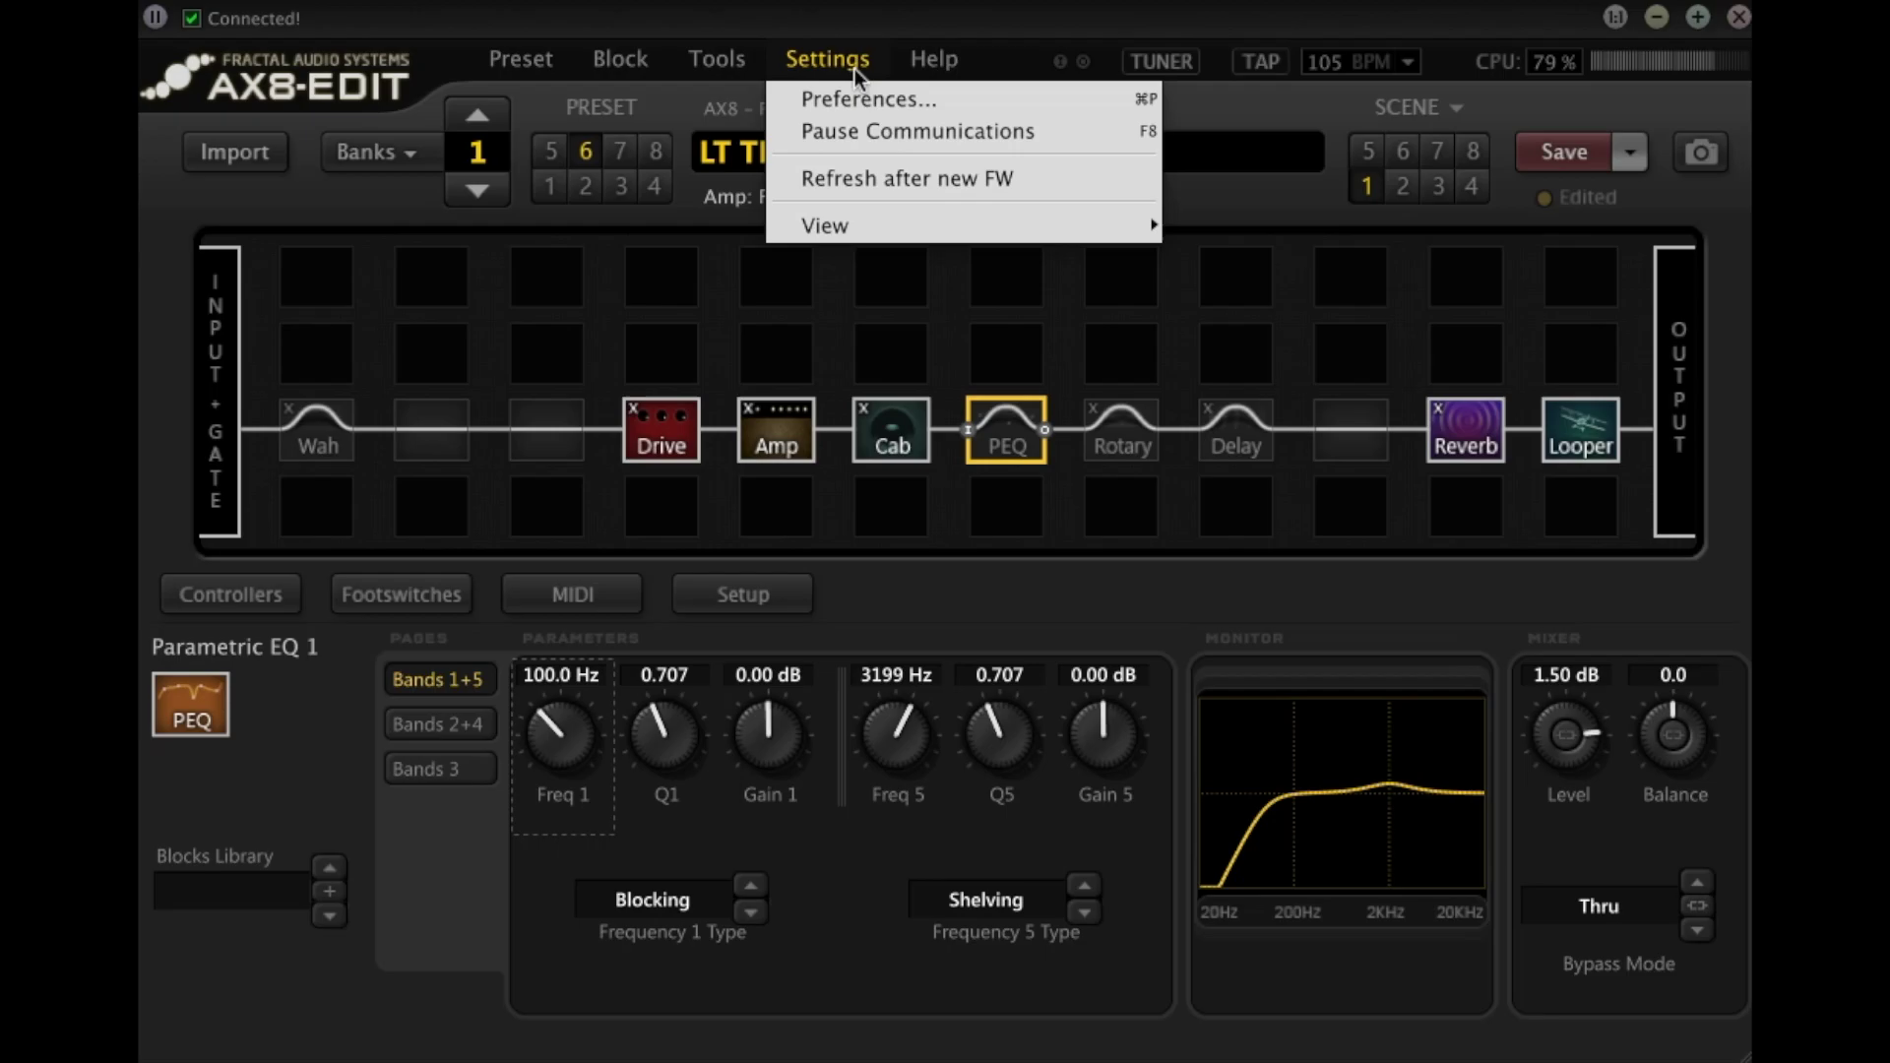
mouse_move(522, 73)
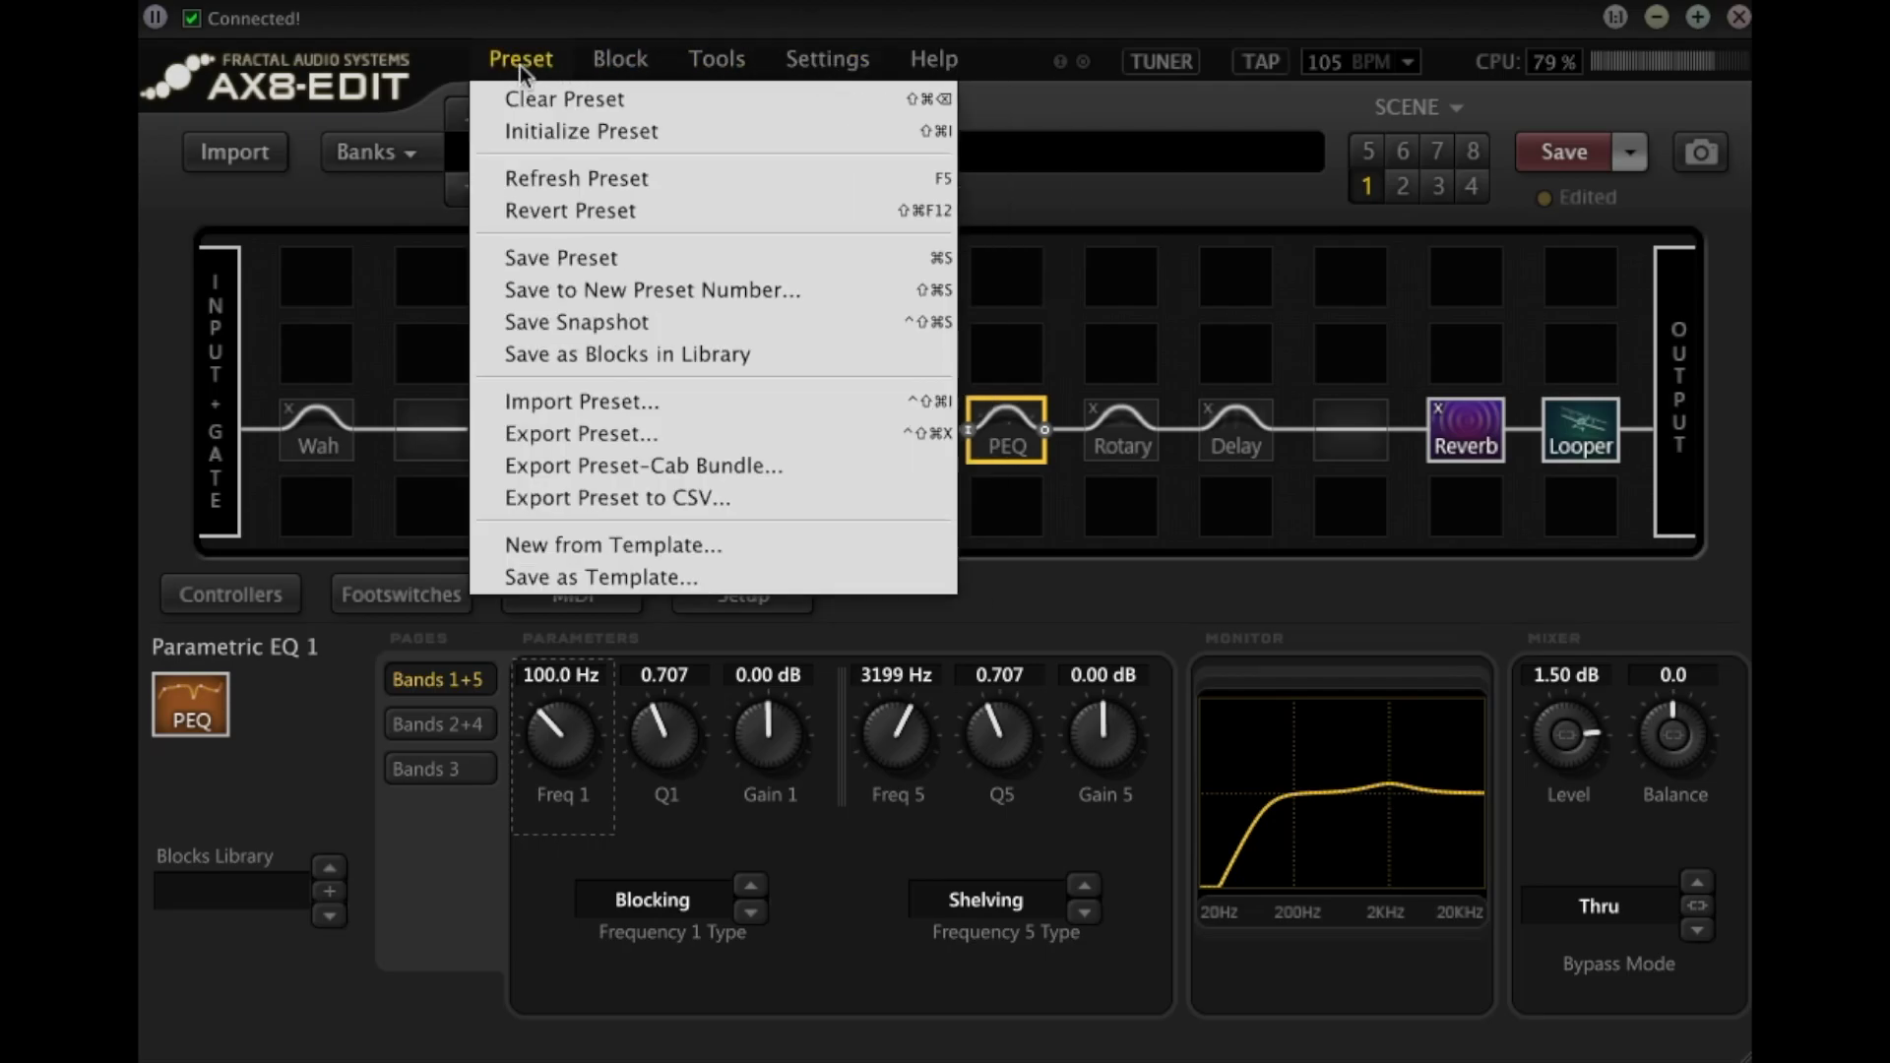
click(693, 577)
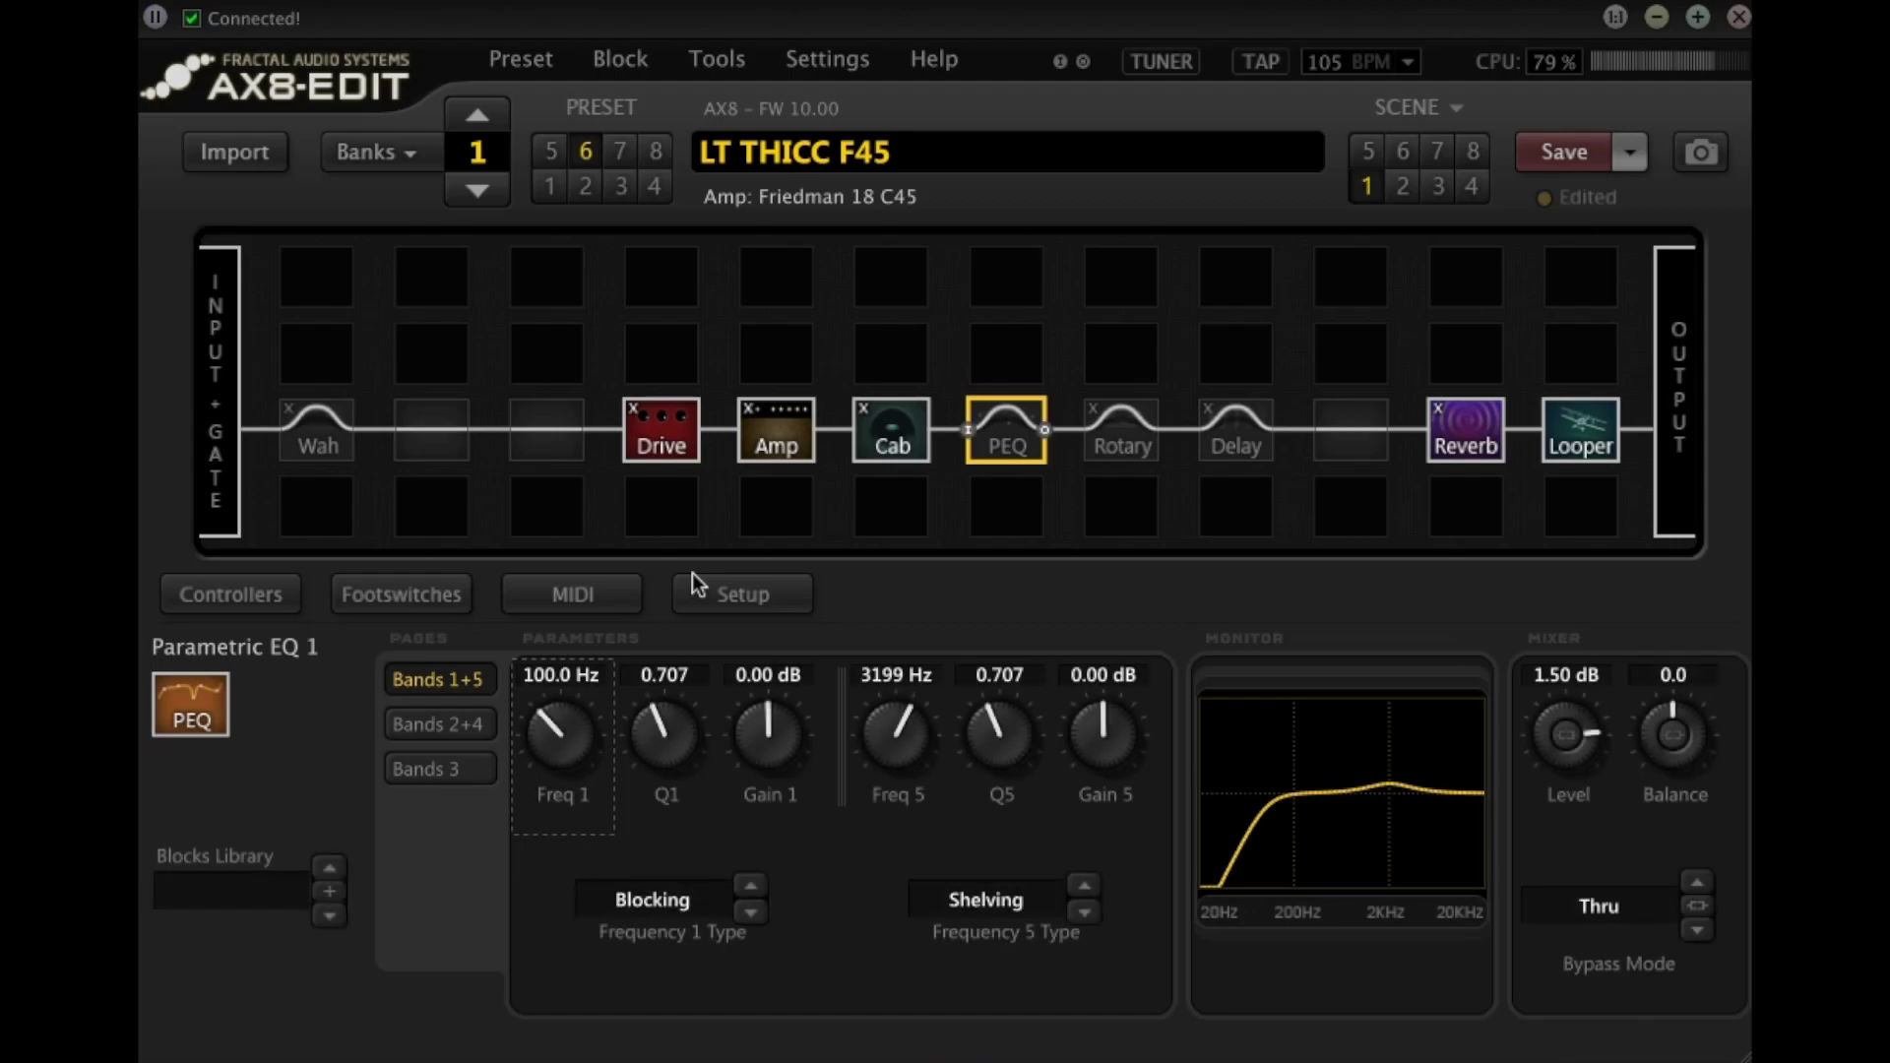
key(super+s)
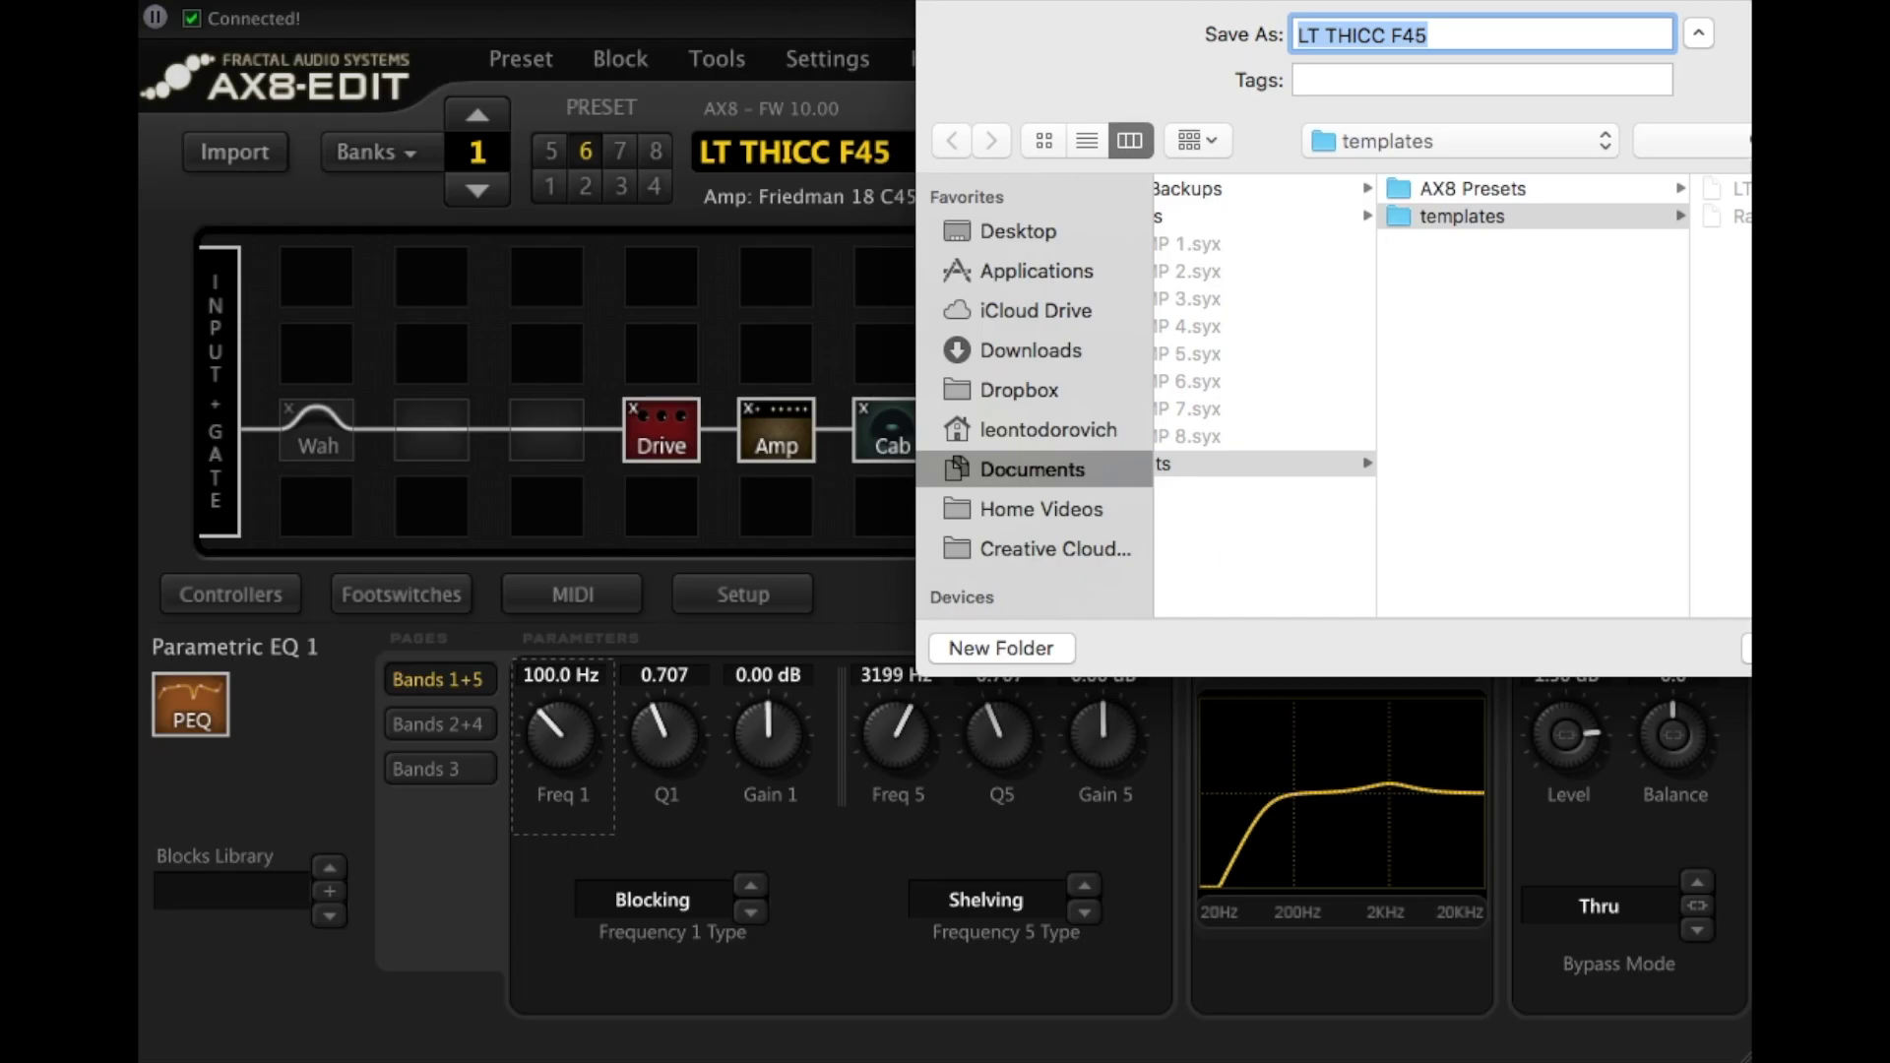
text(Main G)
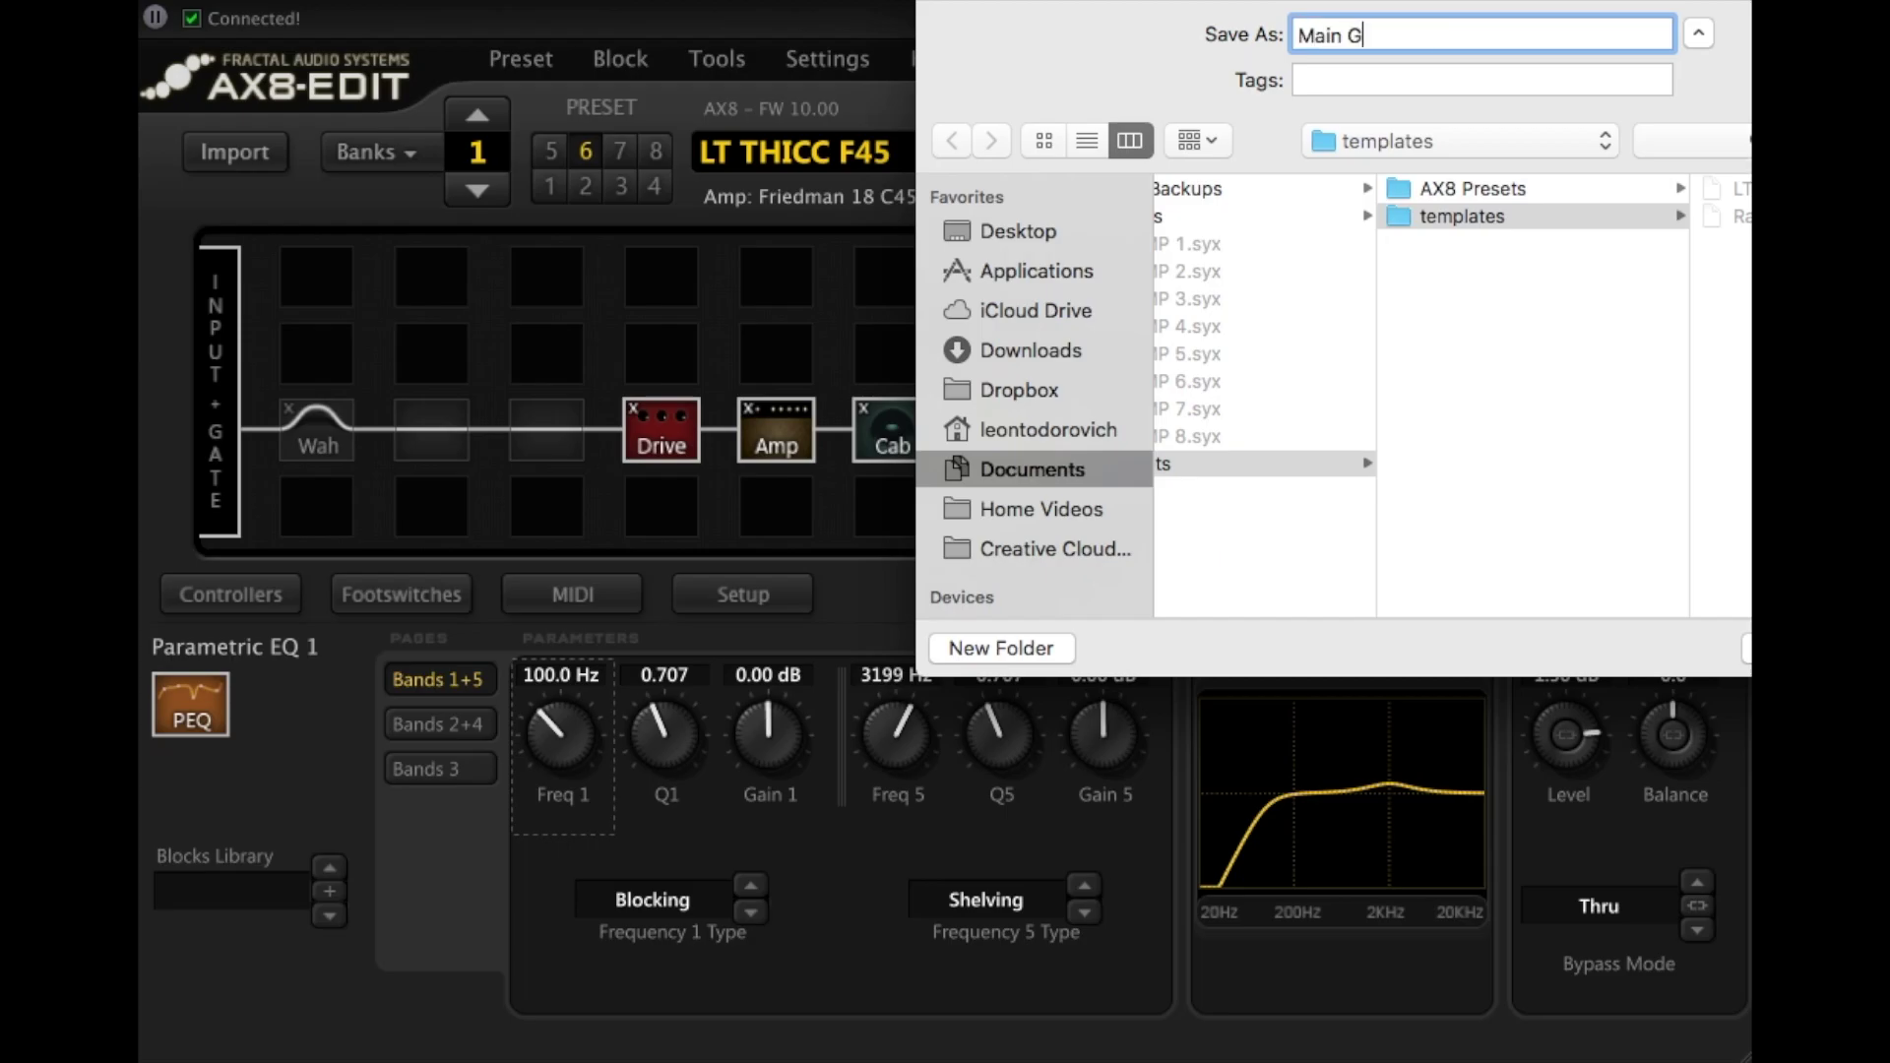
text(ig)
key(Return)
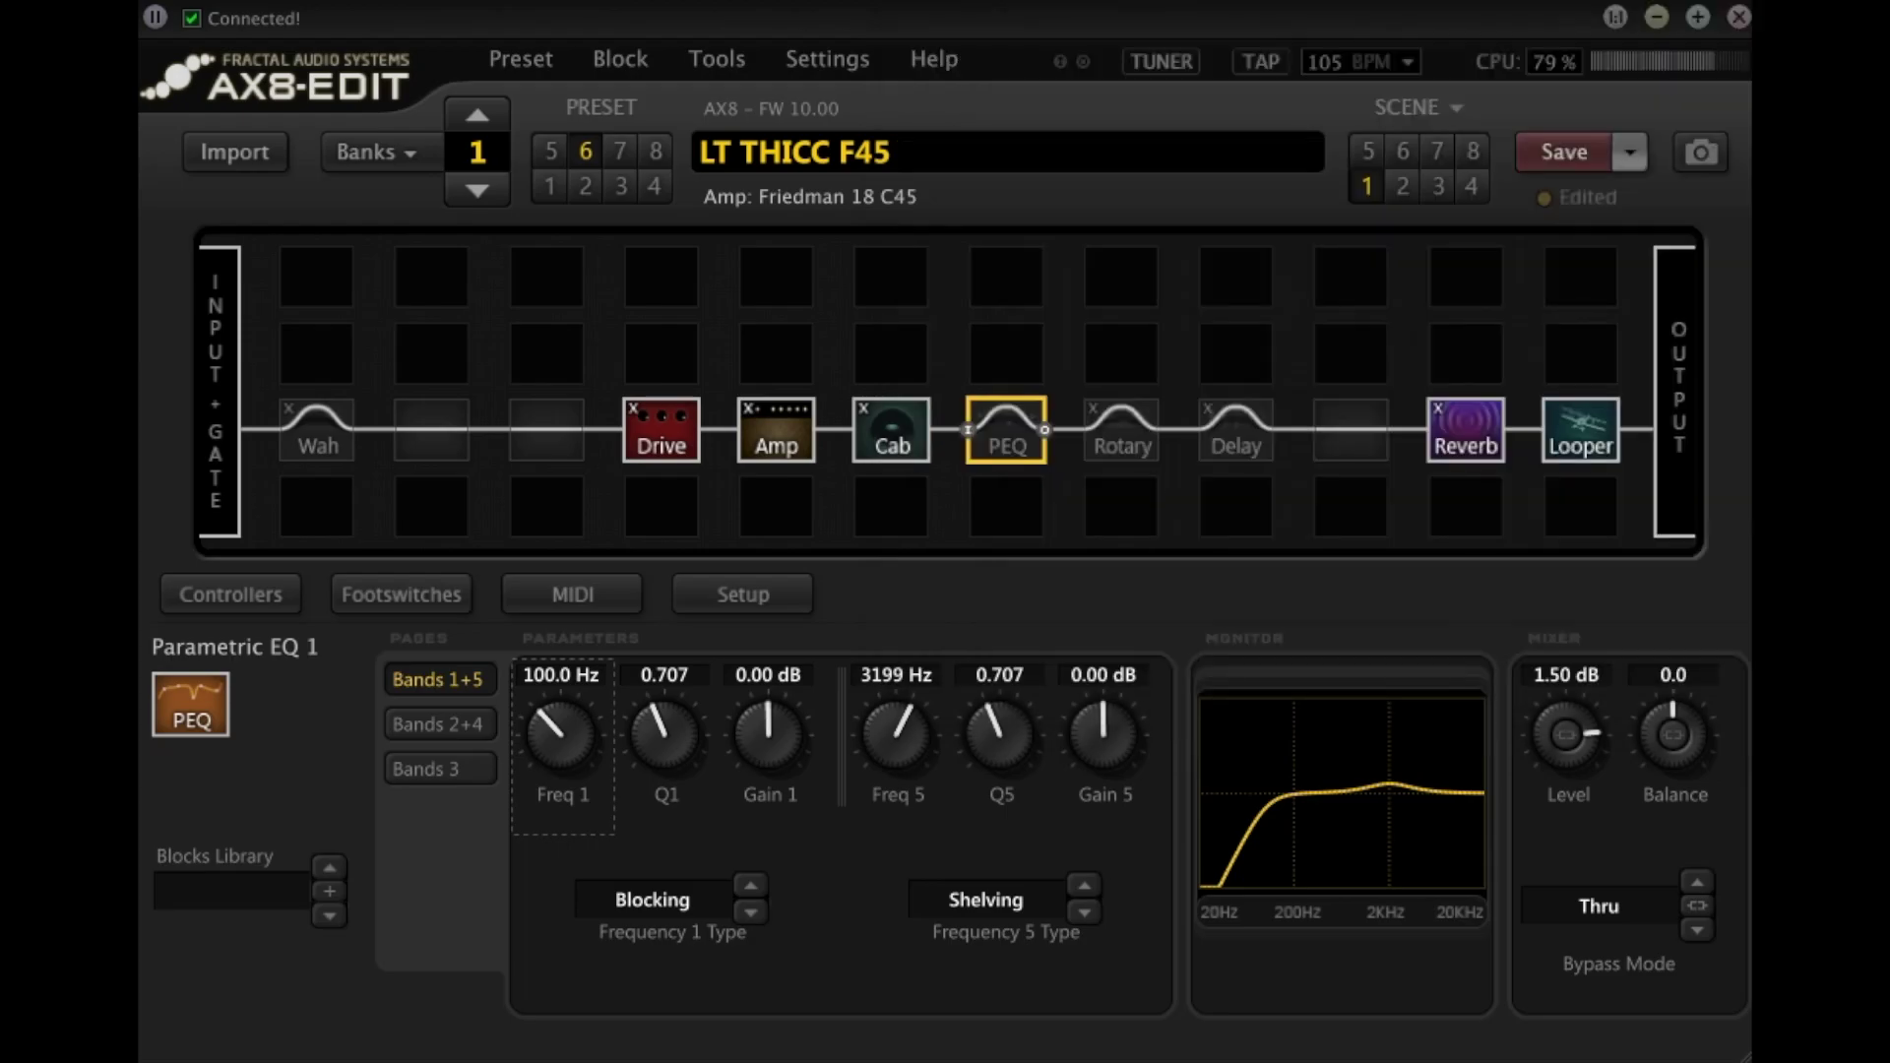
Fill empty preset slot 1-7 with a new preset from the Main Gig.syx template.
click(370, 152)
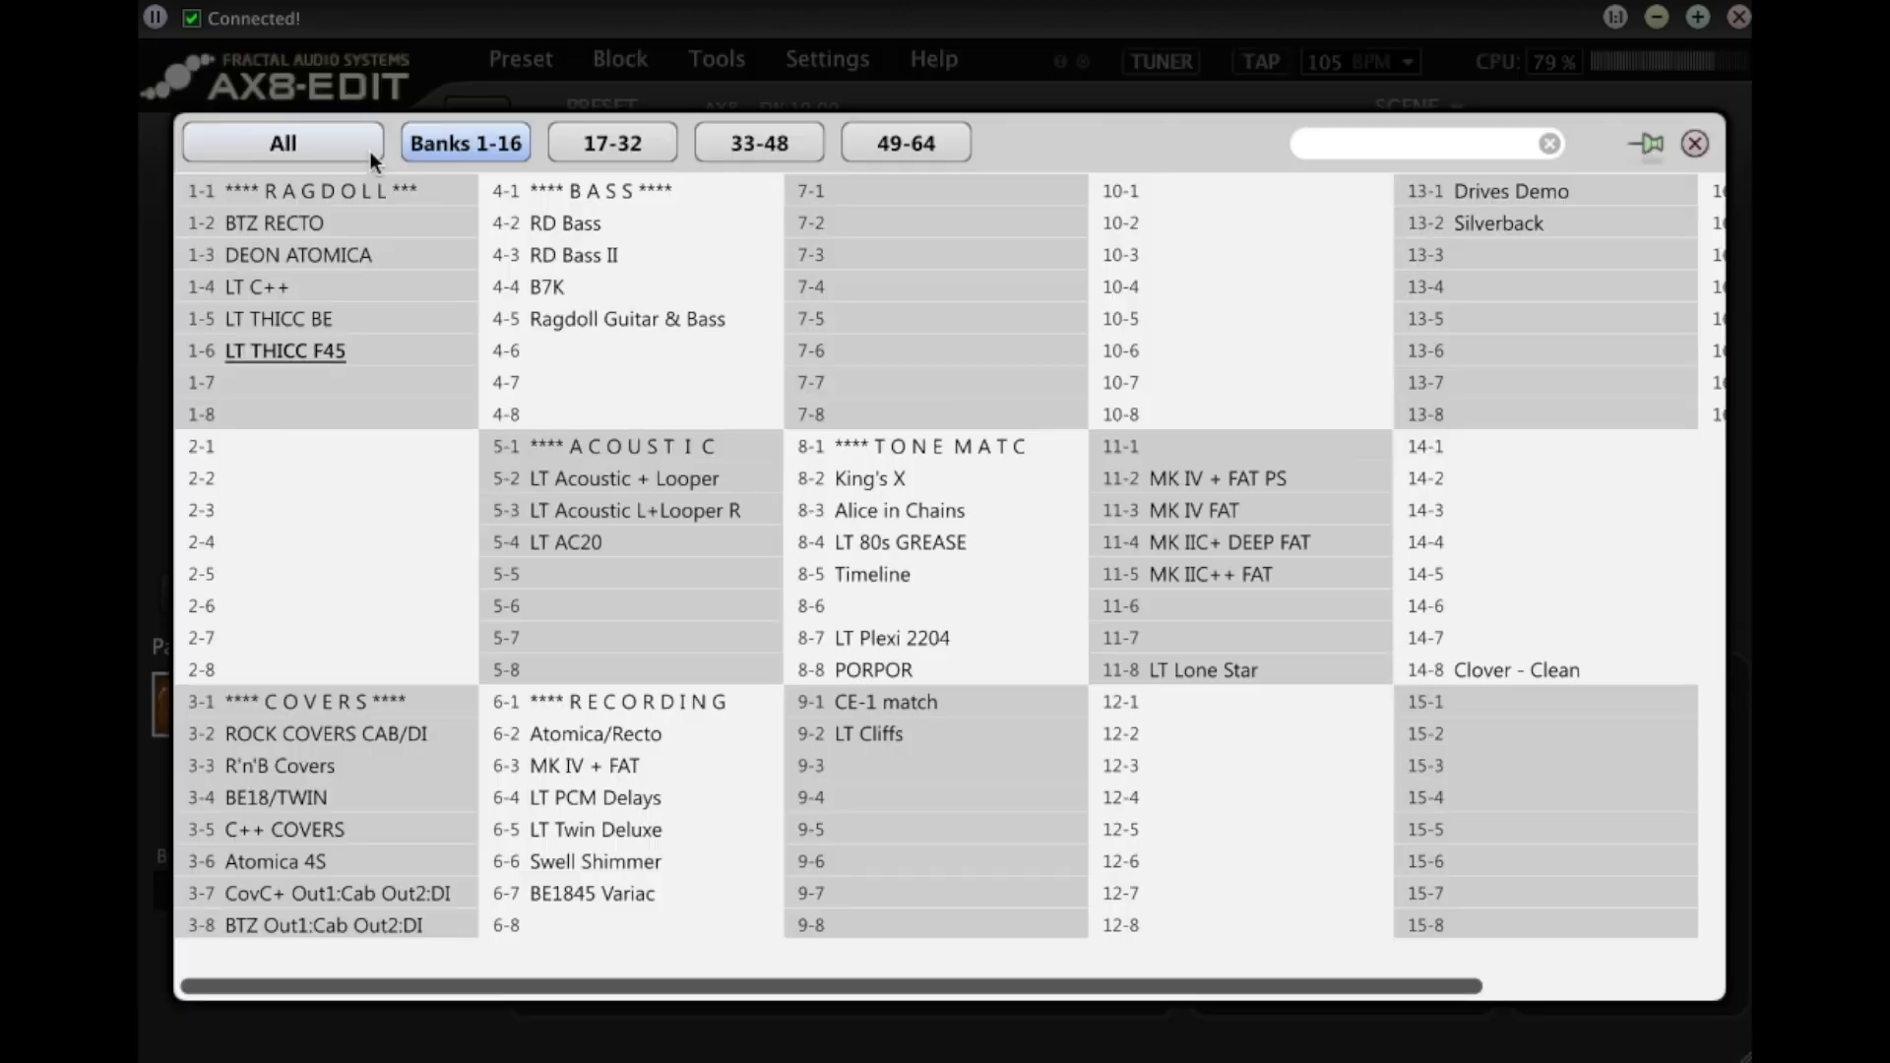
click(370, 388)
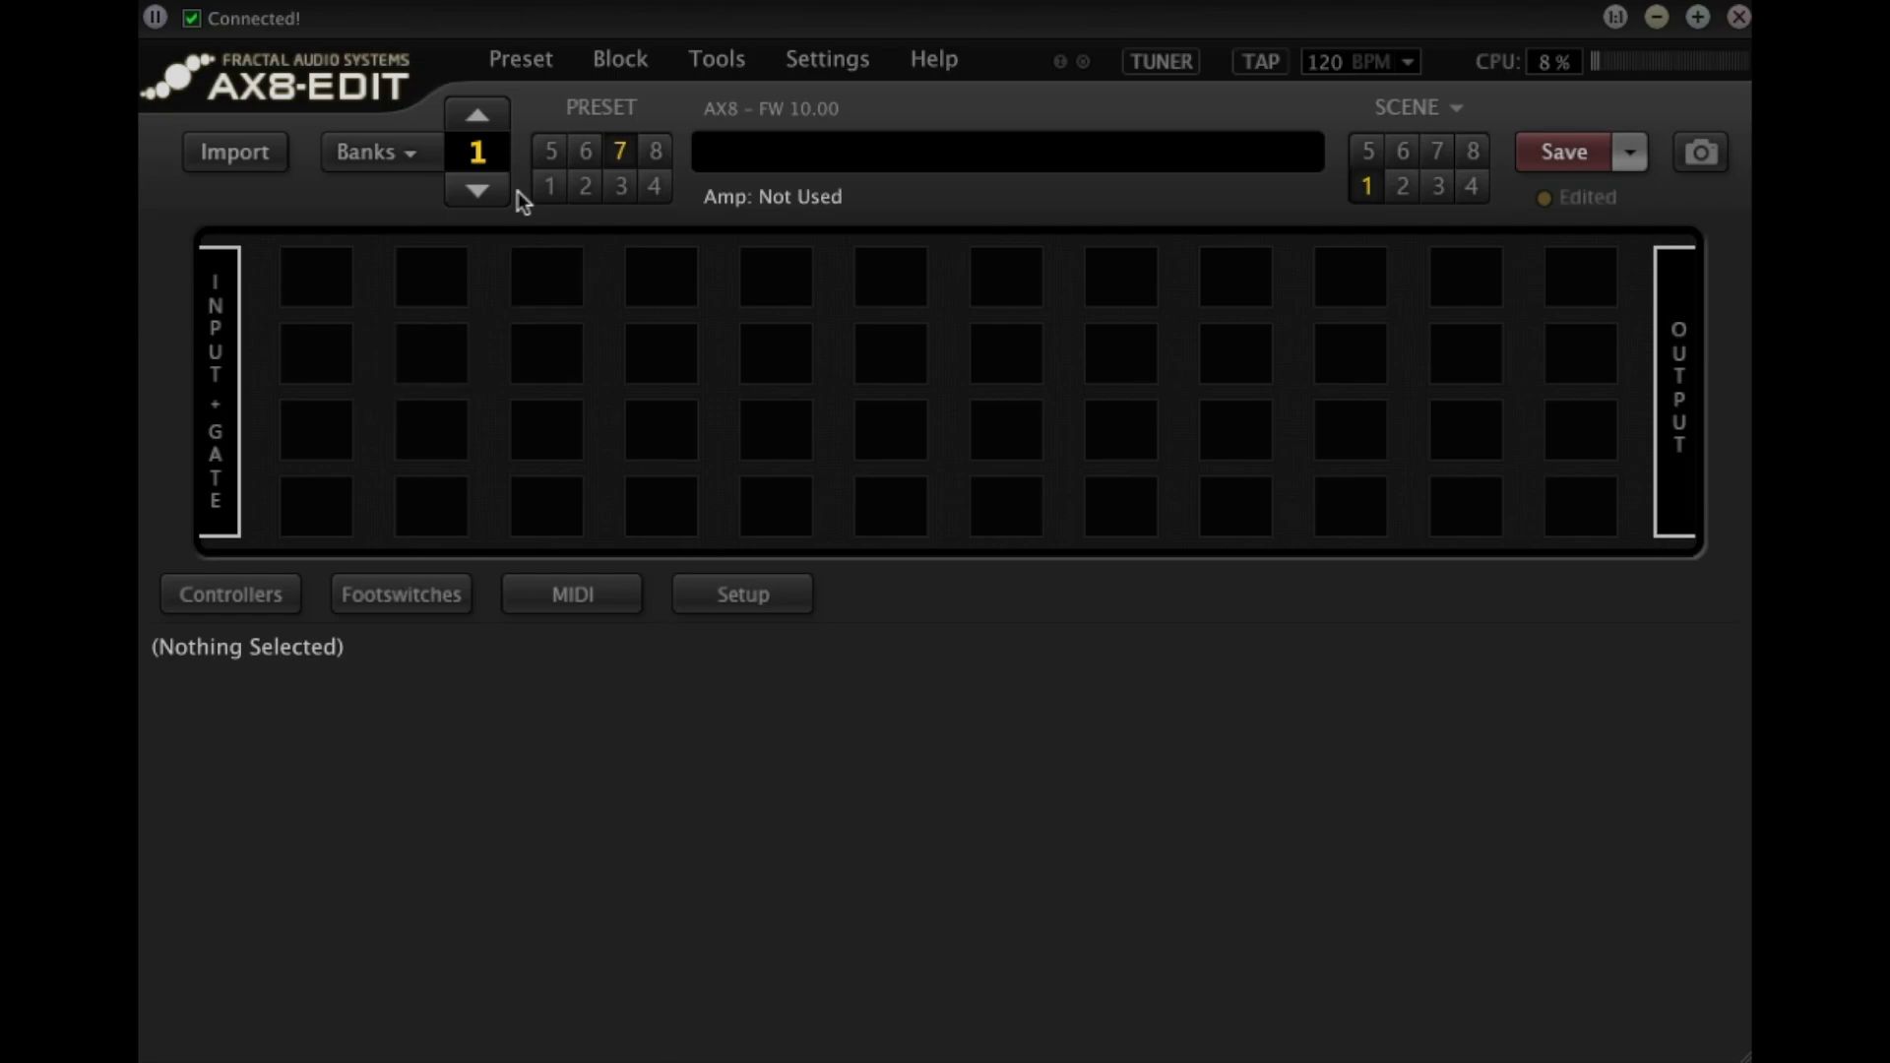
click(515, 62)
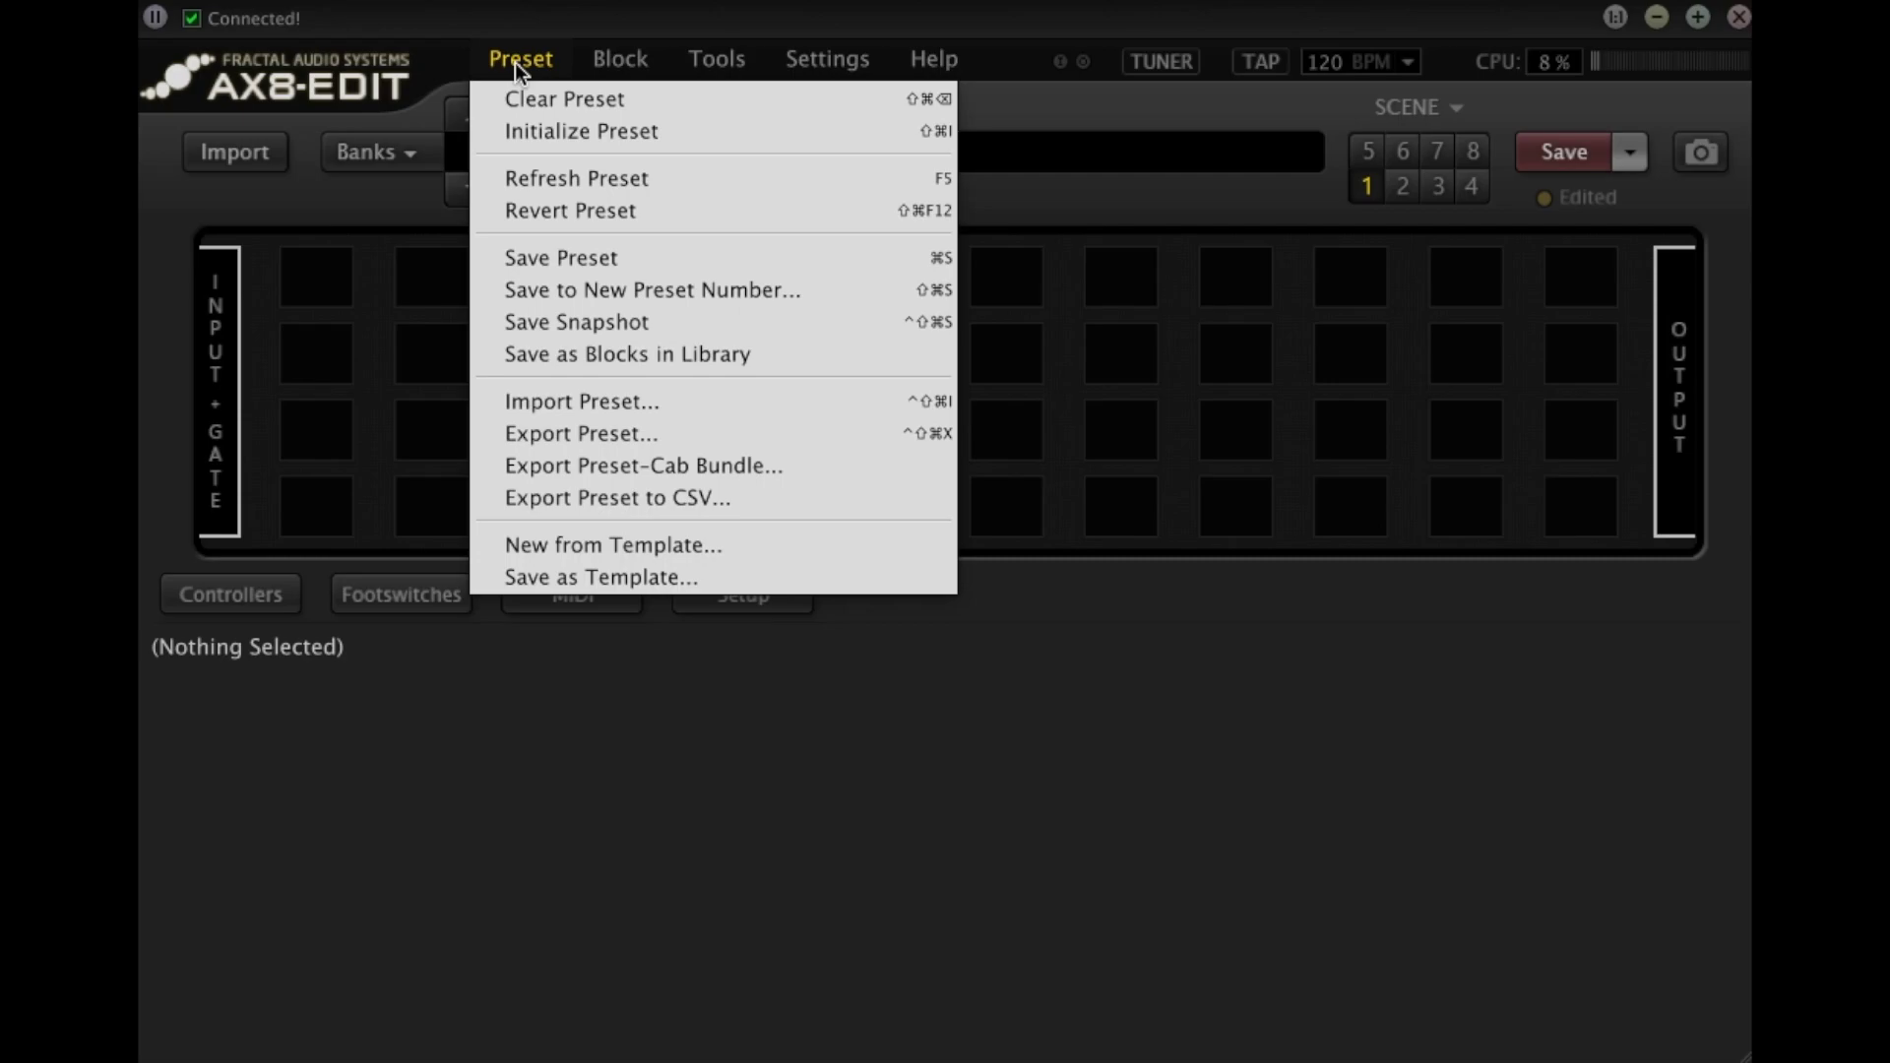
click(681, 551)
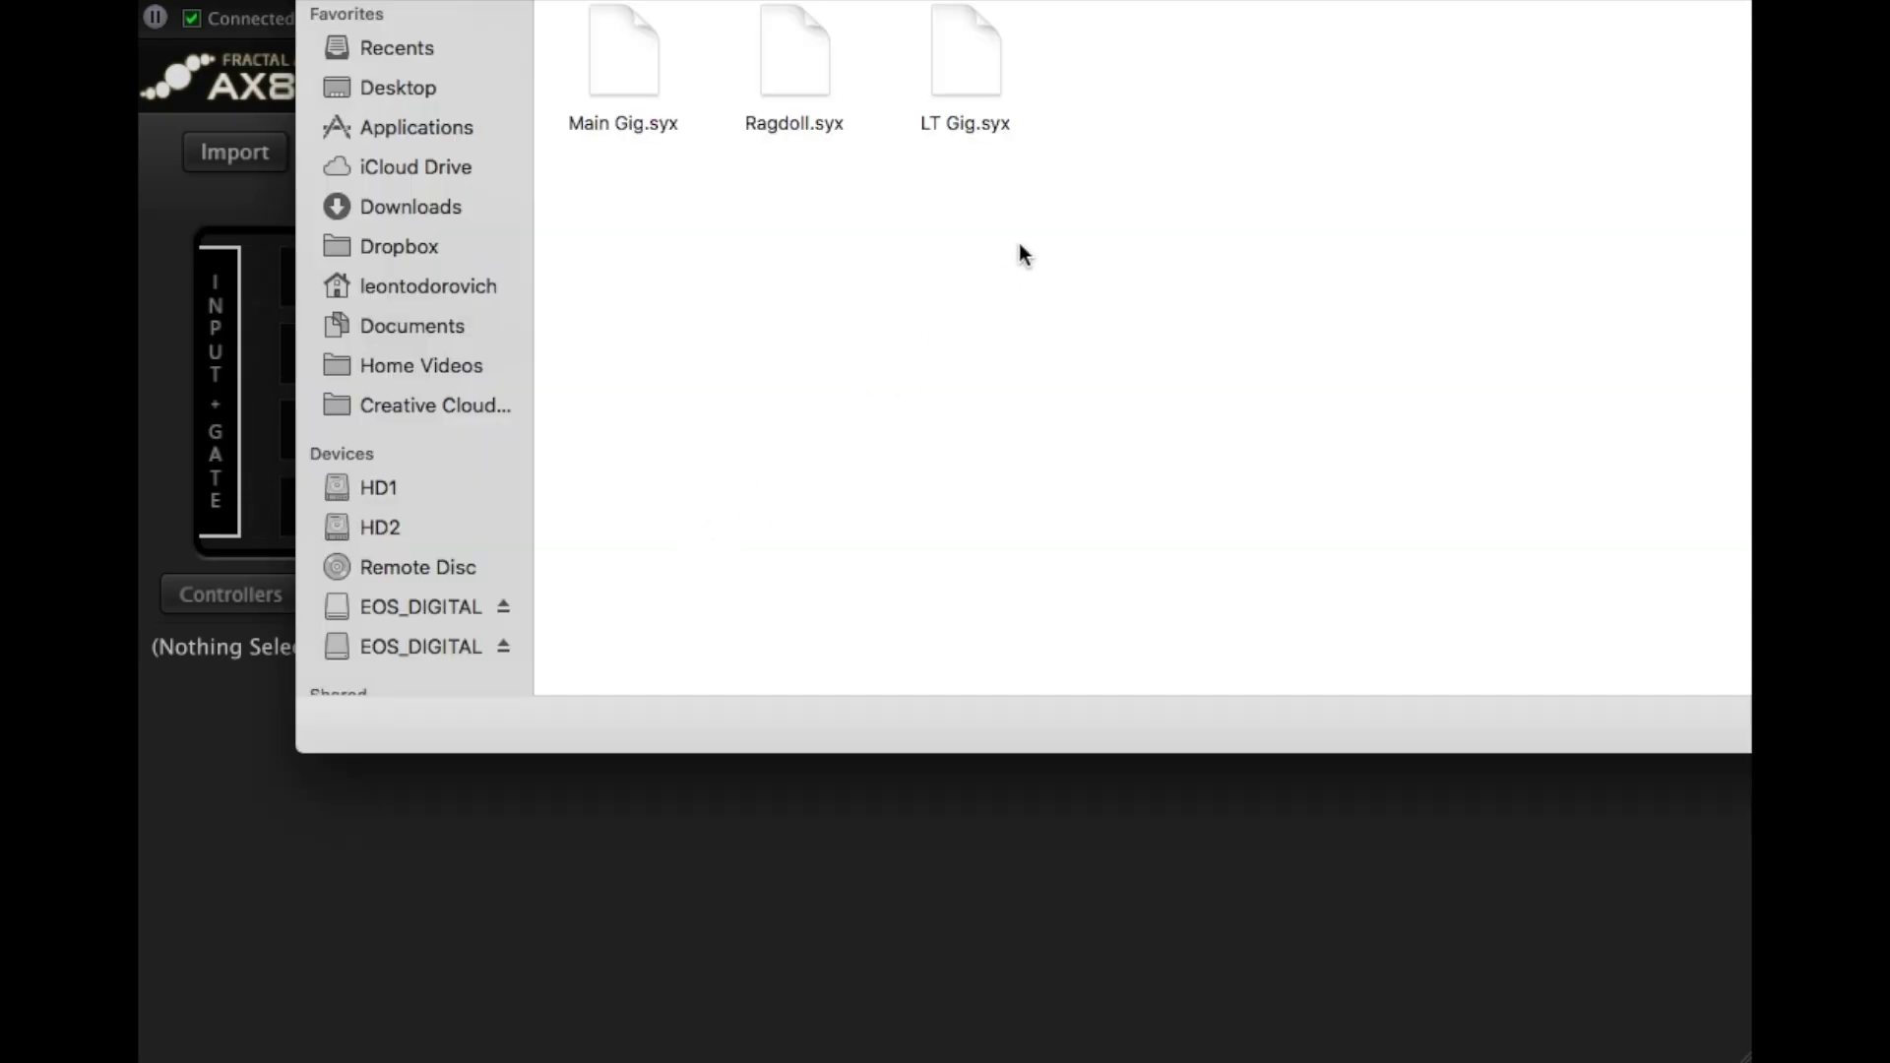
click(652, 65)
double_click(652, 61)
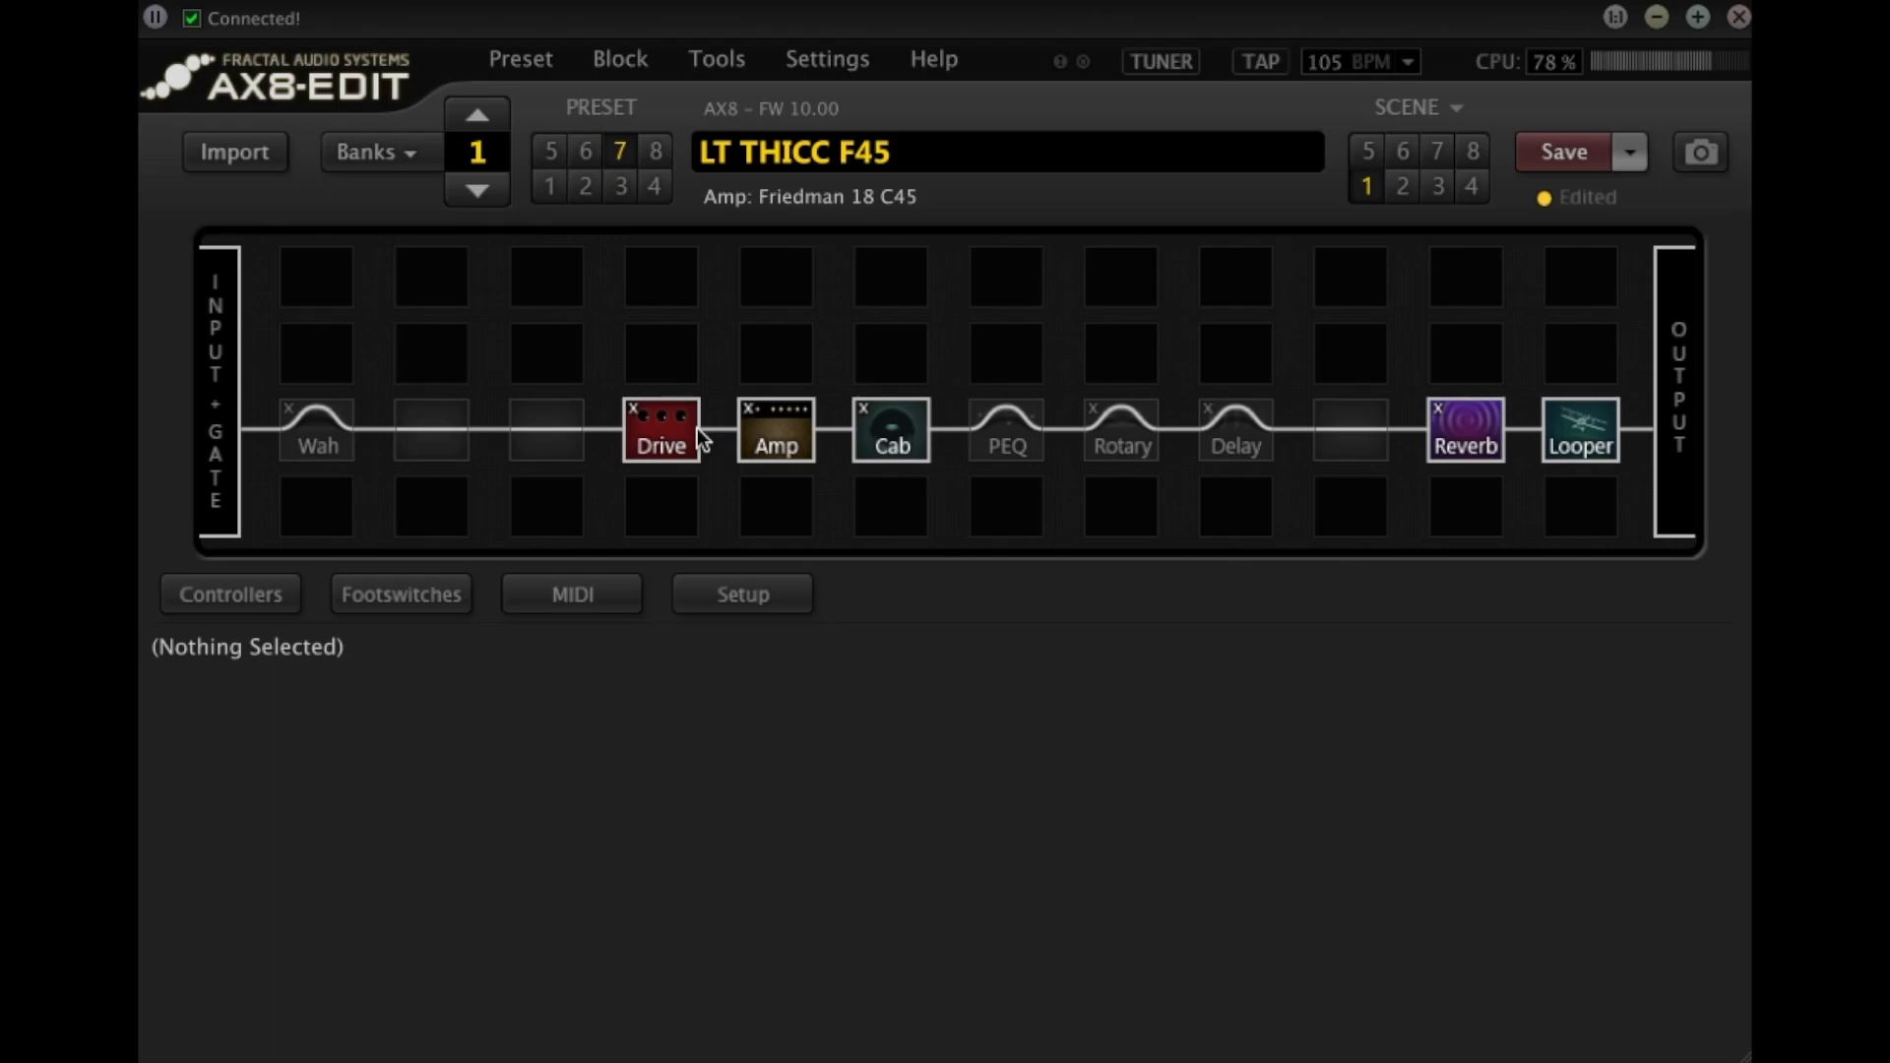
Swap the Rotary block for a Flanger.
click(1142, 445)
right_click(1132, 440)
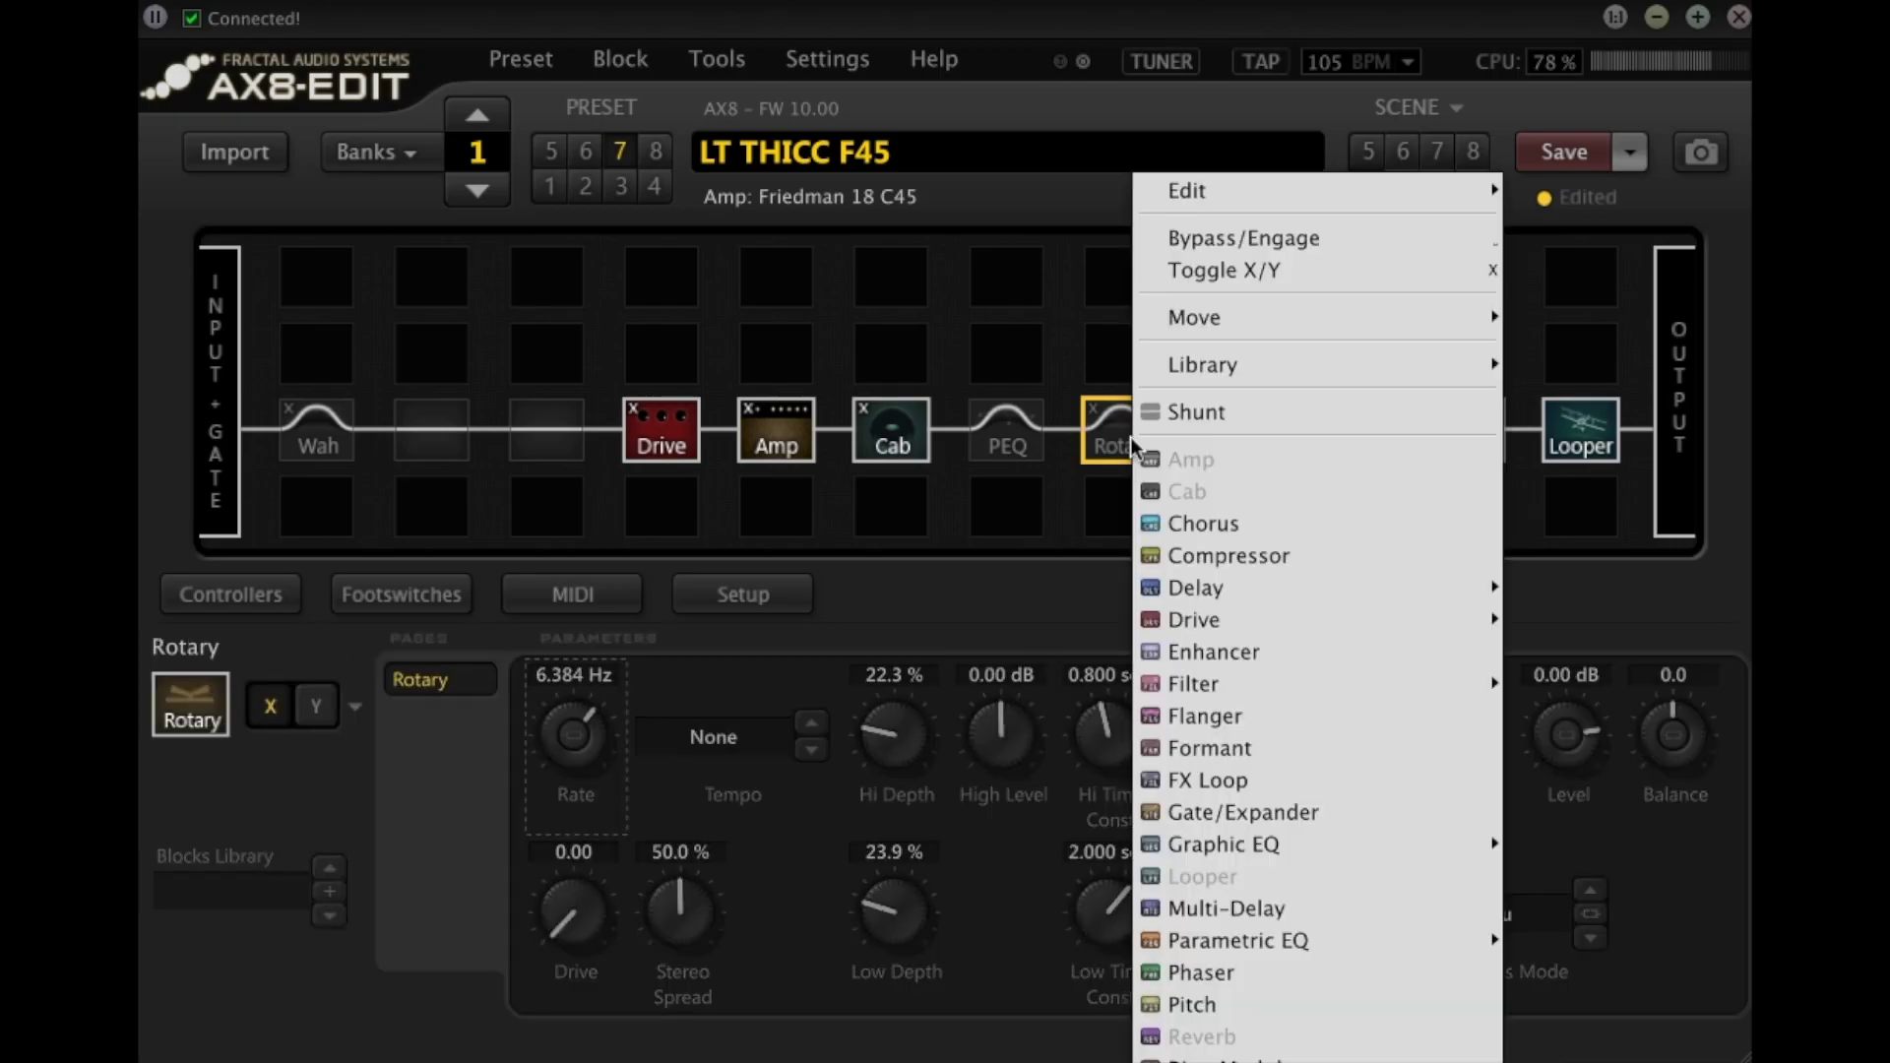
click(1302, 721)
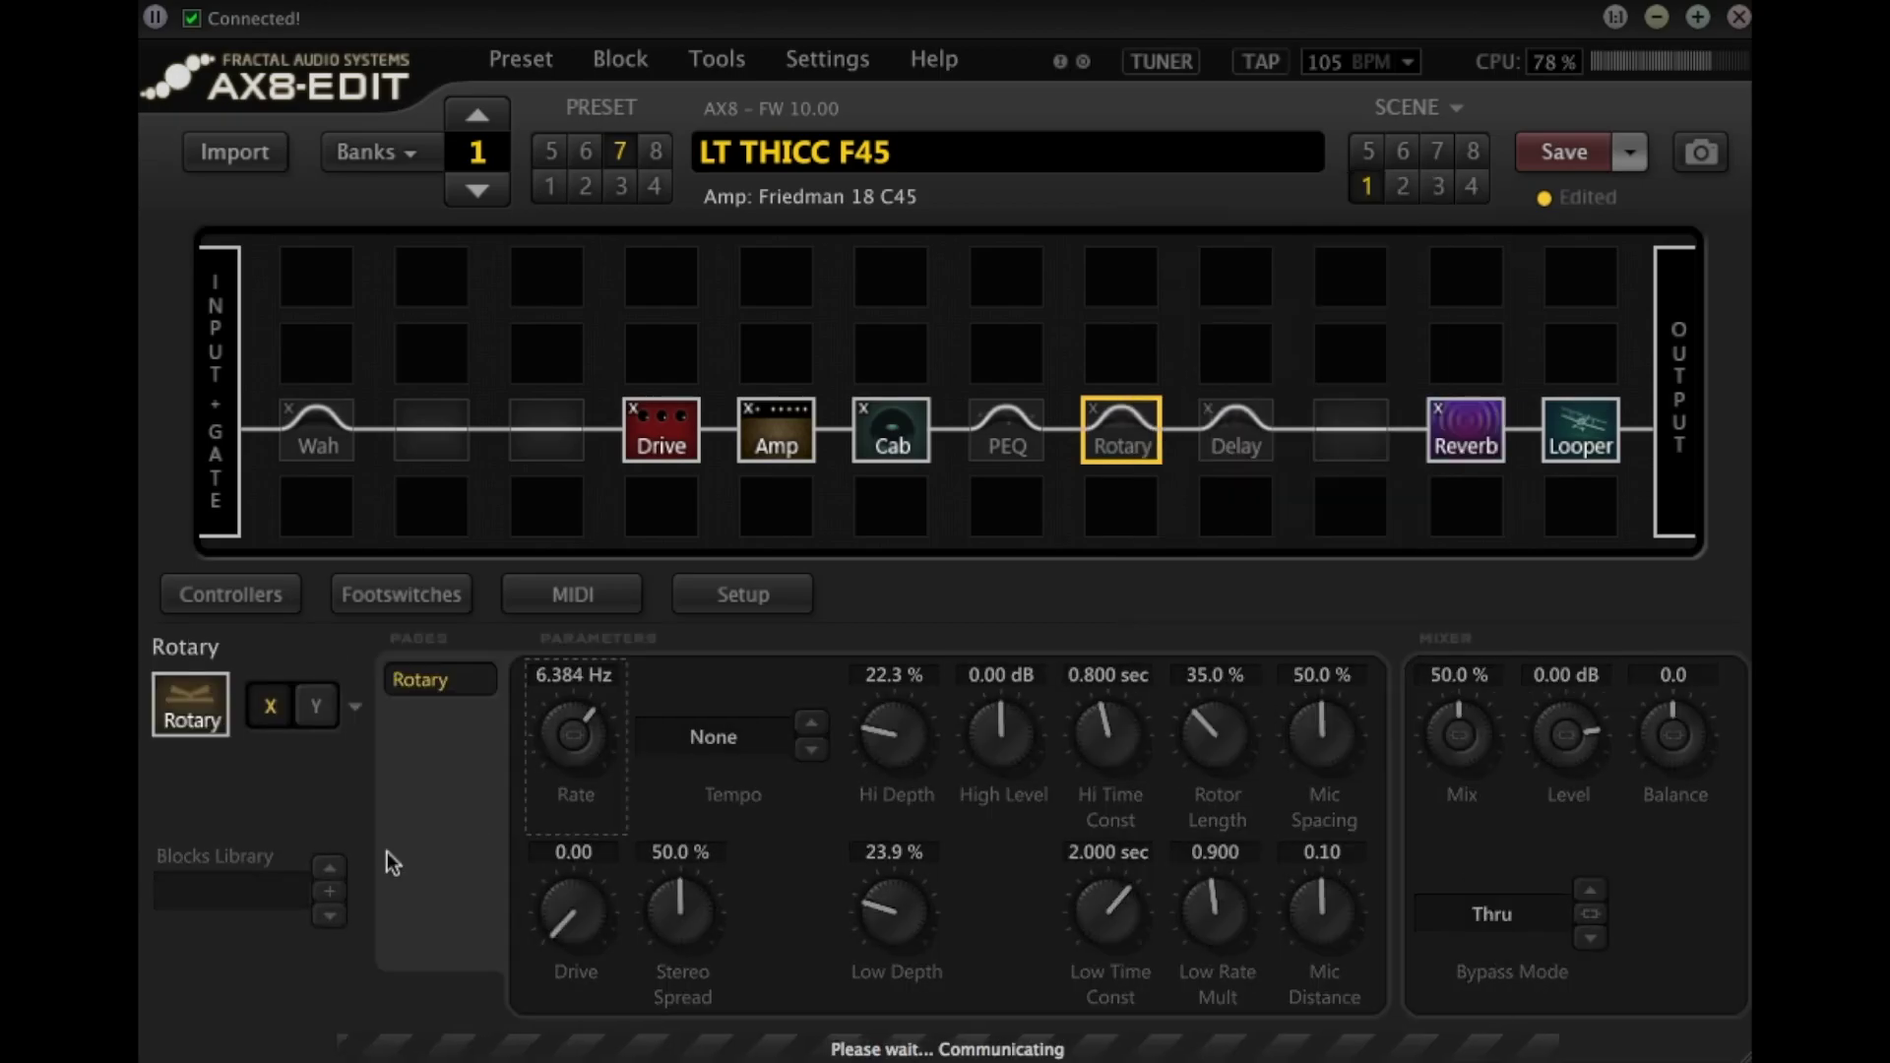
Load the Whiskey Flange library setting into the Flanger and bypass it in scene 1.
click(262, 888)
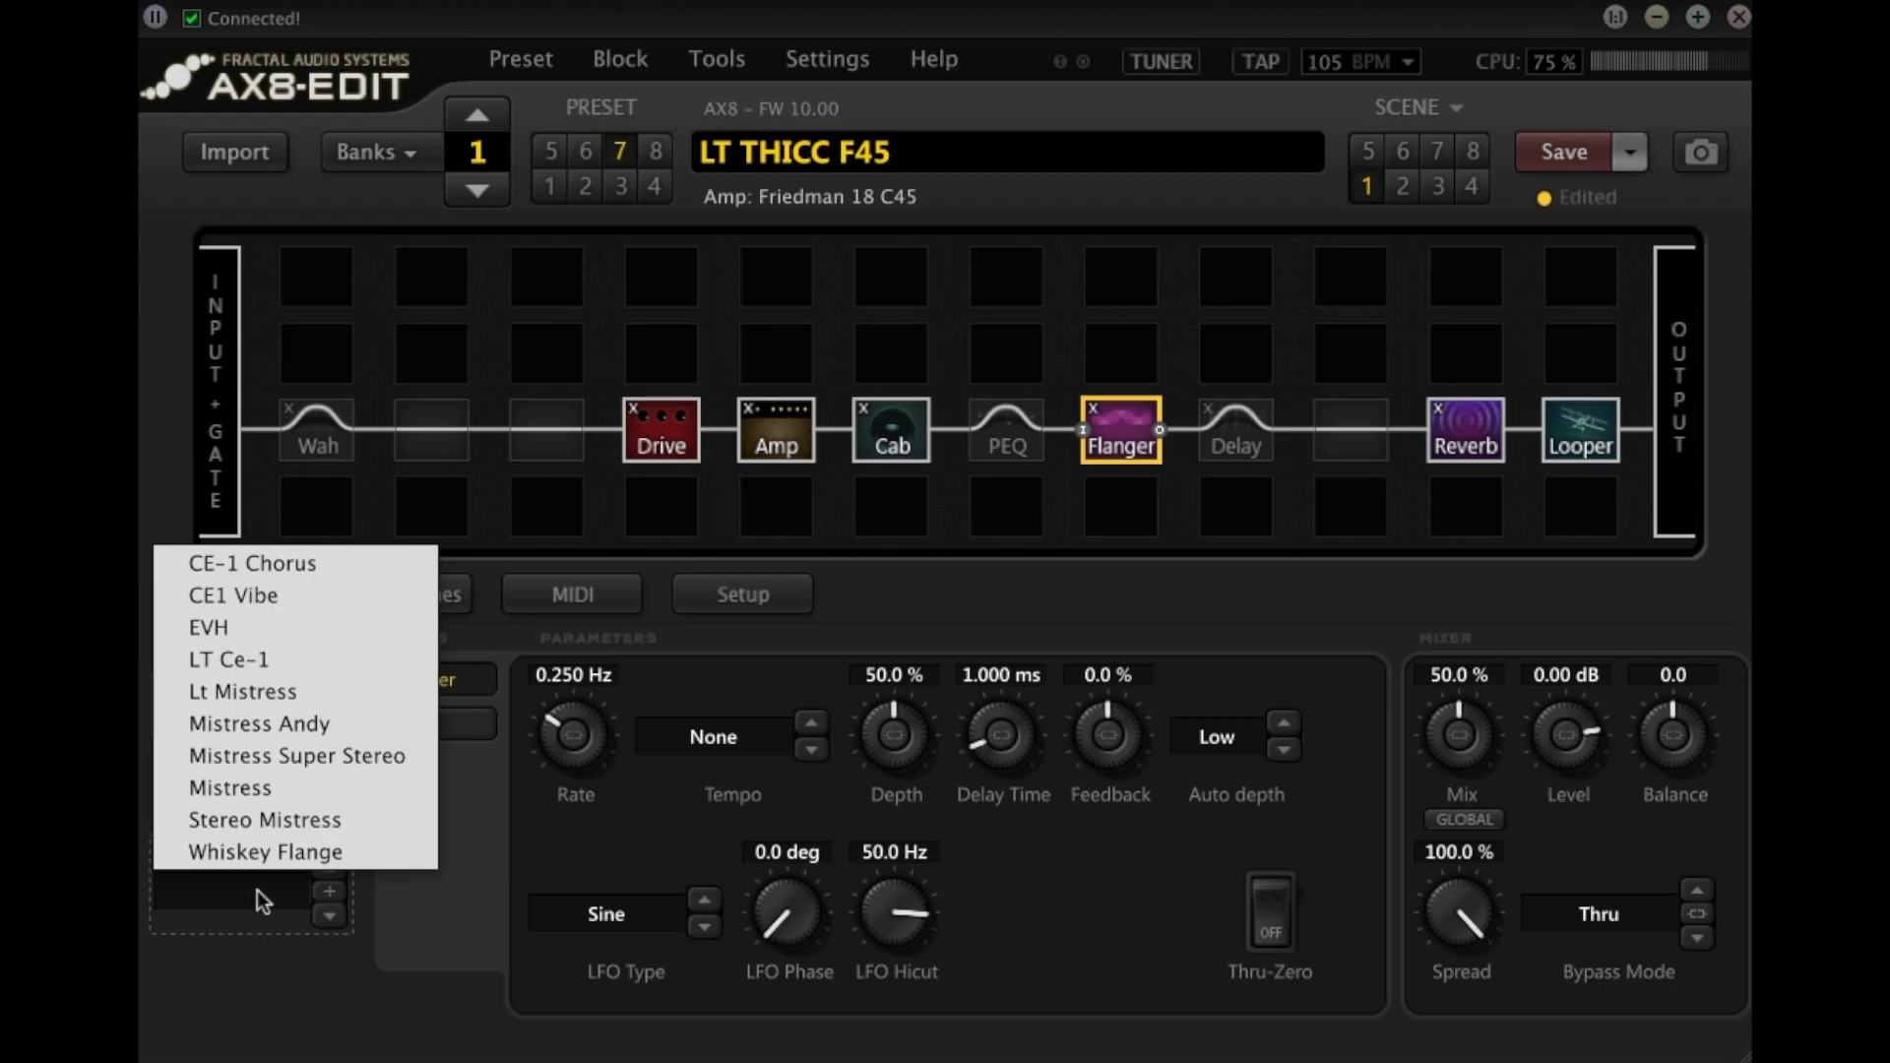
click(300, 854)
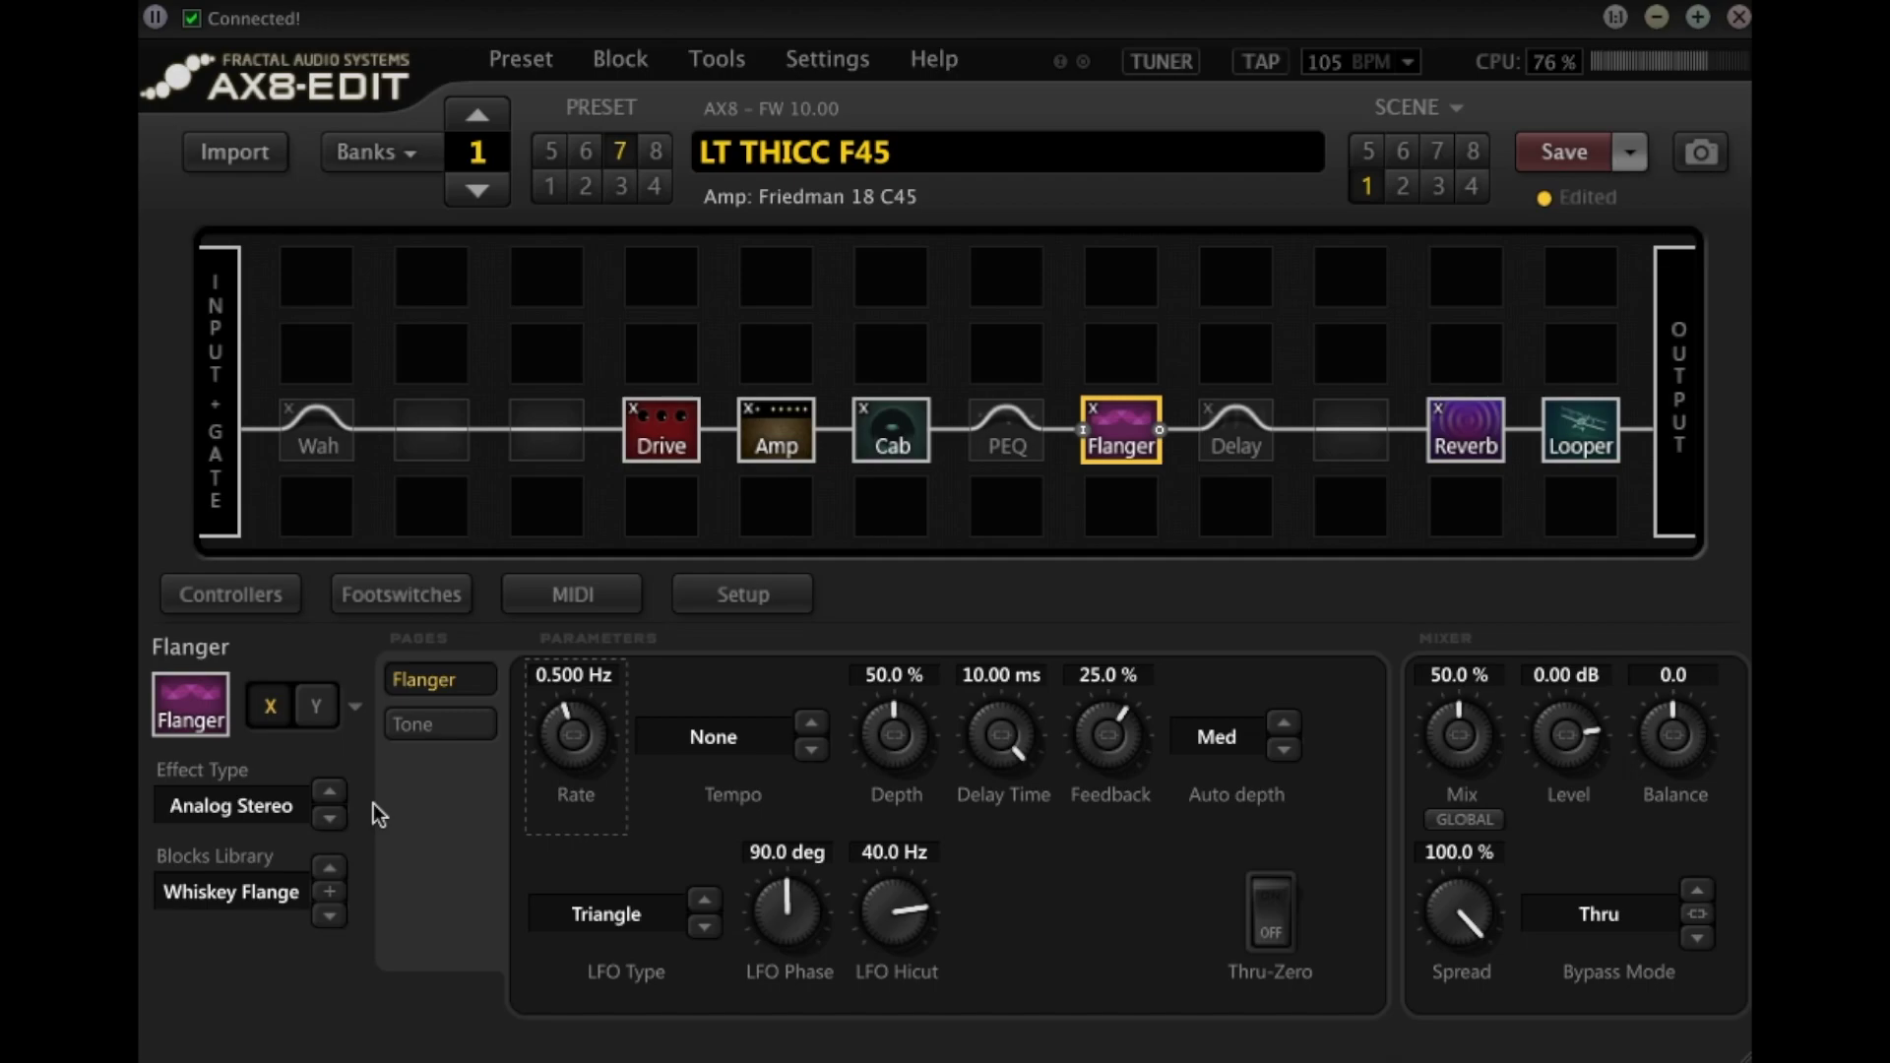
click(1124, 451)
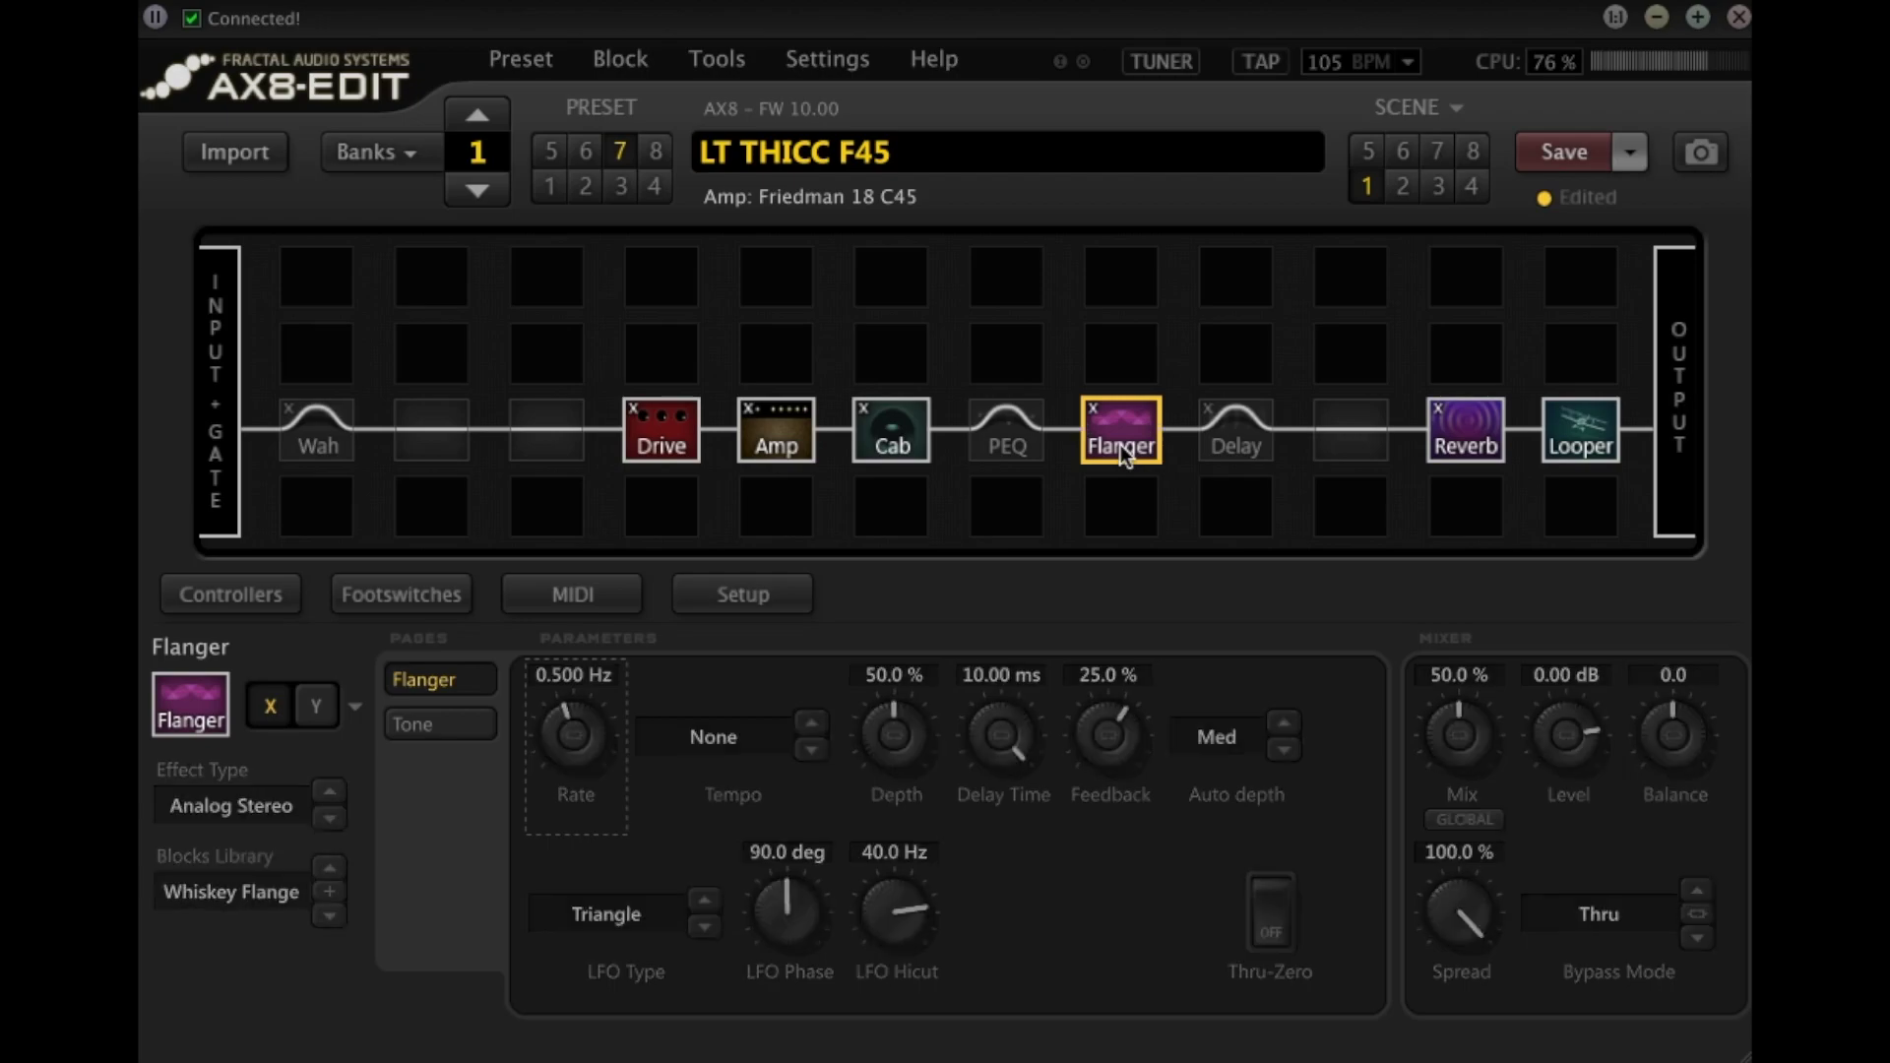
Rename the preset to 'LT THICC F45 B' and save it.
click(1162, 145)
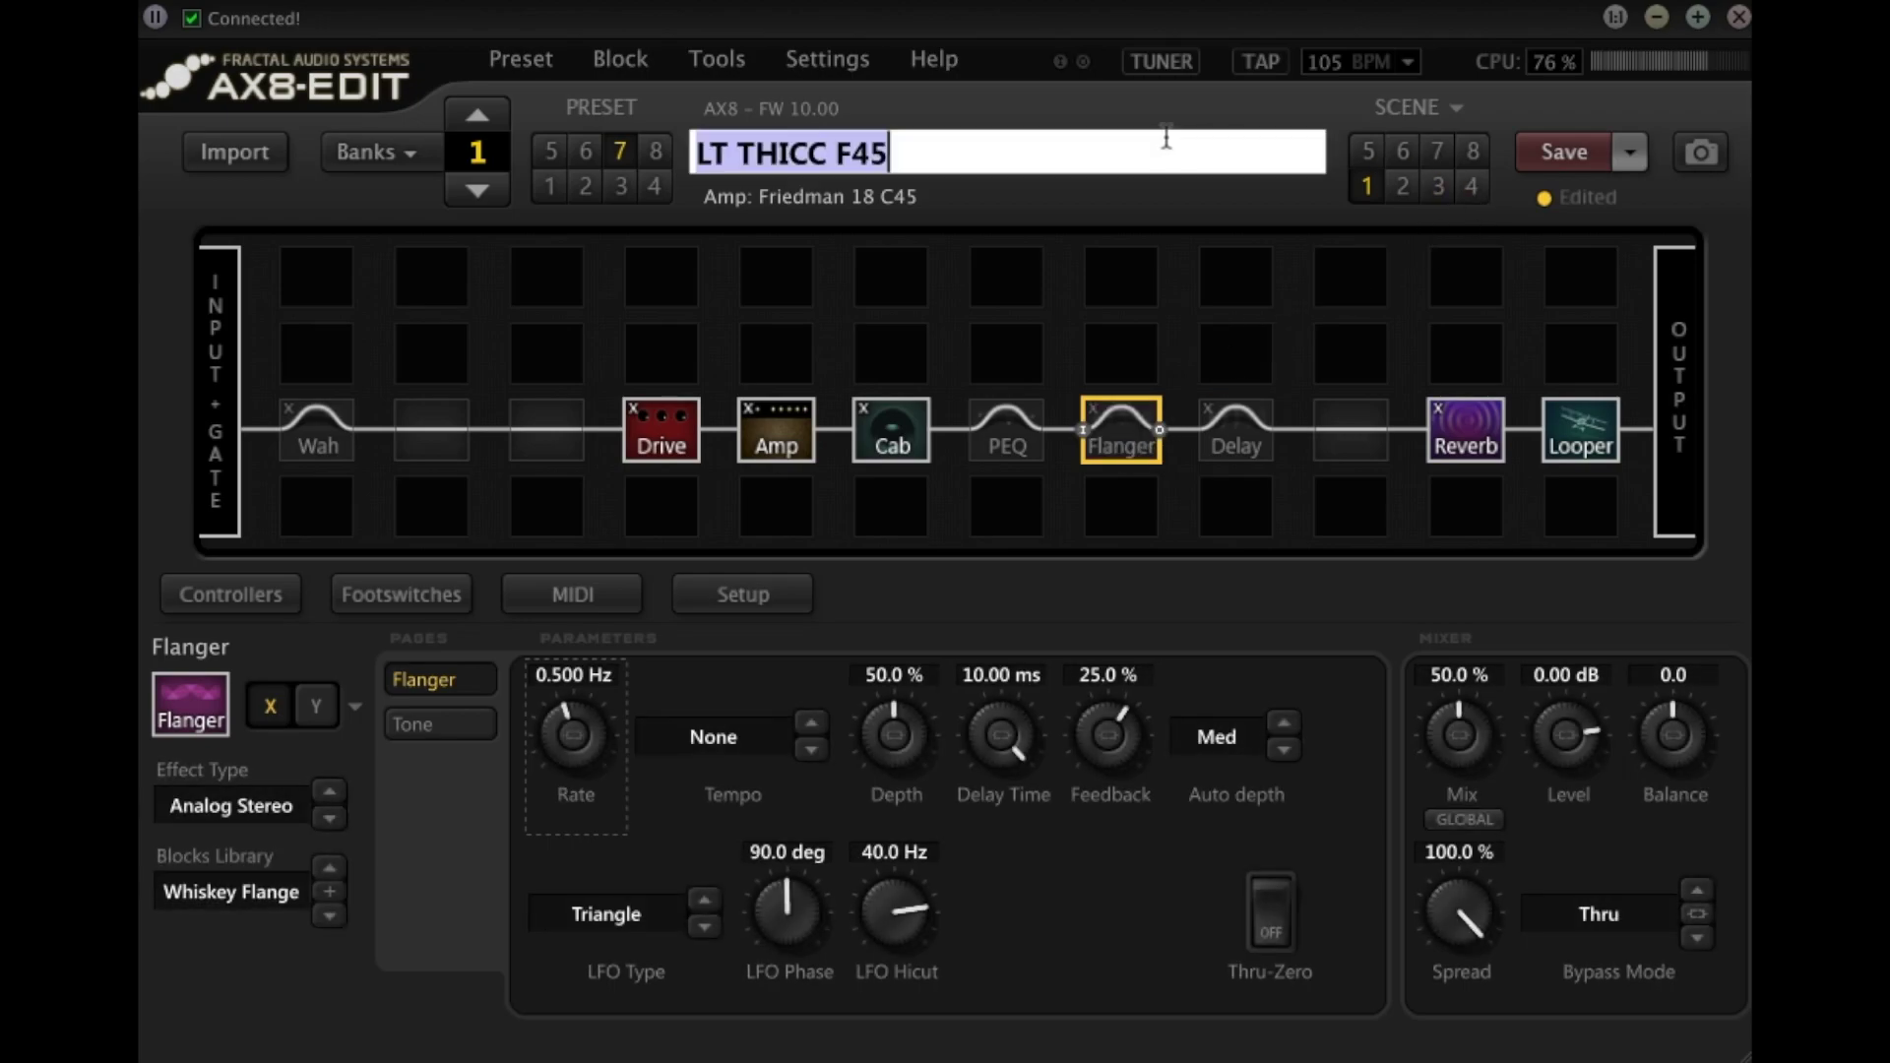
click(1160, 143)
text(B)
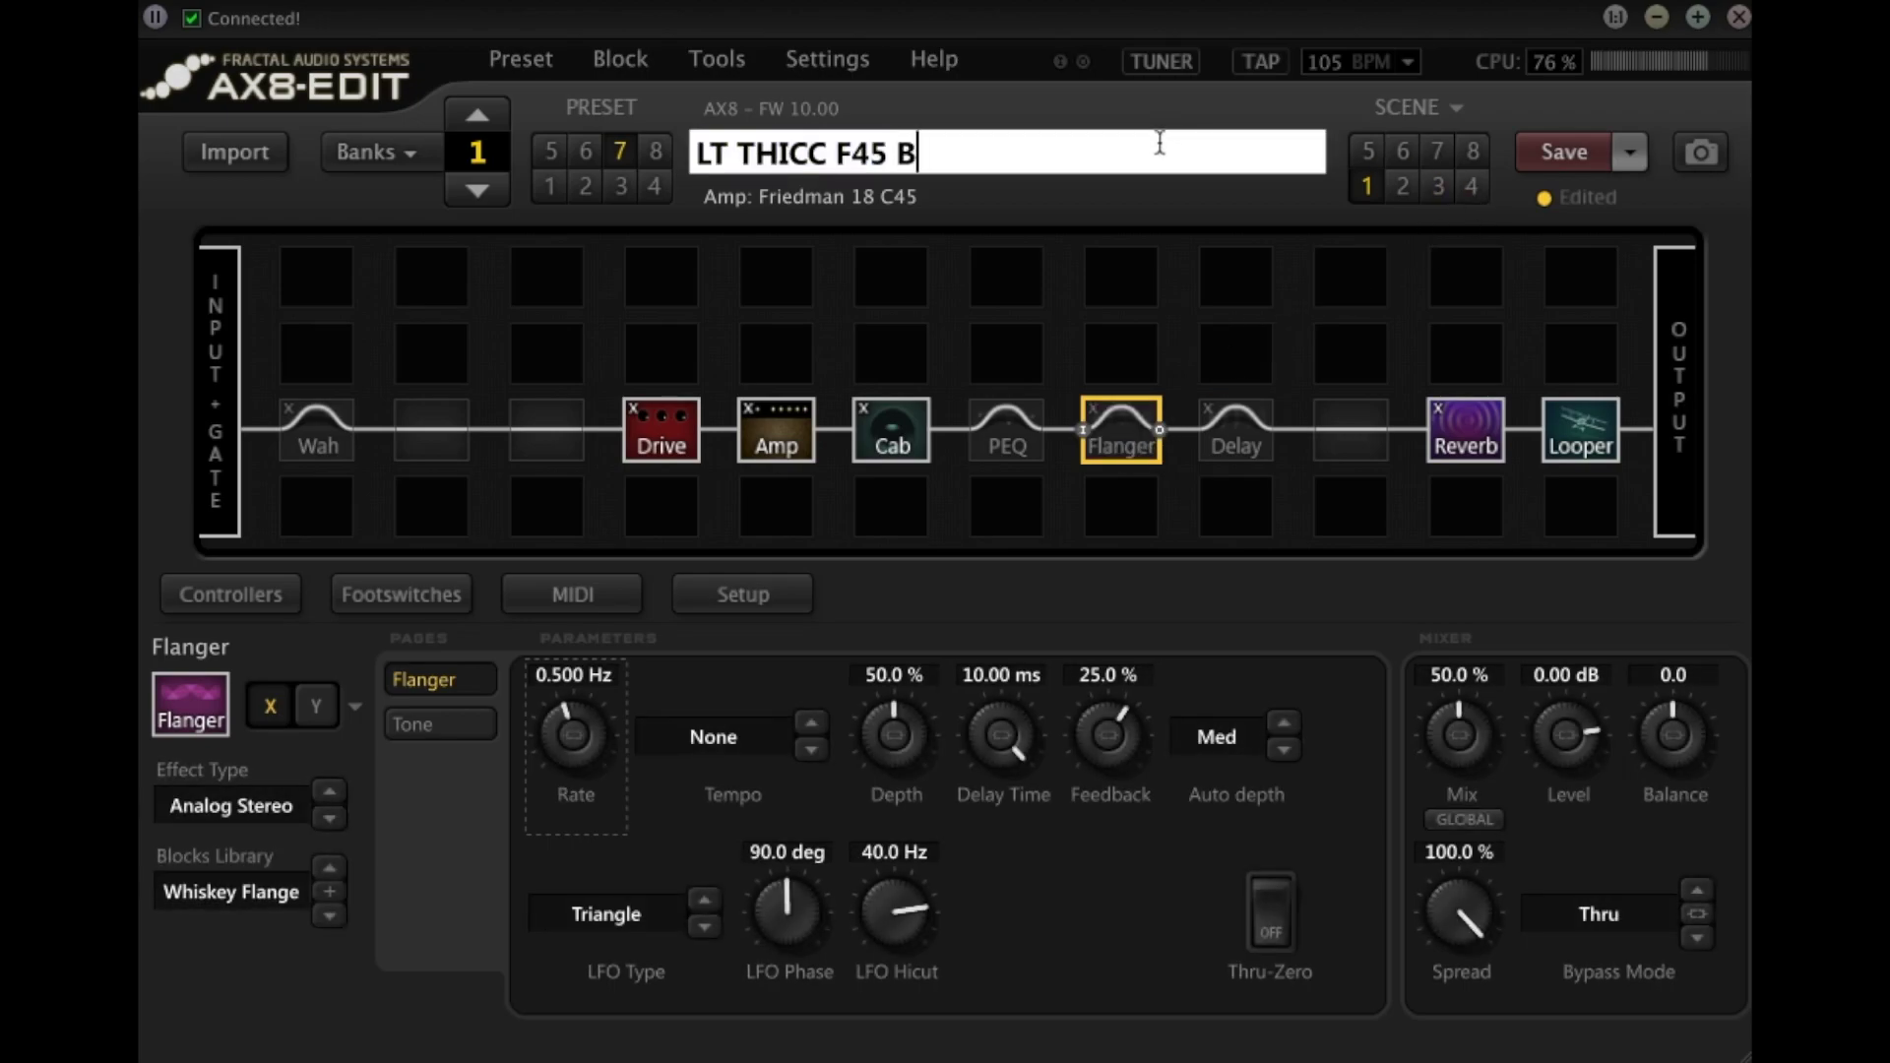
key(Return)
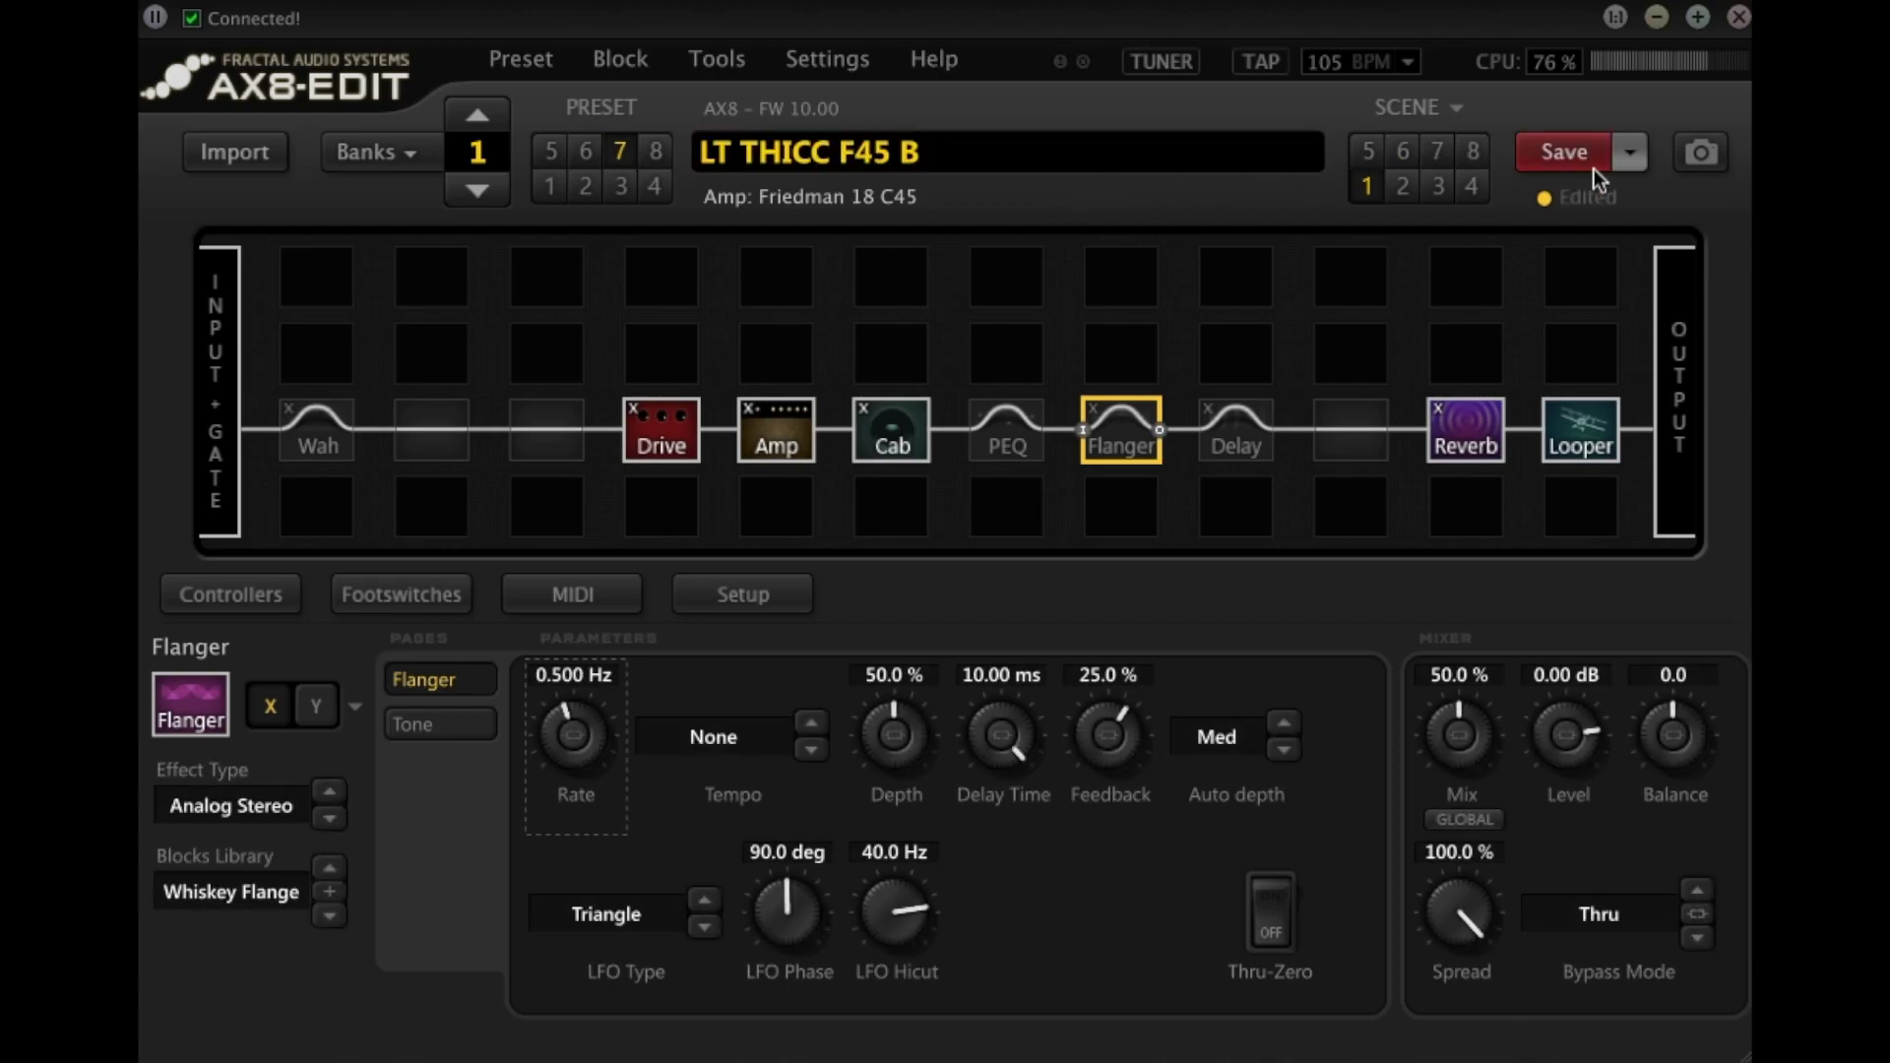
click(1558, 163)
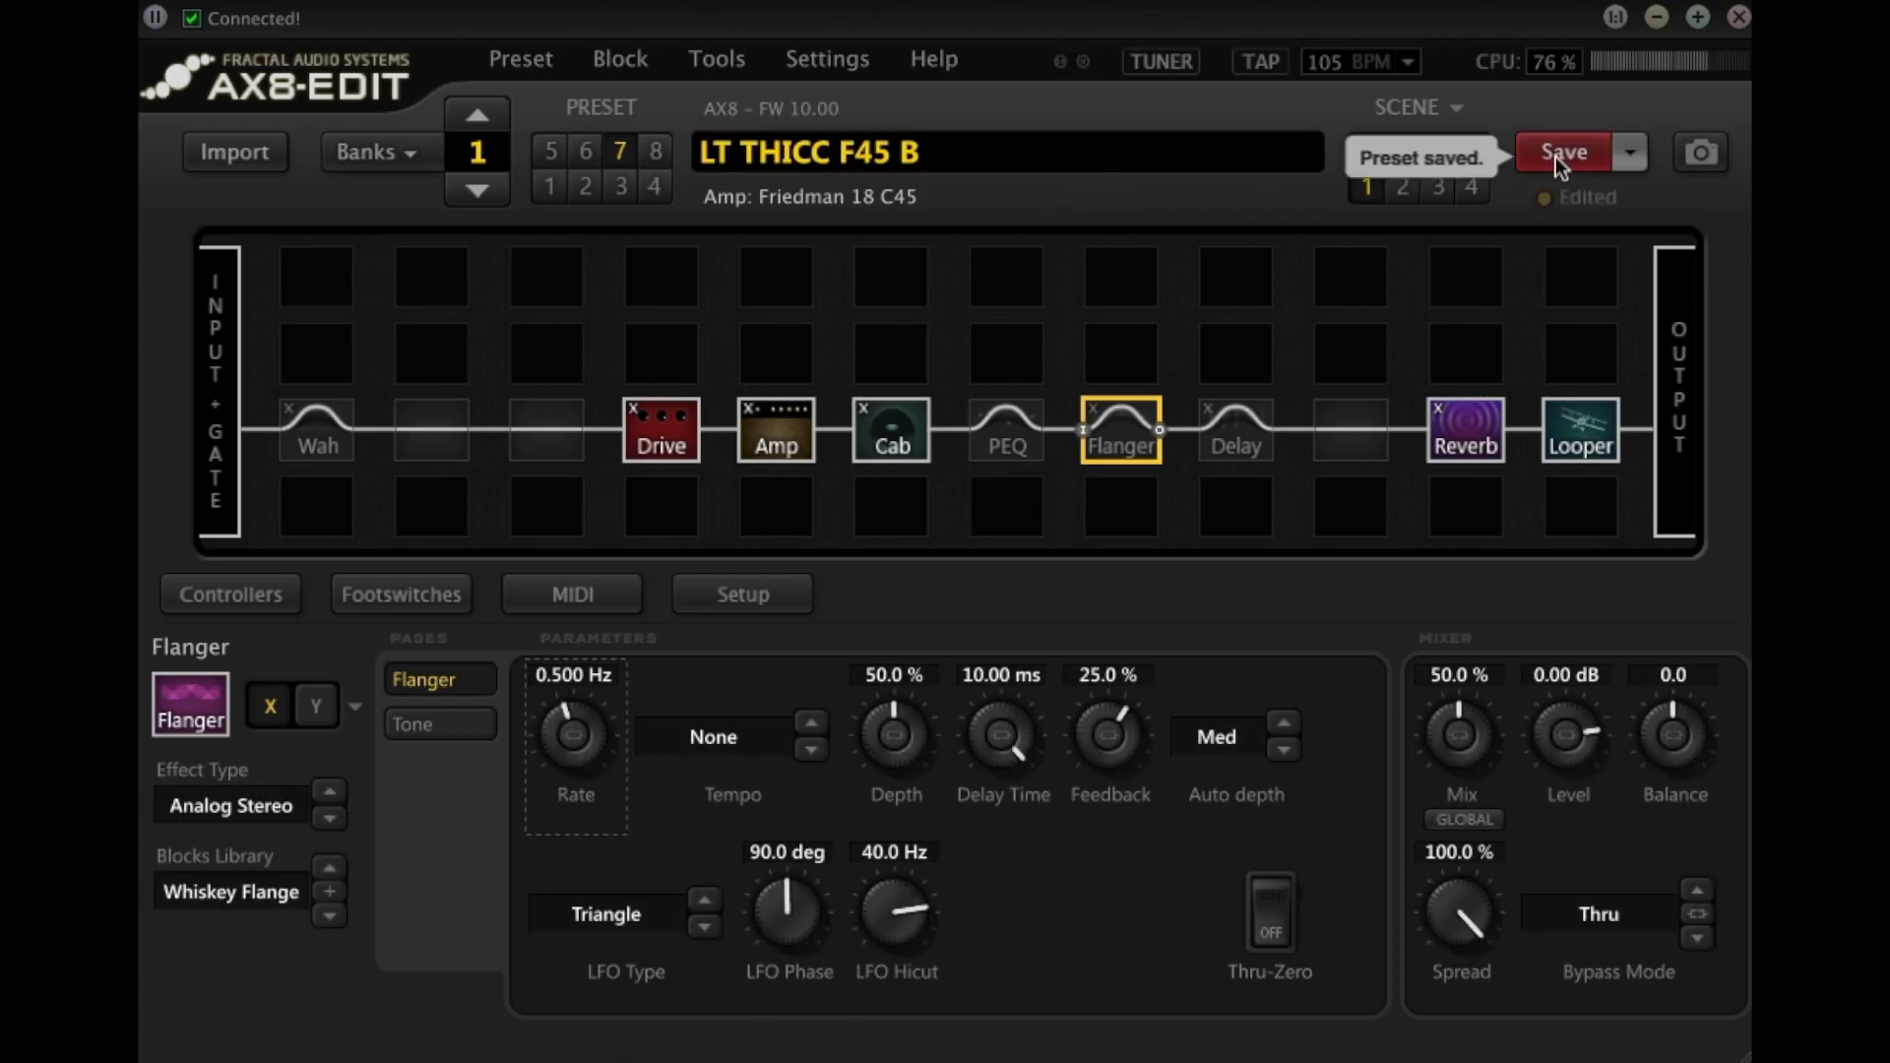
Bypass the Flanger in scene 4, save the preset again, and end on scene 3.
click(1405, 192)
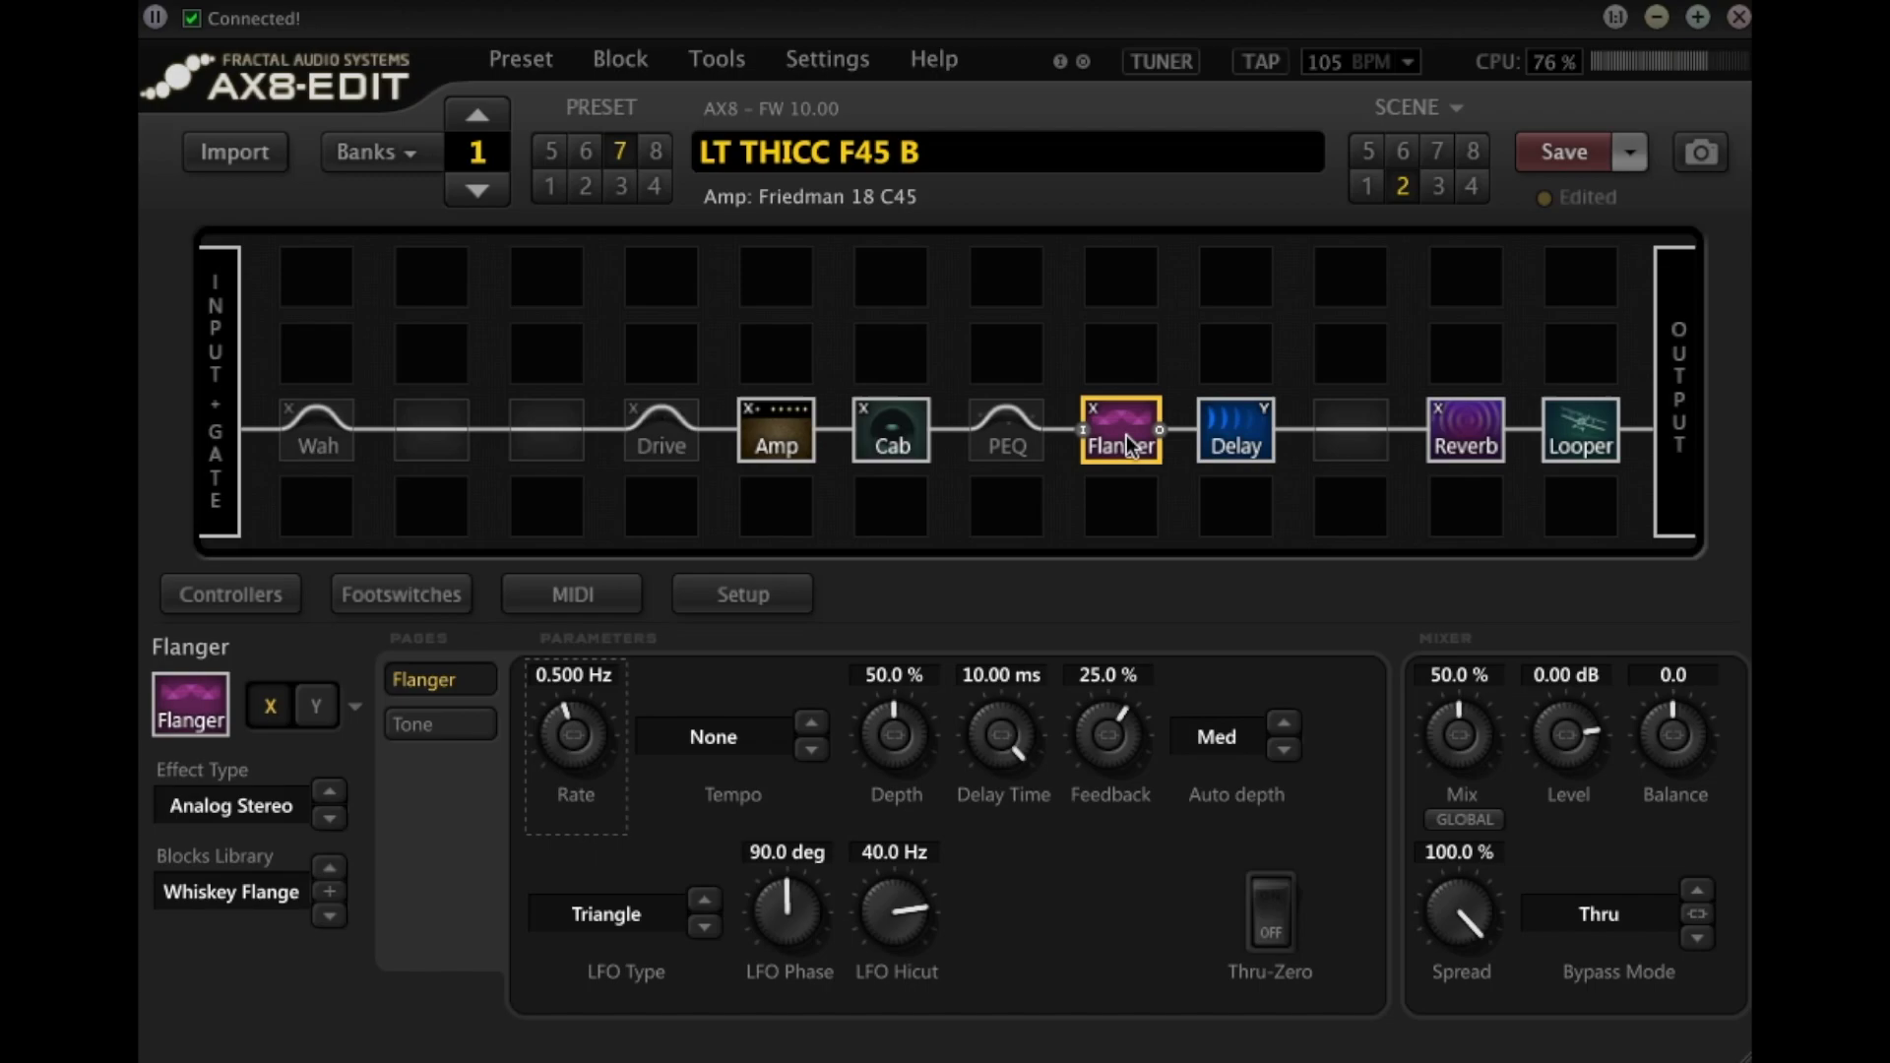
click(1565, 155)
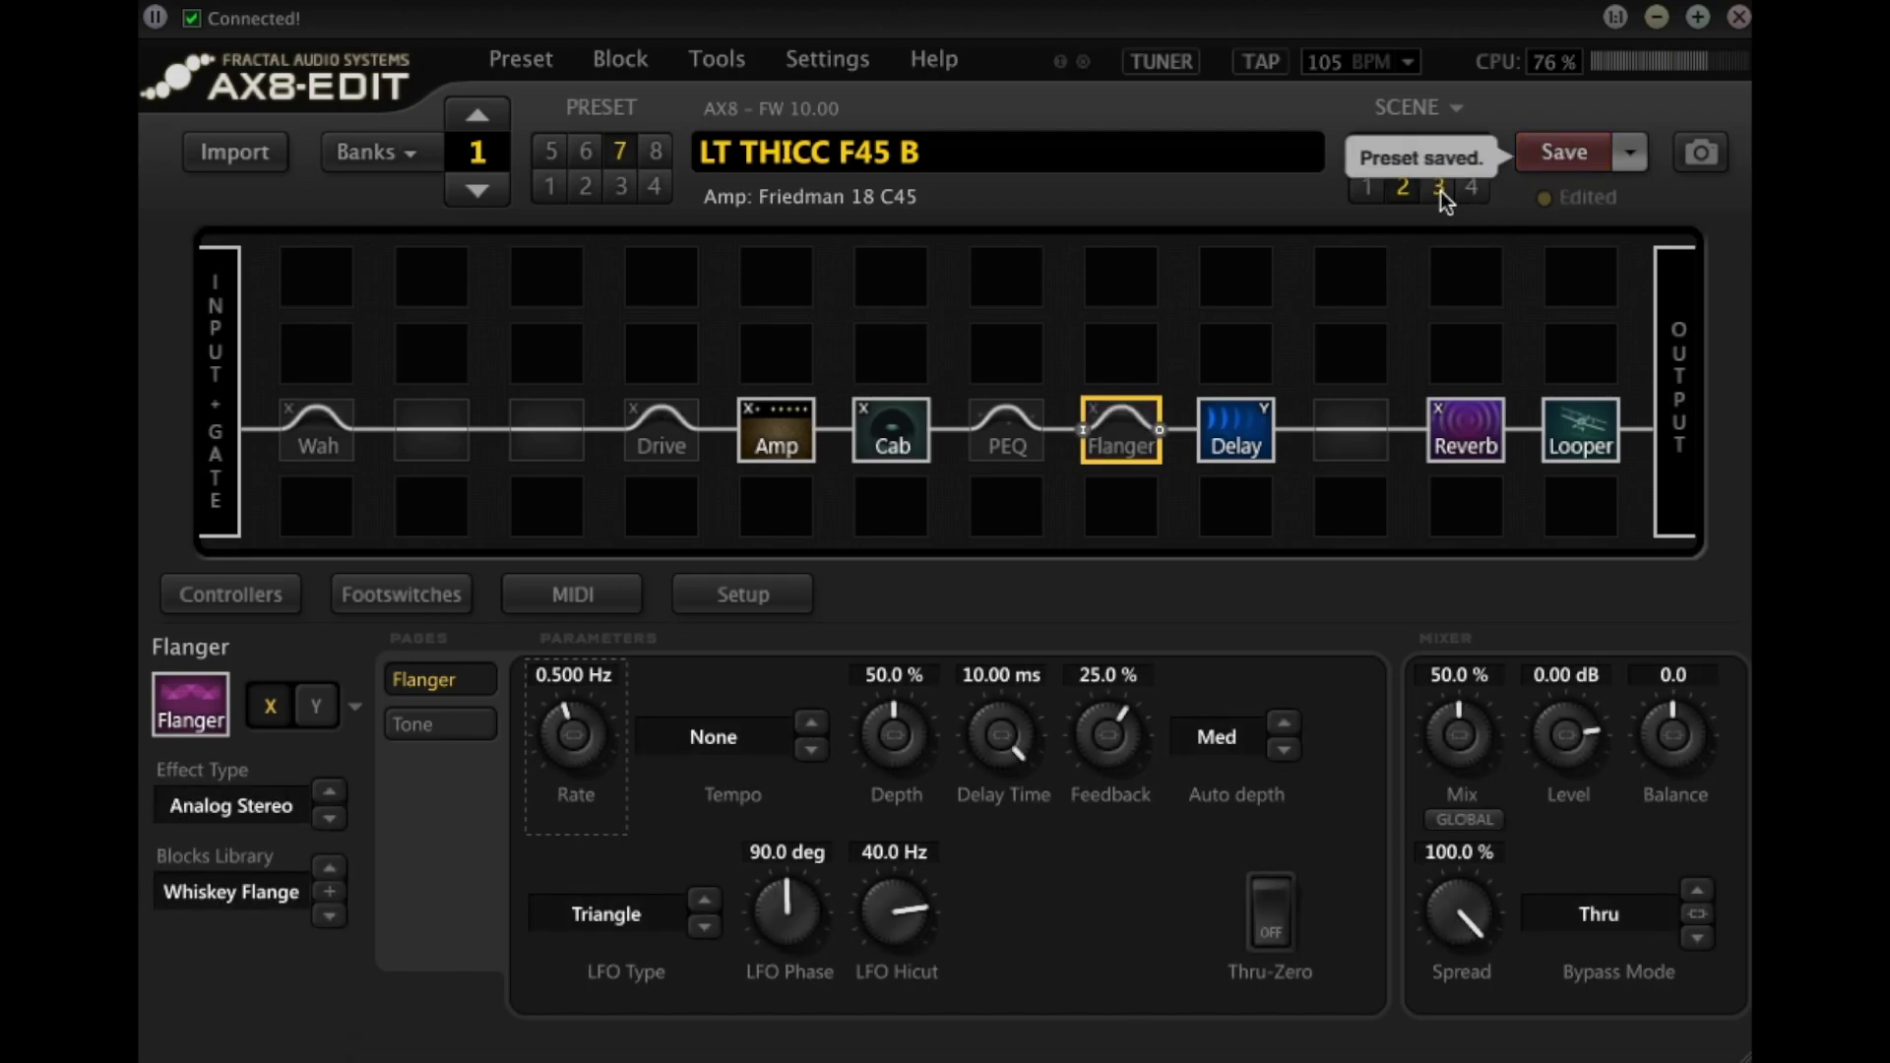
click(1439, 187)
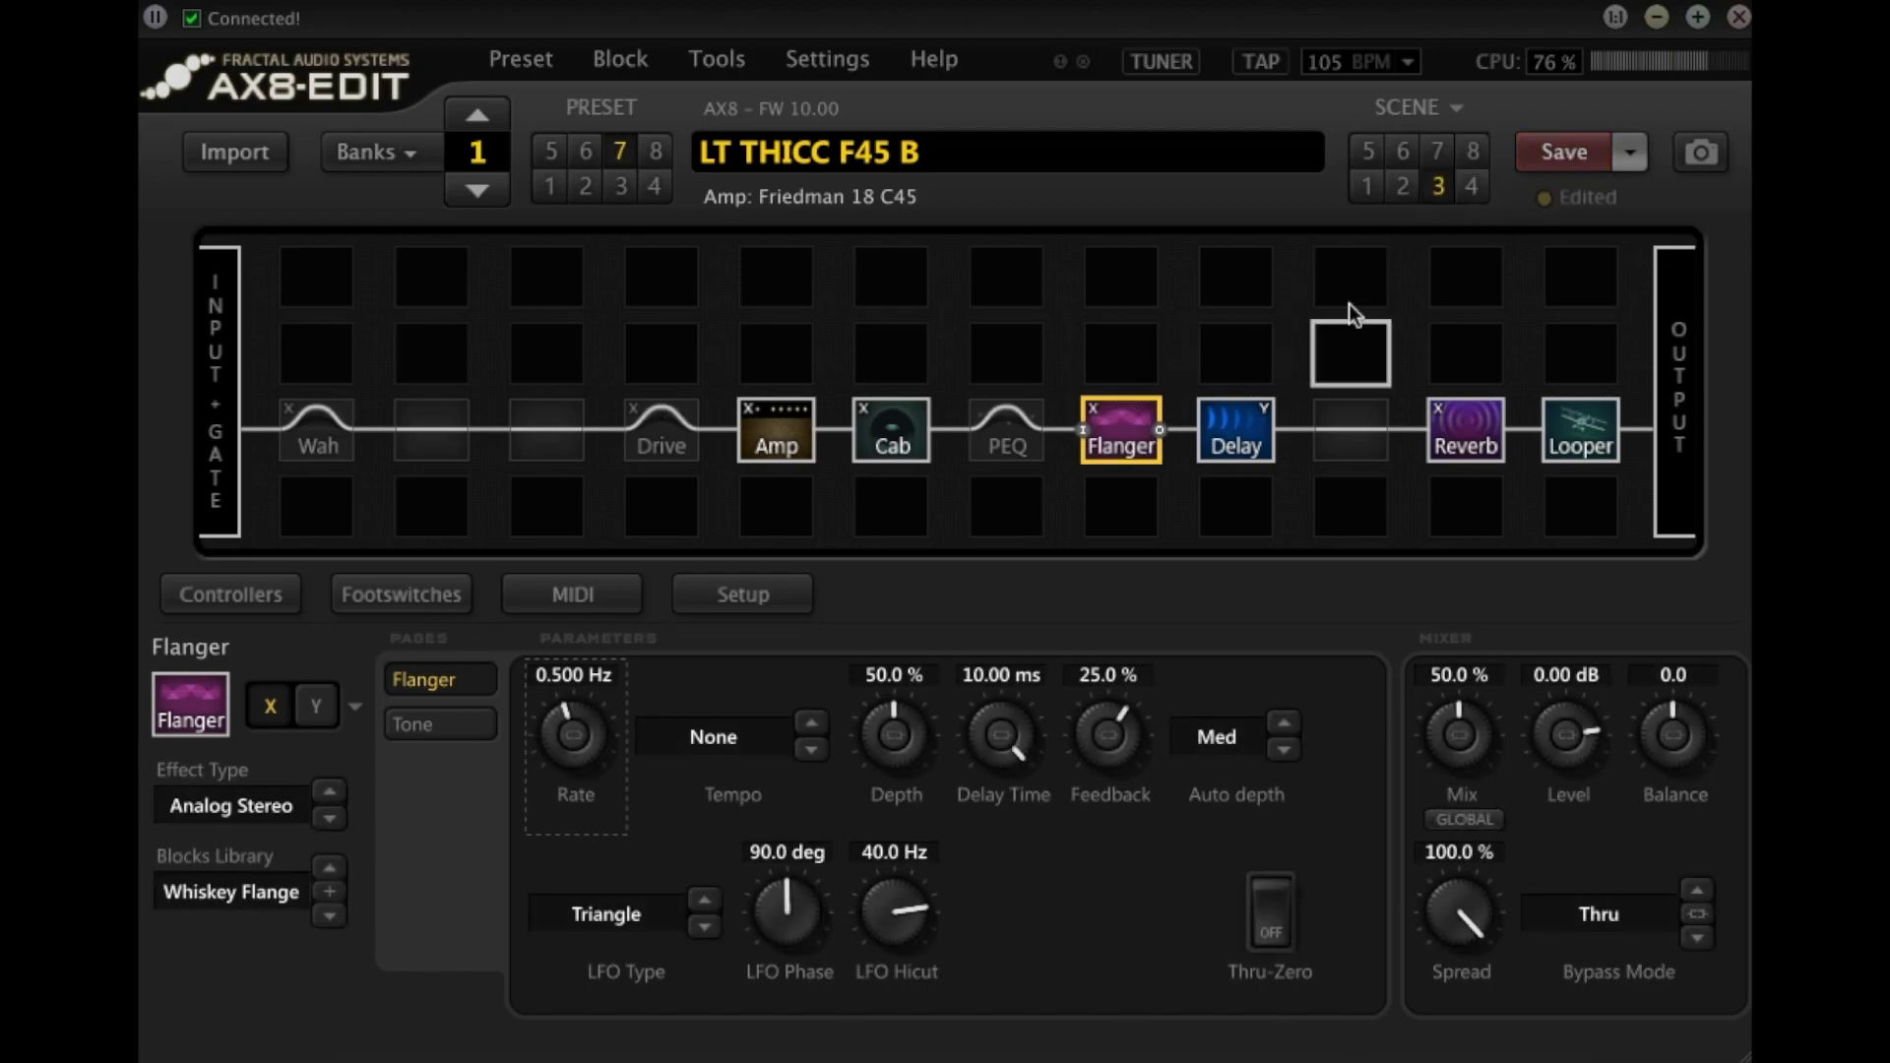
click(1467, 195)
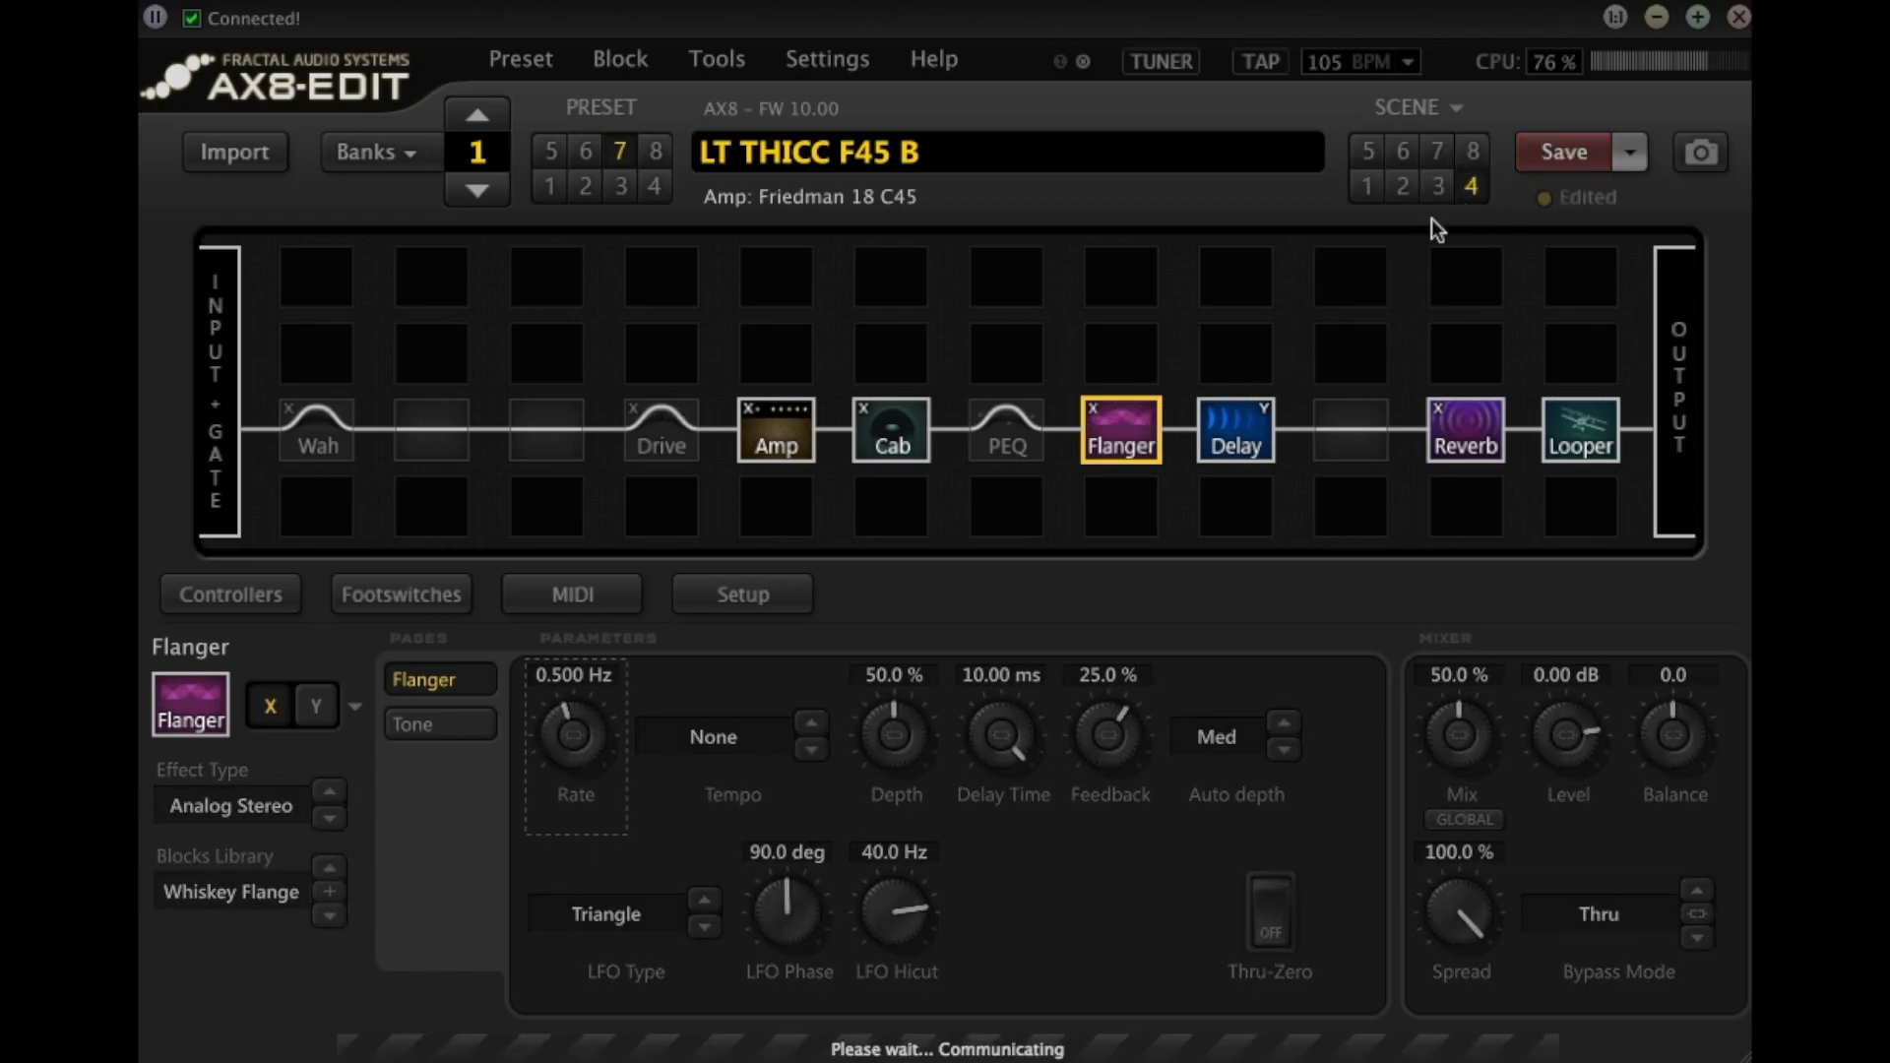
click(1129, 451)
click(1561, 160)
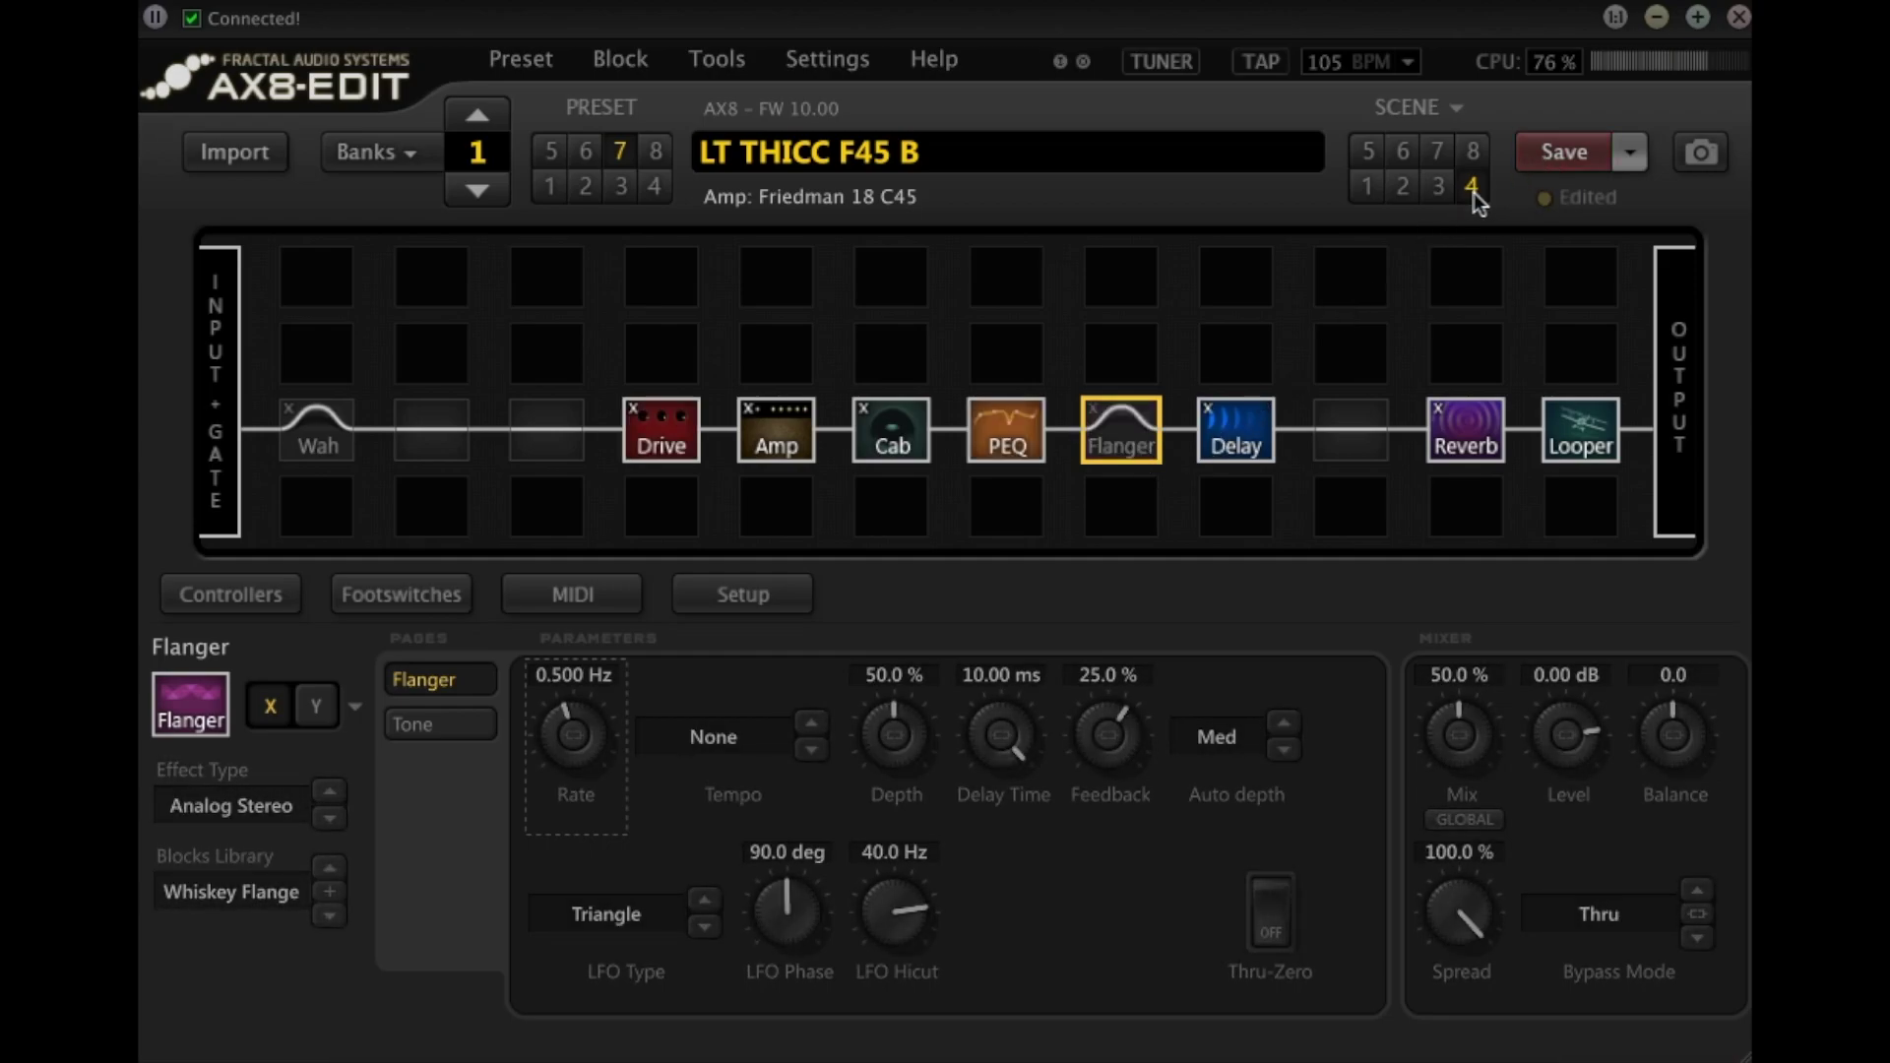
click(1403, 192)
click(1440, 189)
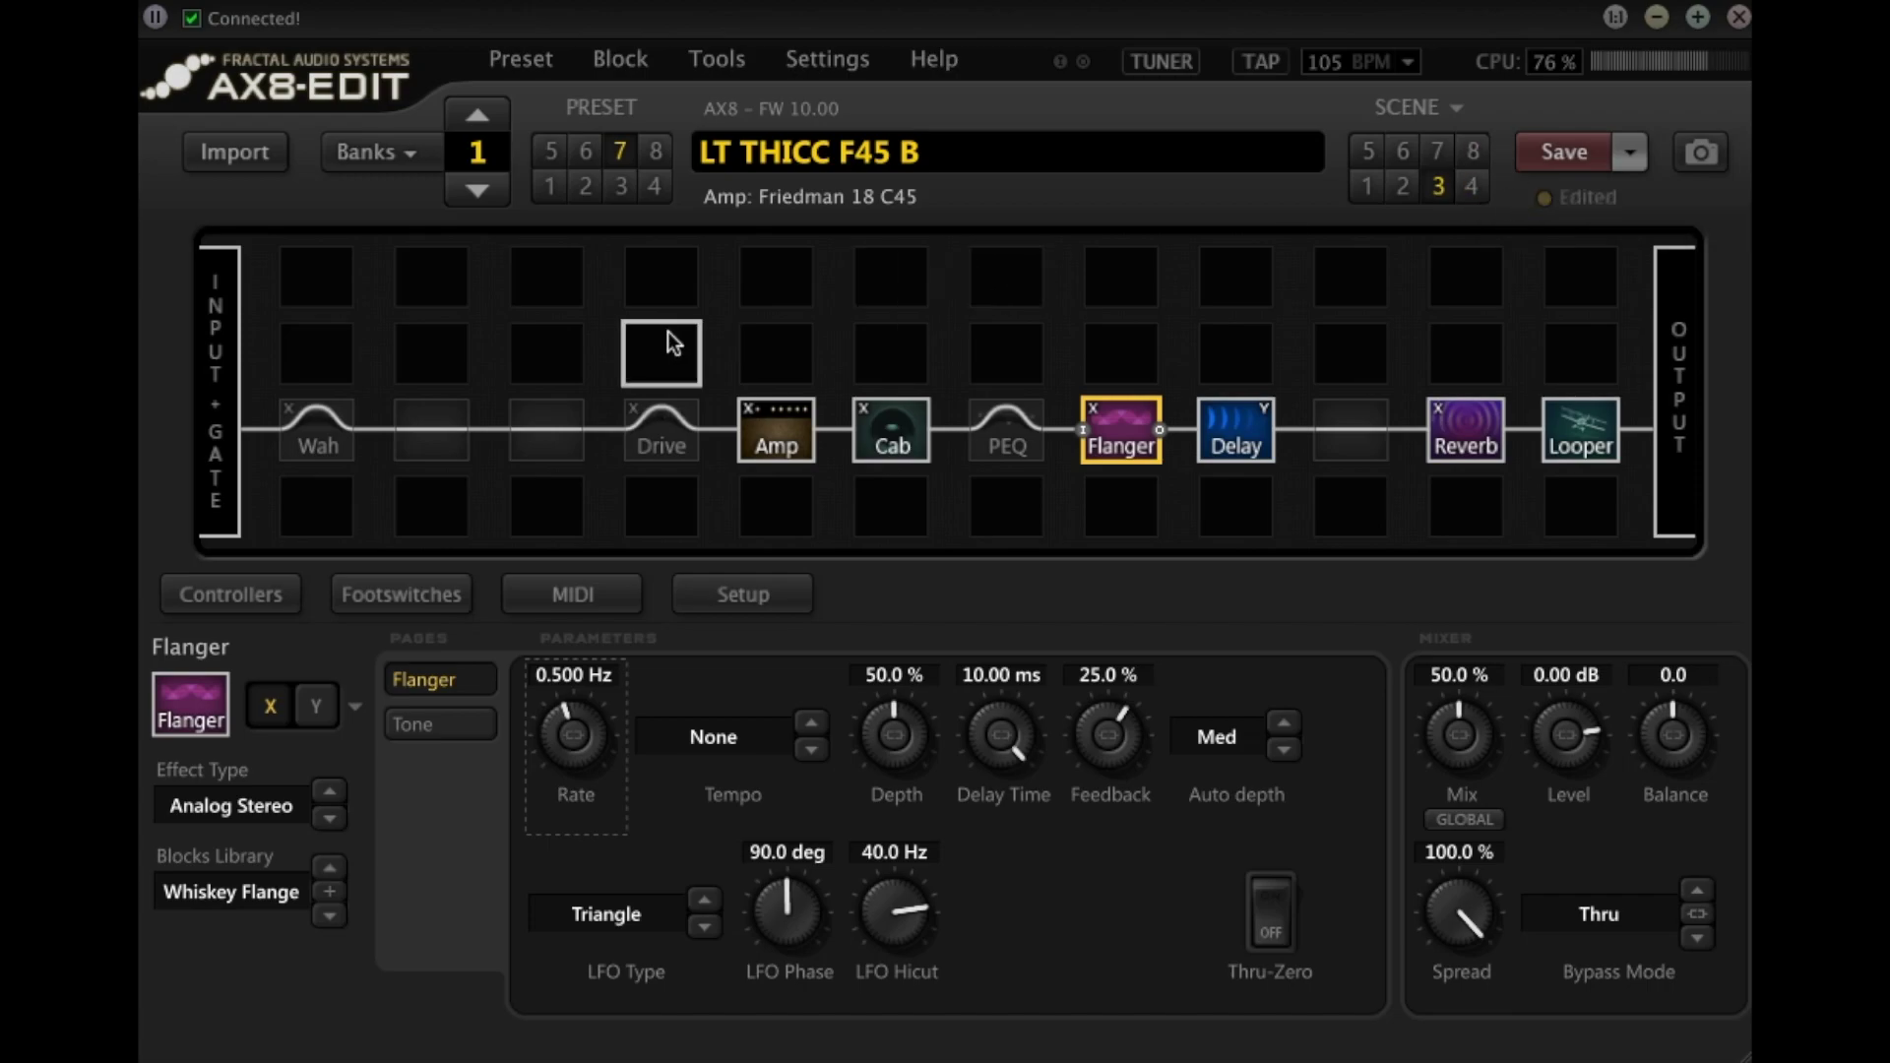
Load preset 6, the original LT THICC F45, and check scene 3 with Rotary and Delay on.
click(588, 157)
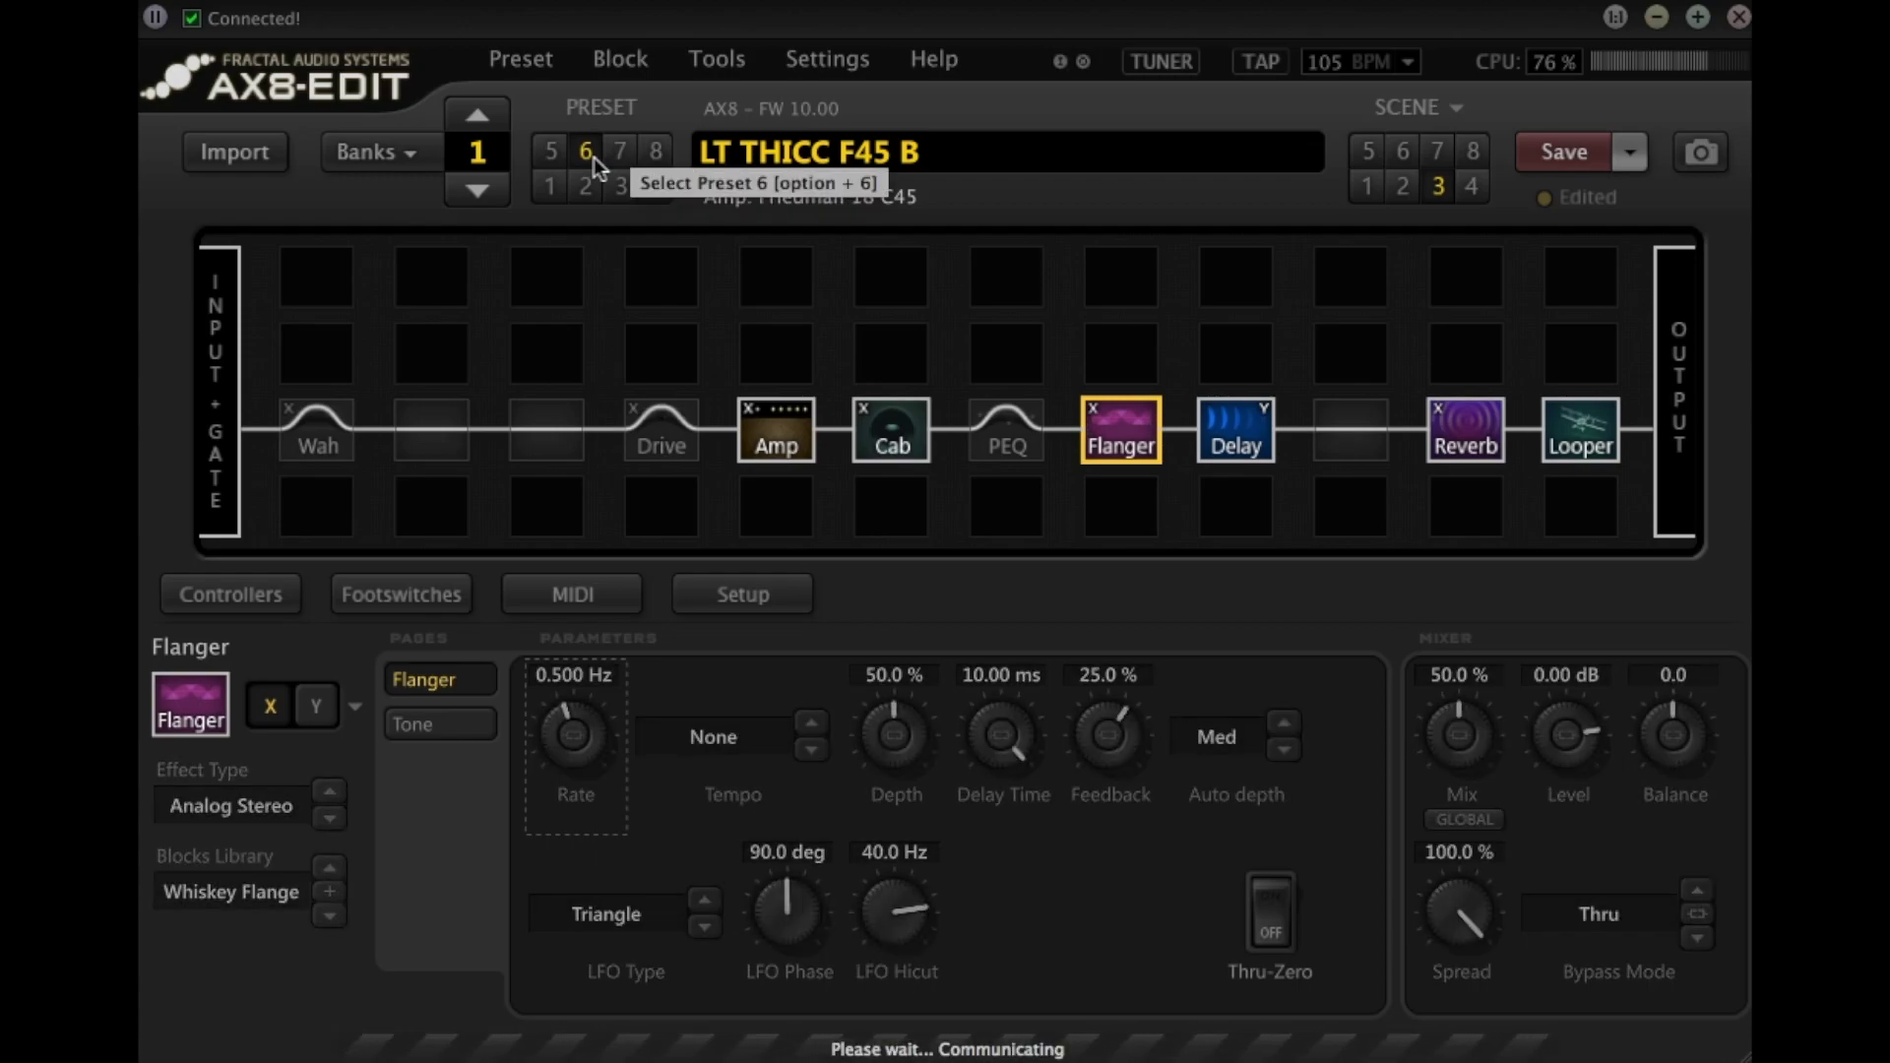
click(1439, 189)
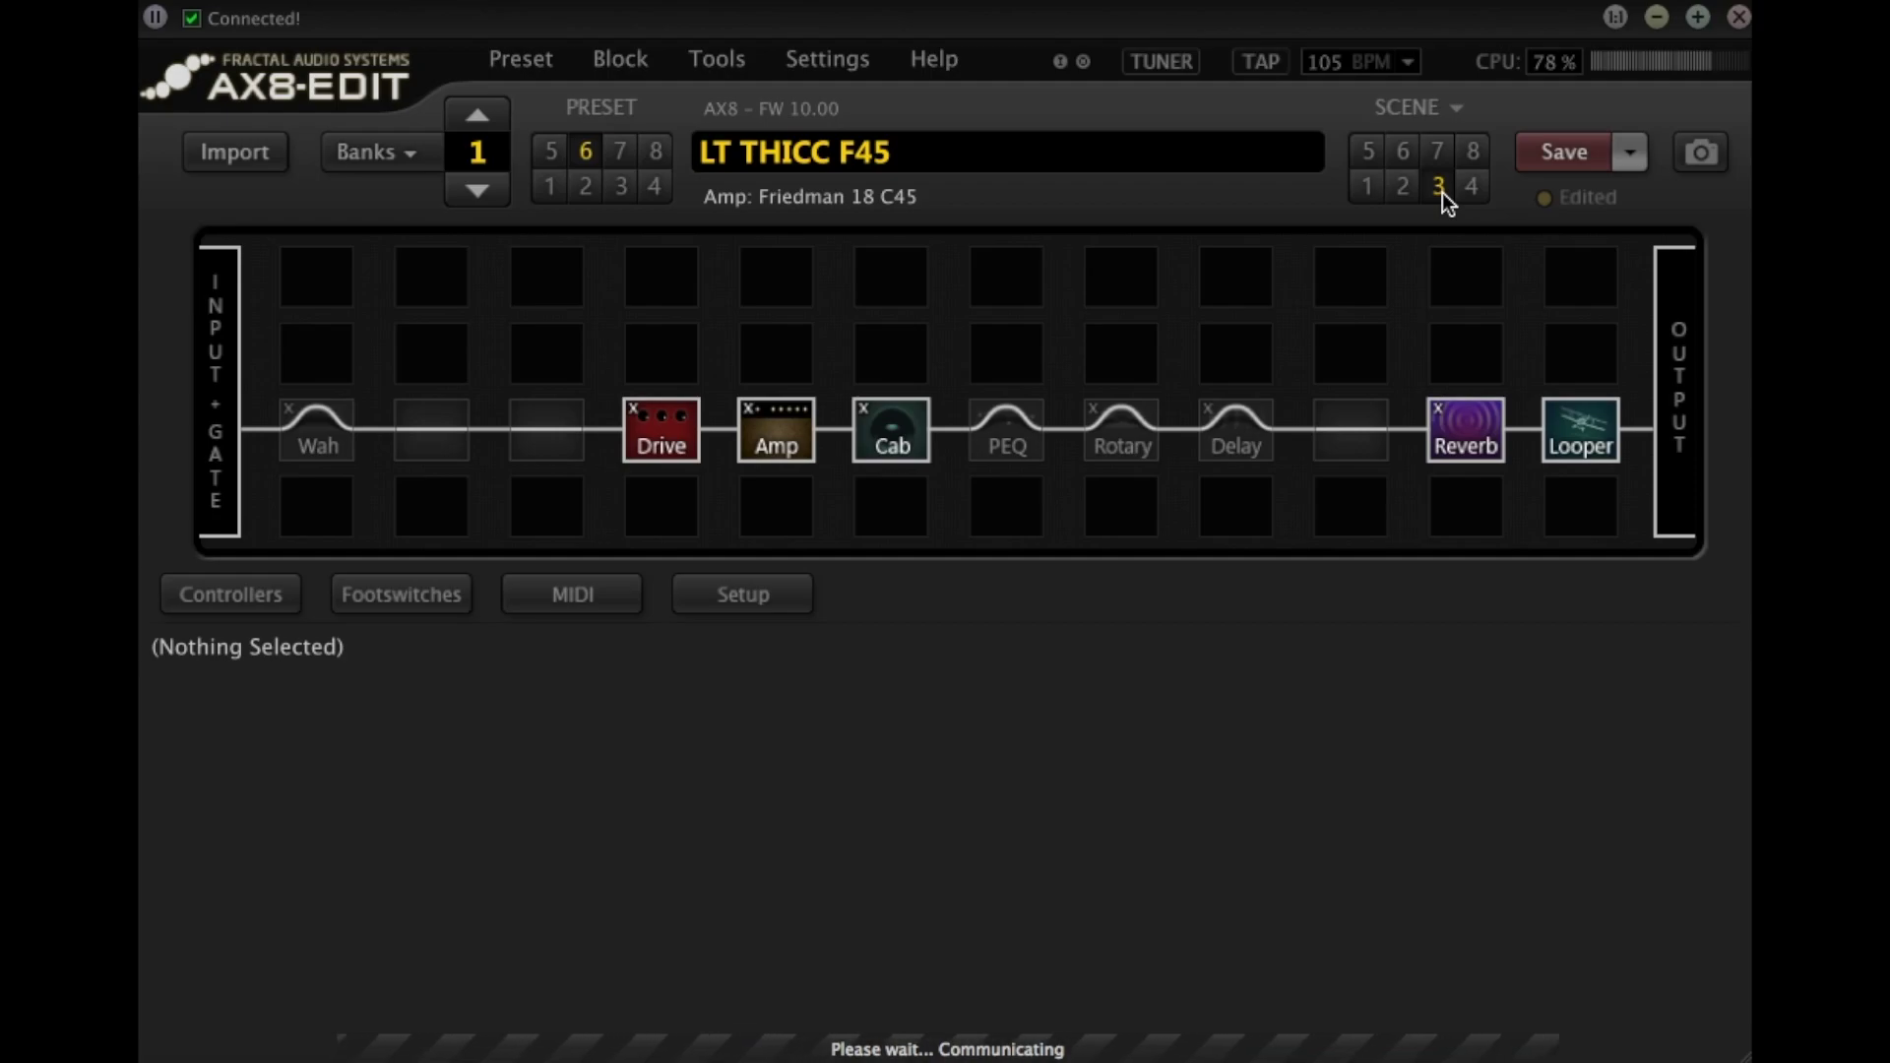
click(591, 158)
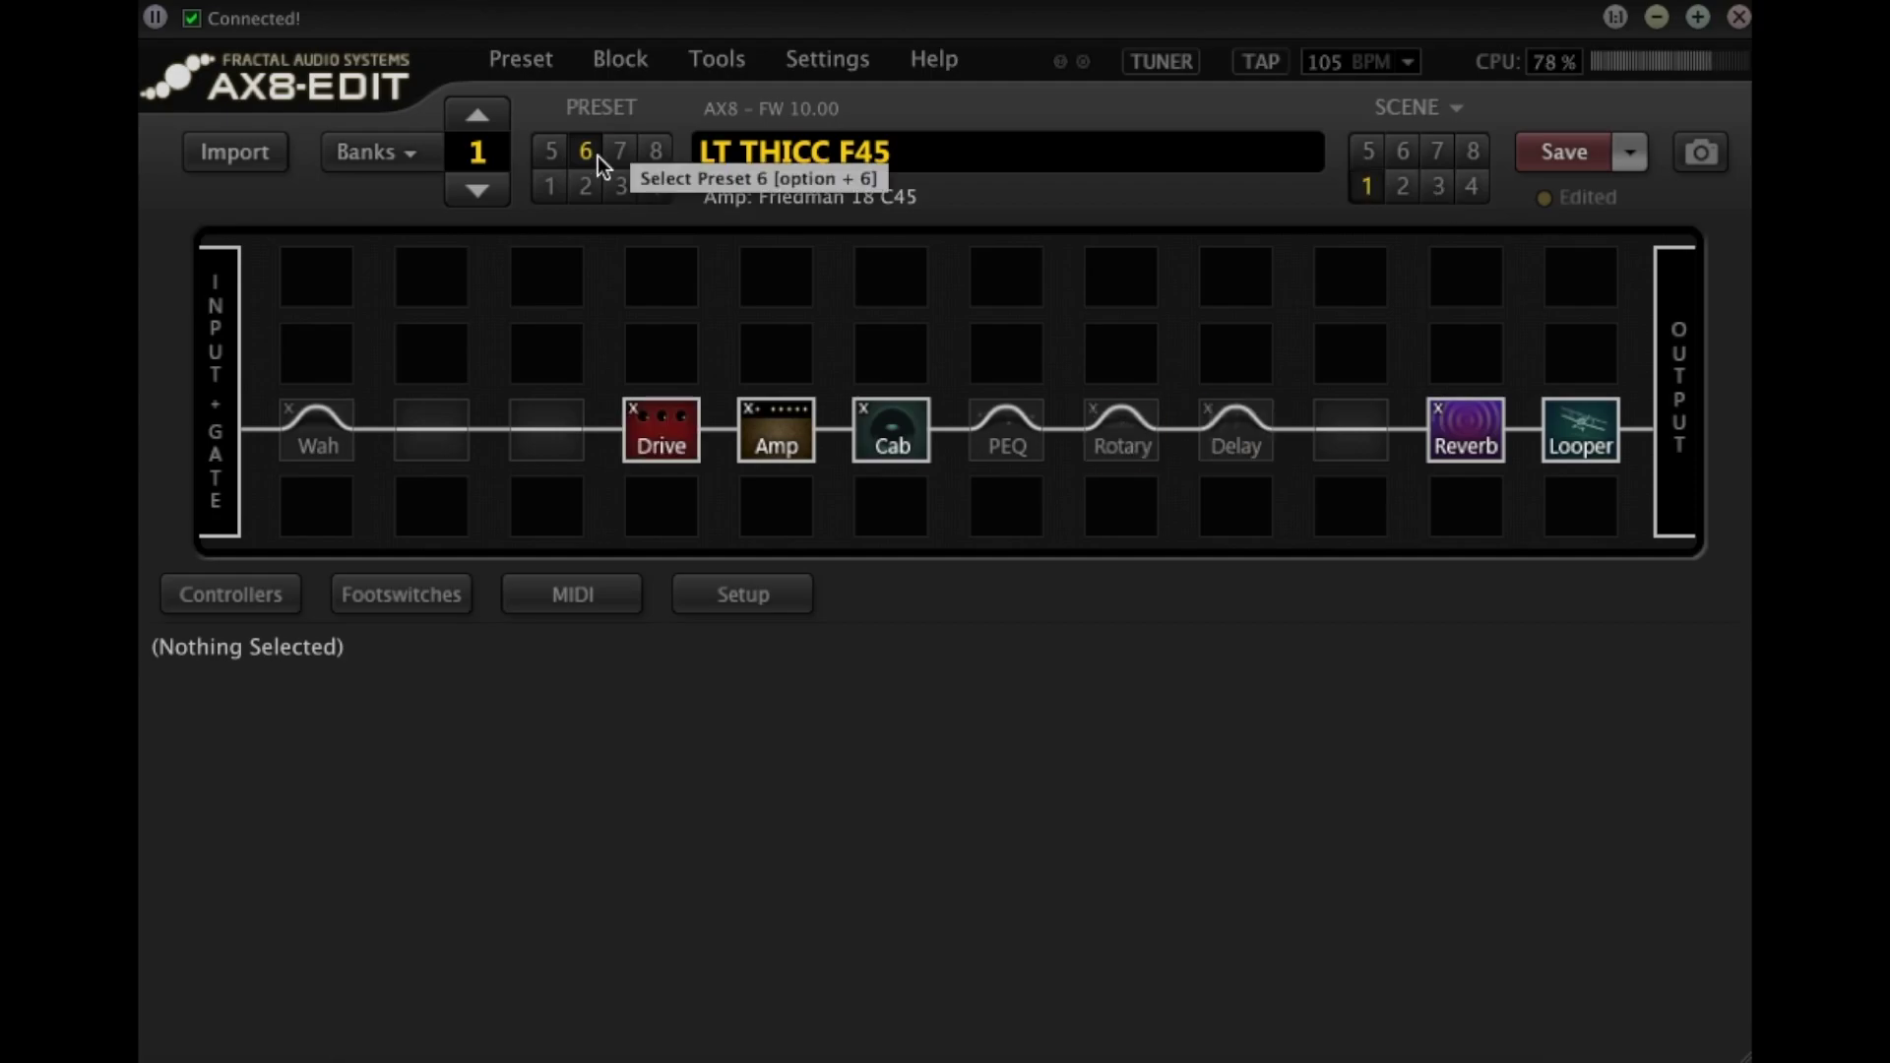
click(1438, 188)
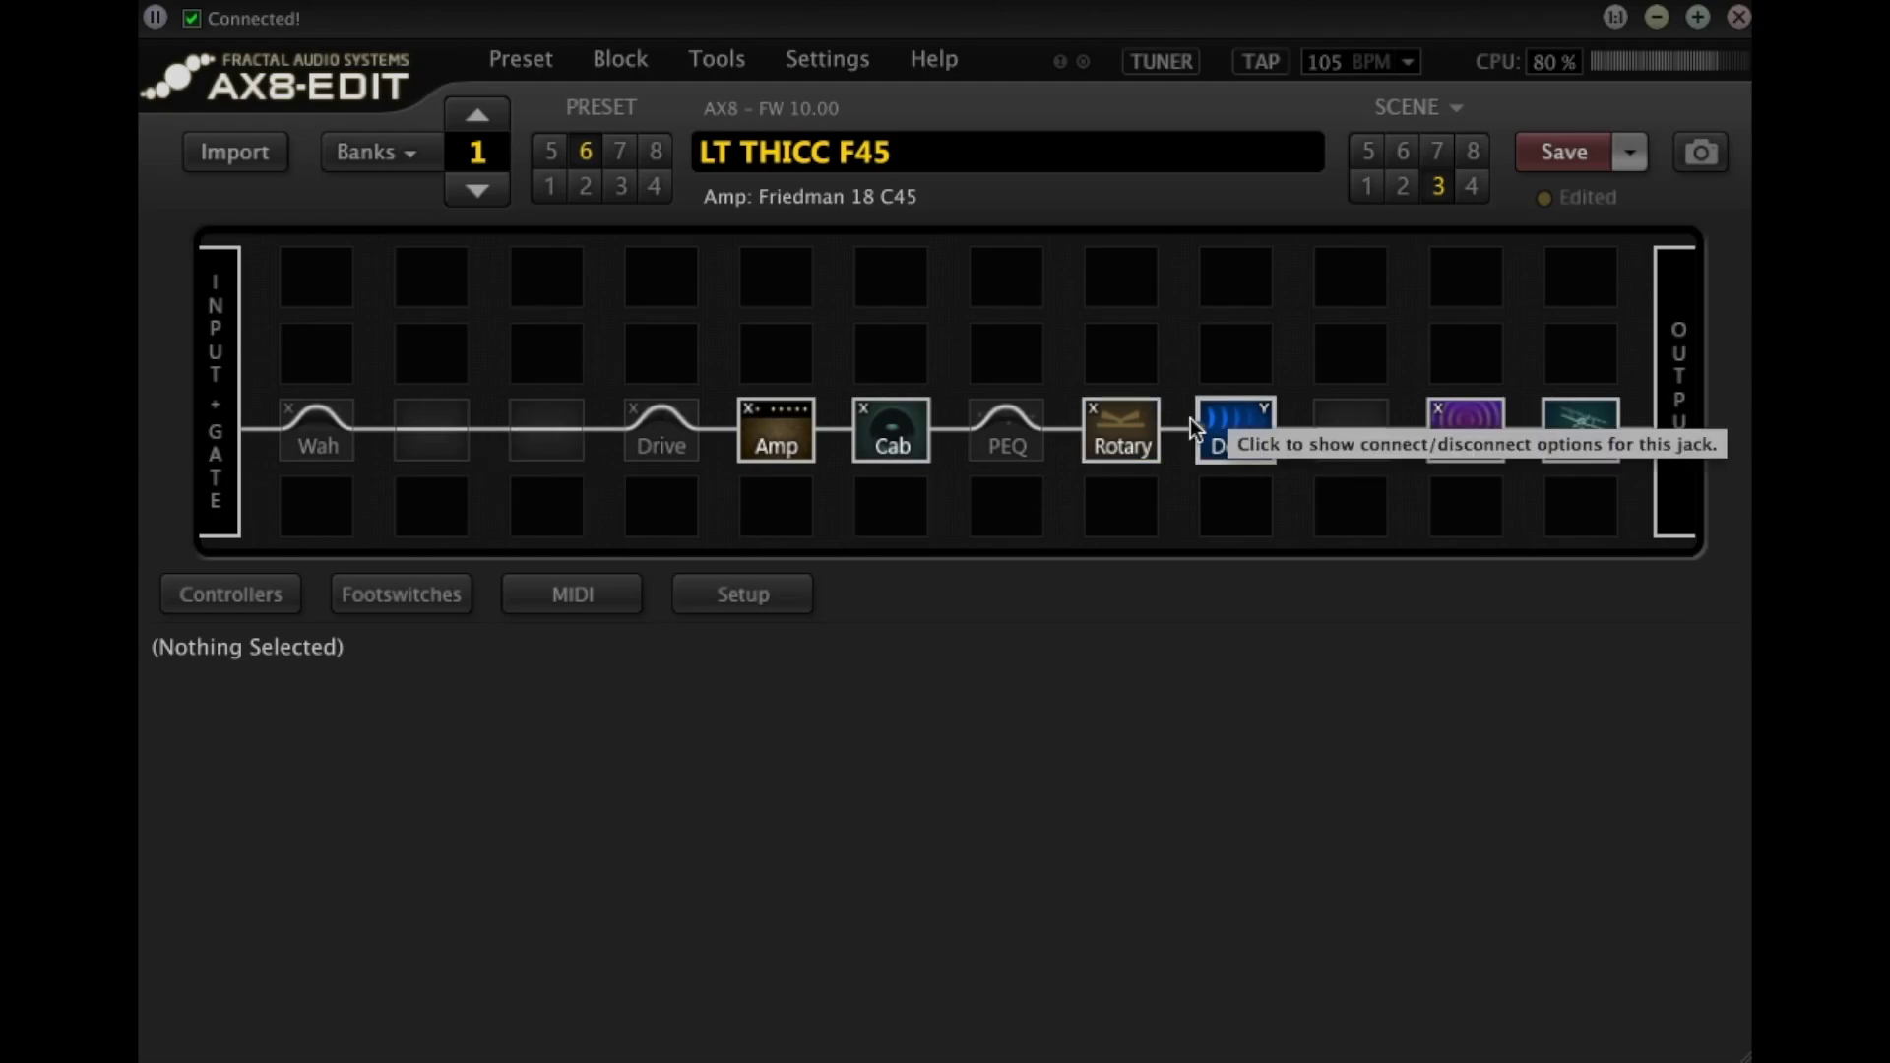
click(428, 161)
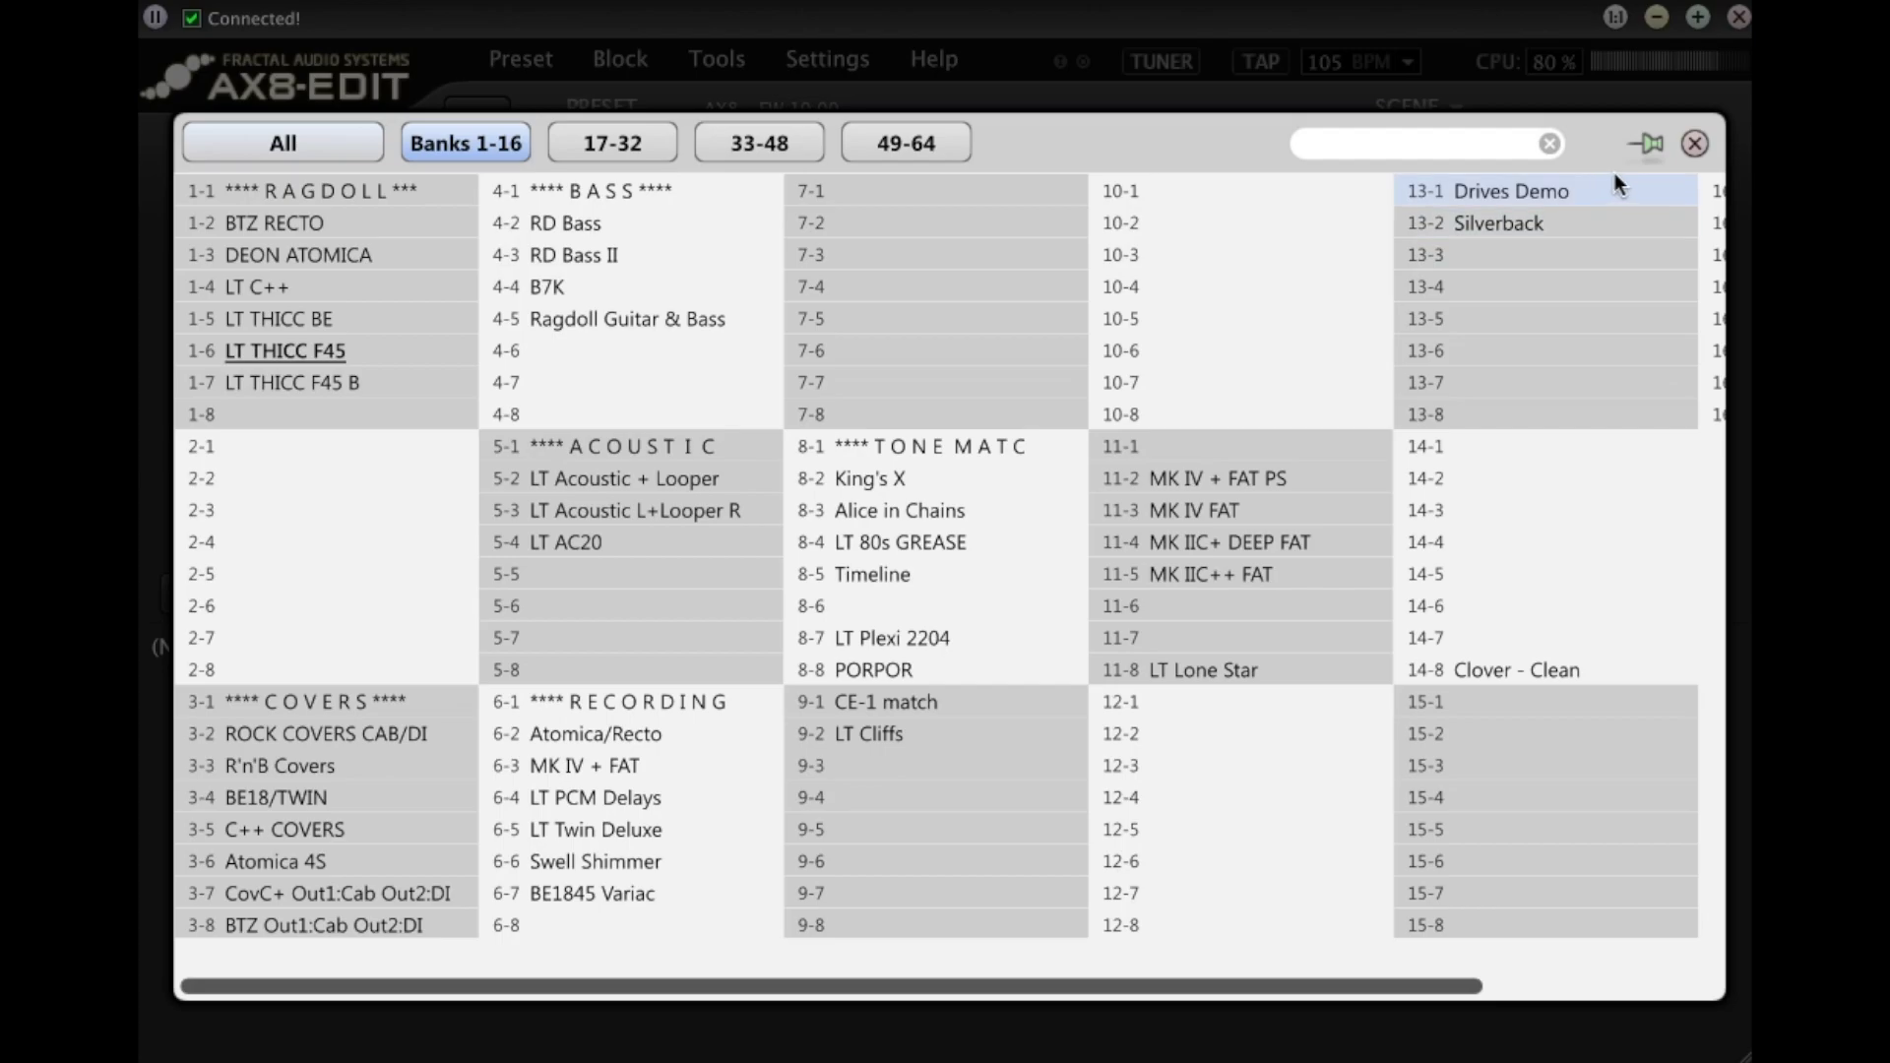
click(1694, 143)
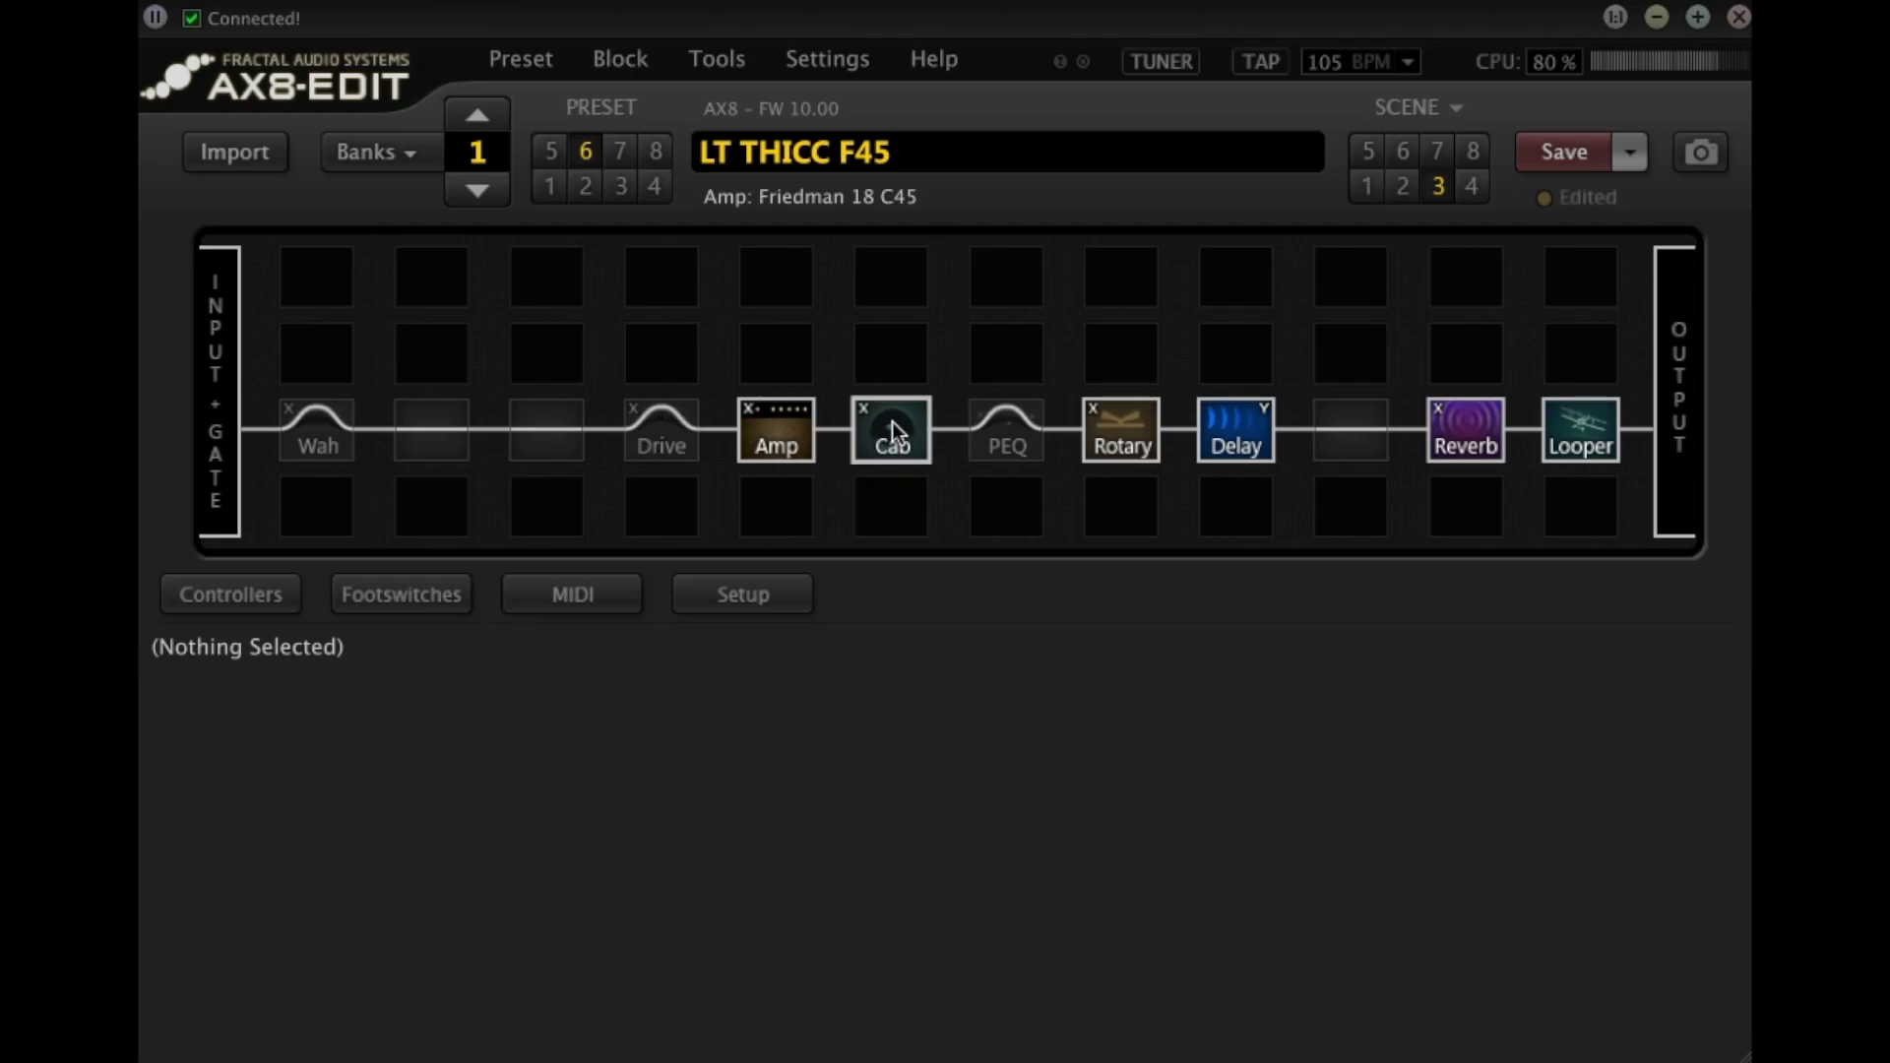
click(536, 61)
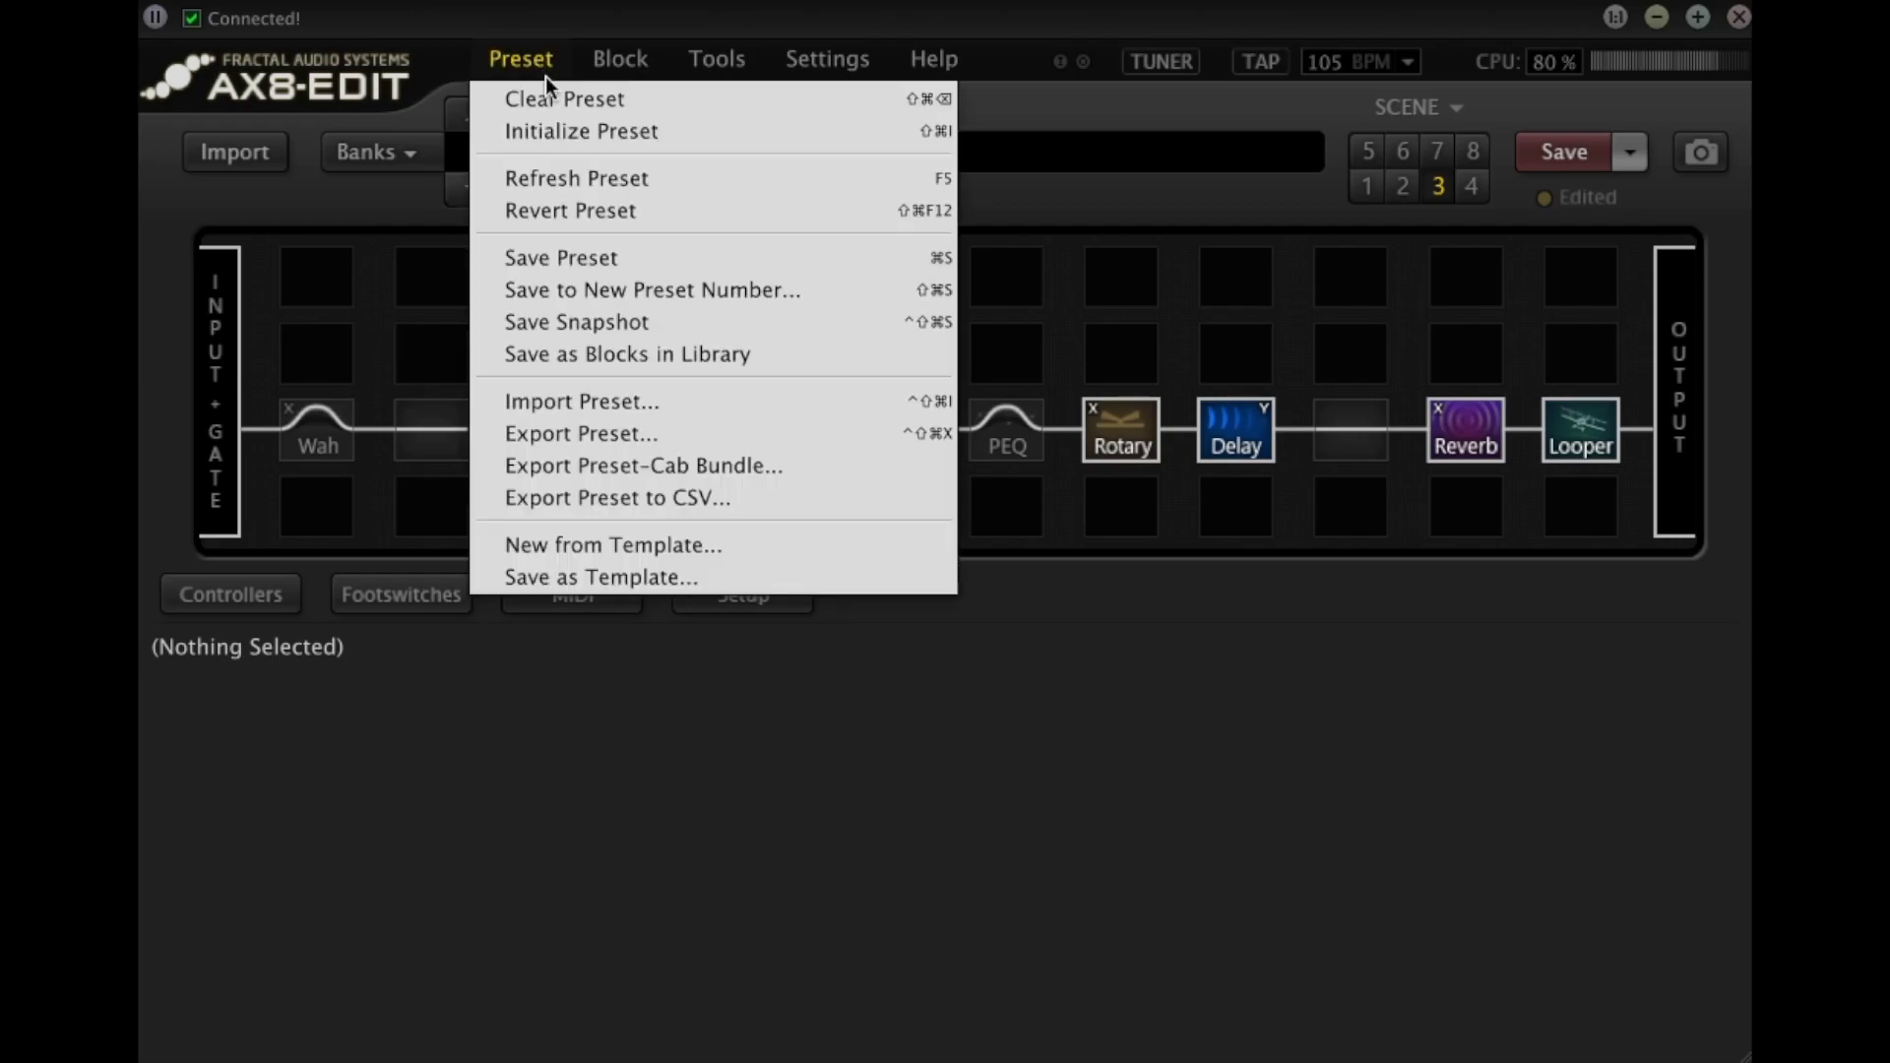
click(735, 858)
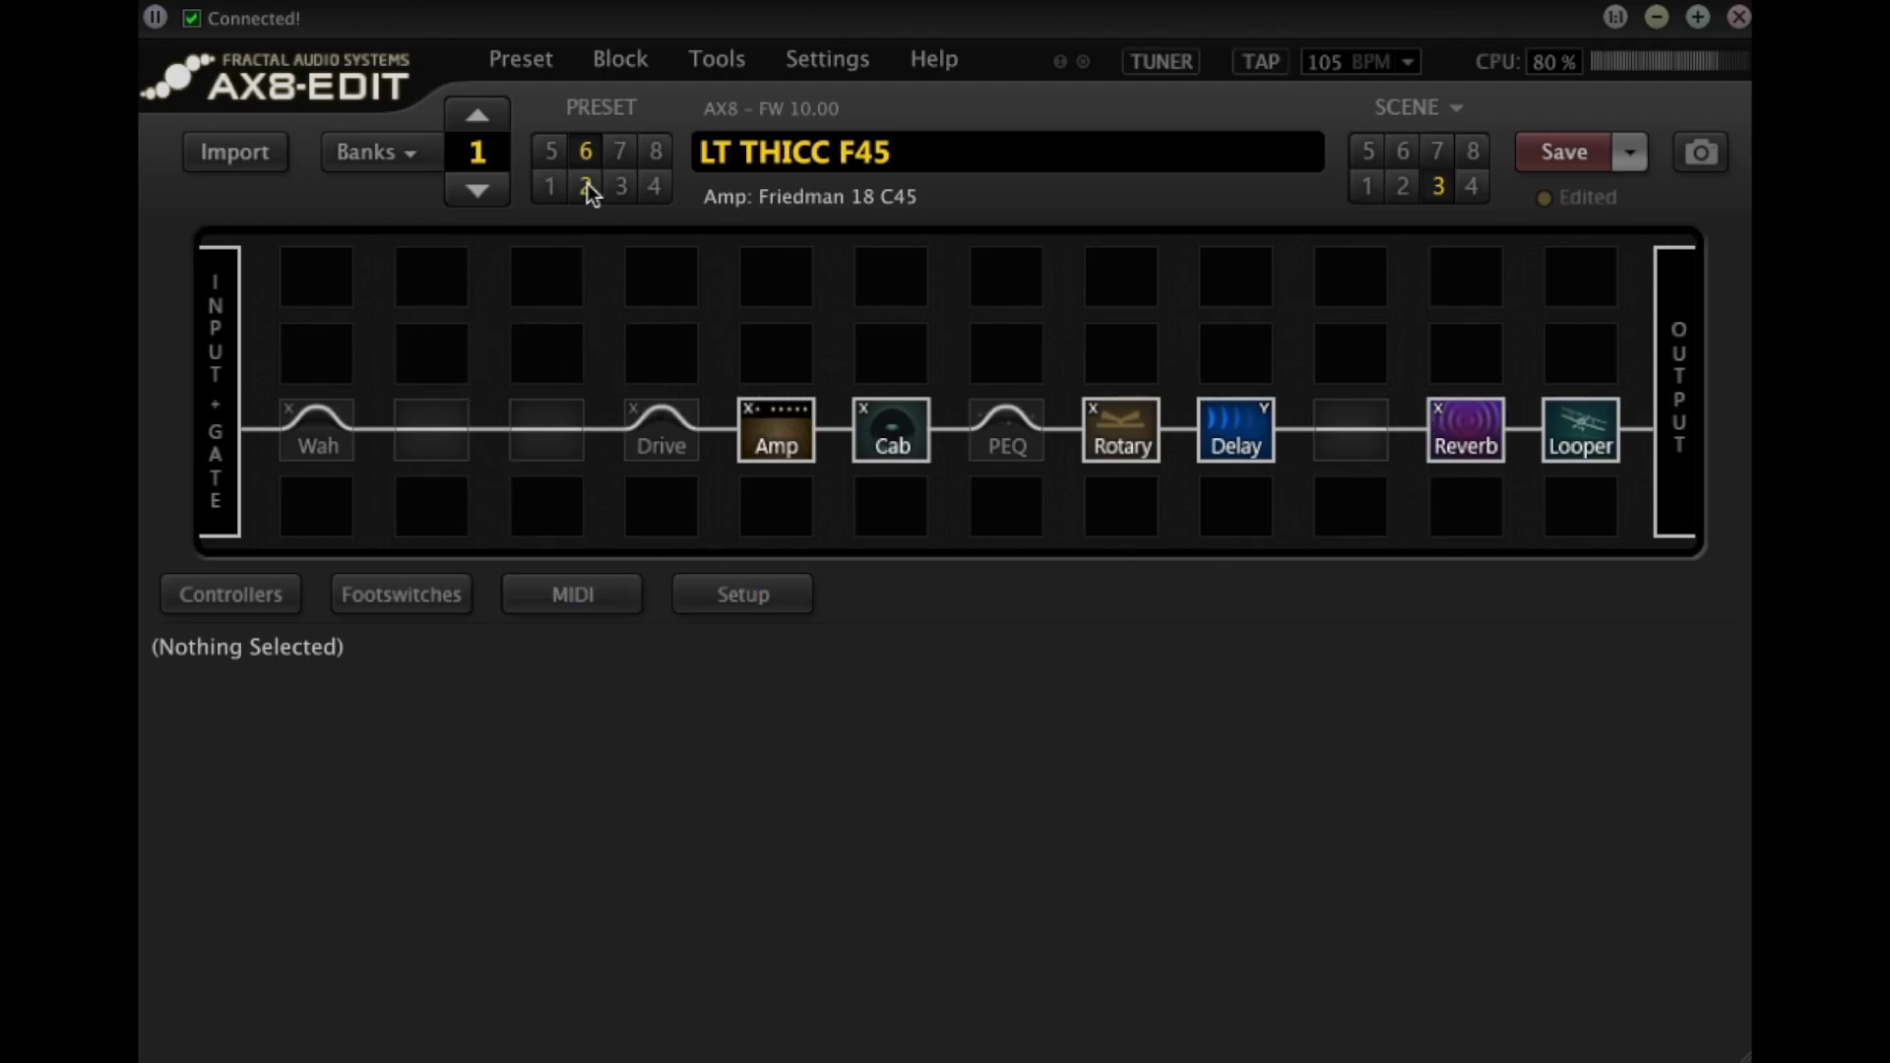
click(510, 61)
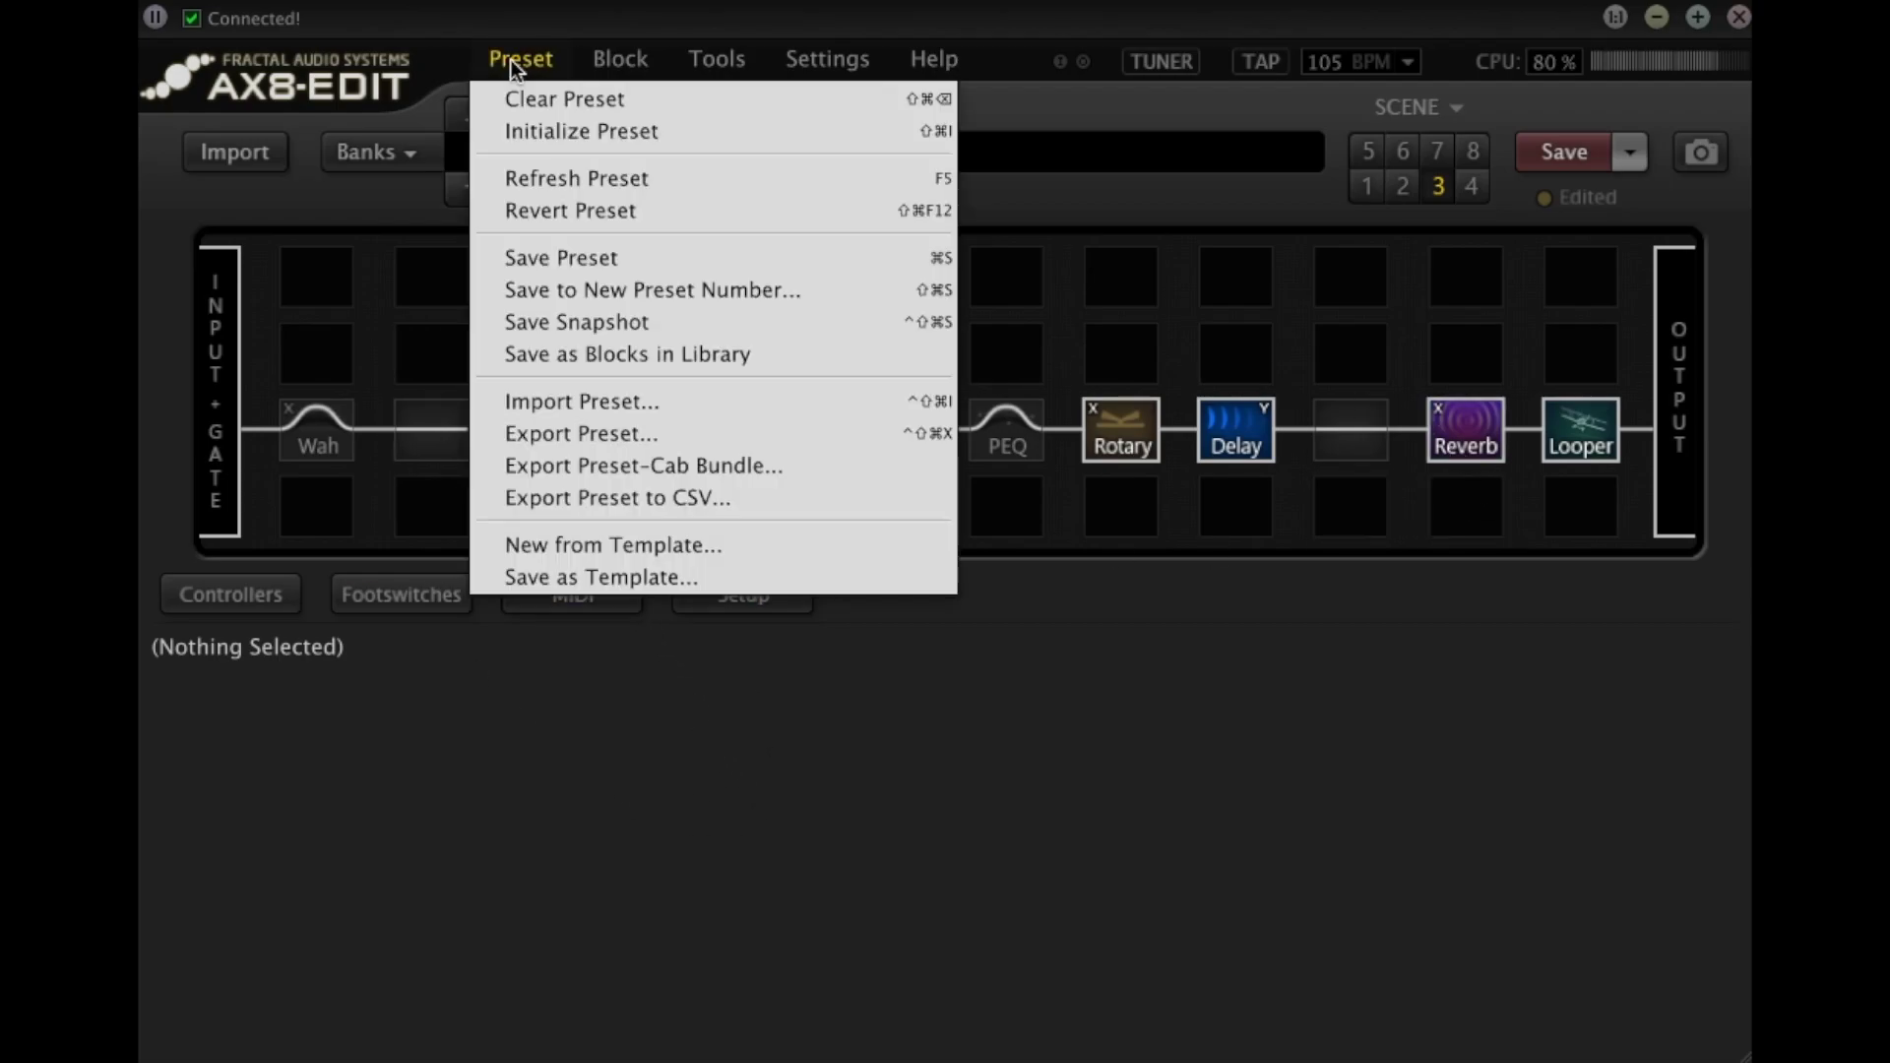
click(668, 781)
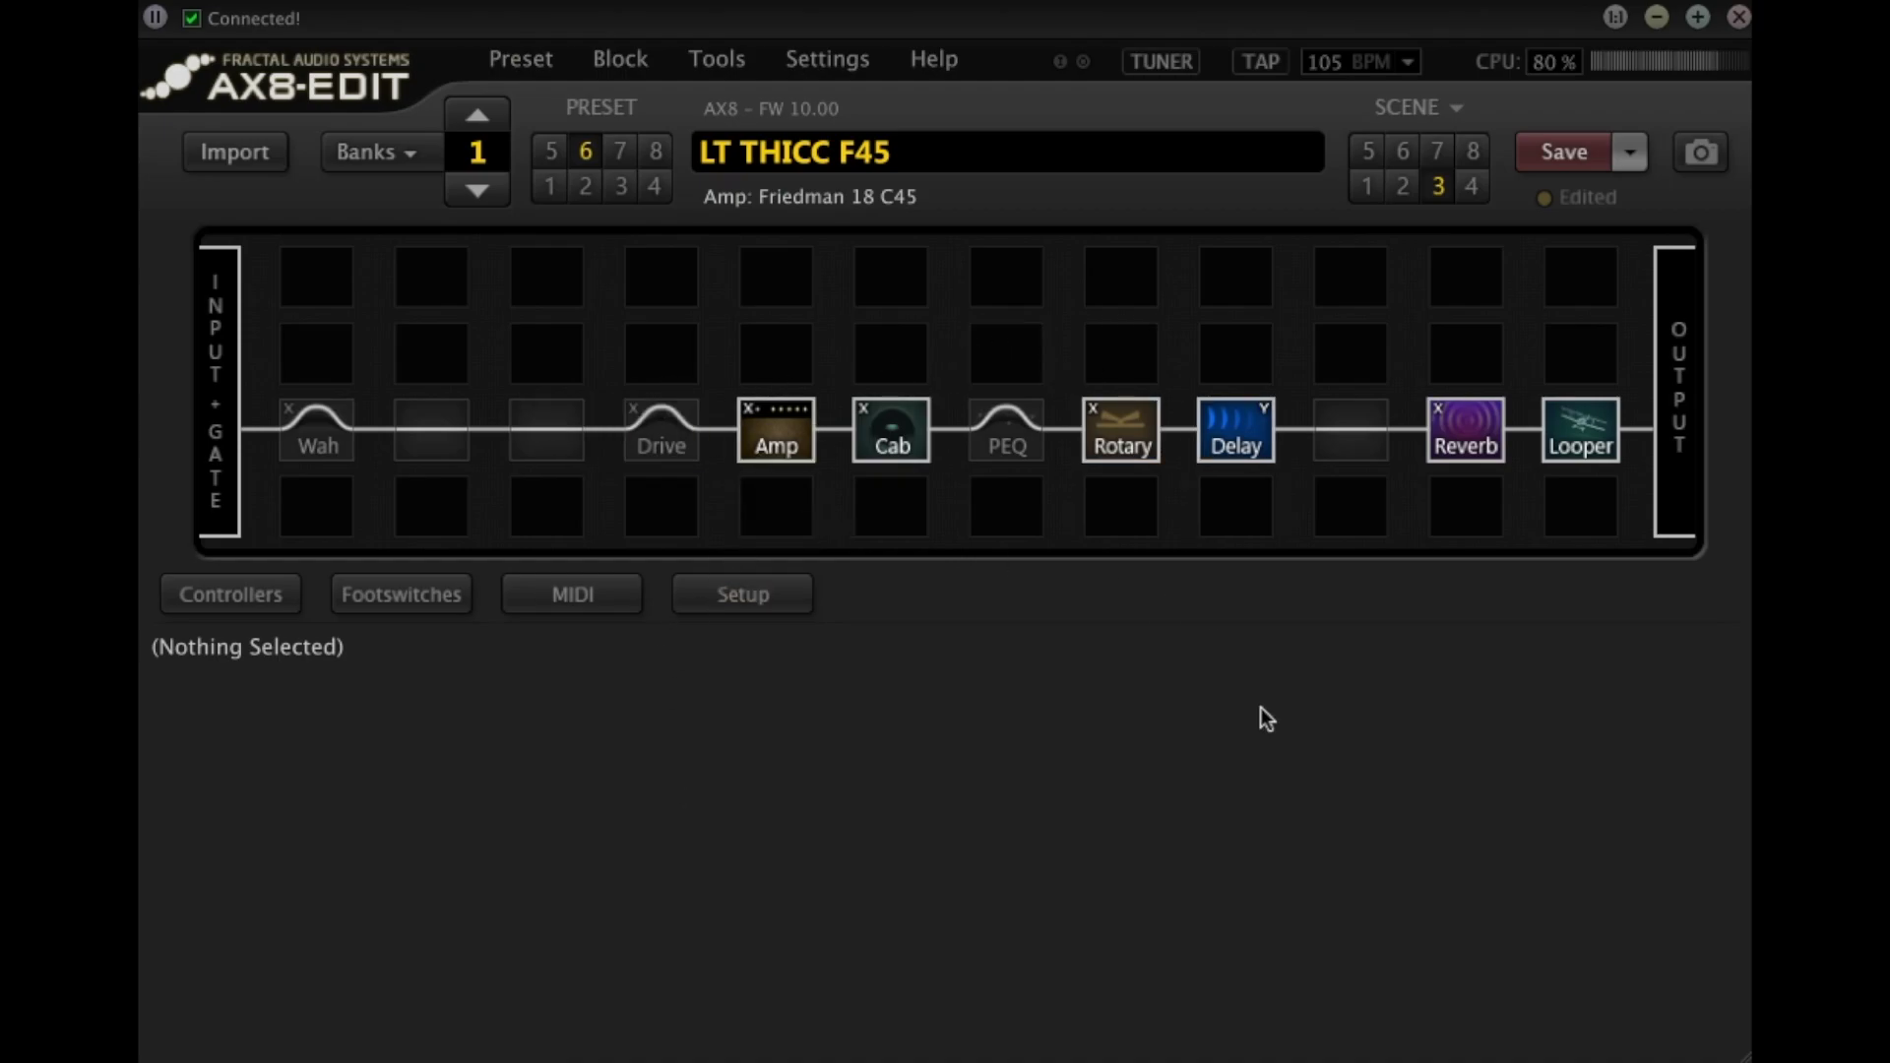